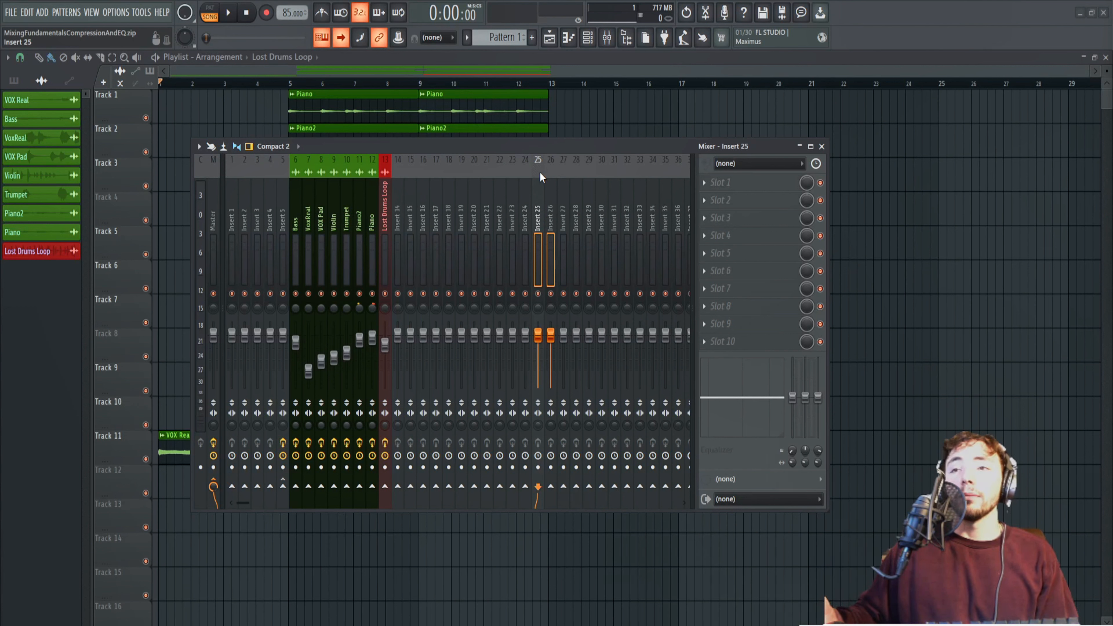
{"action": "left_click", "coordinate": [415, 204]}
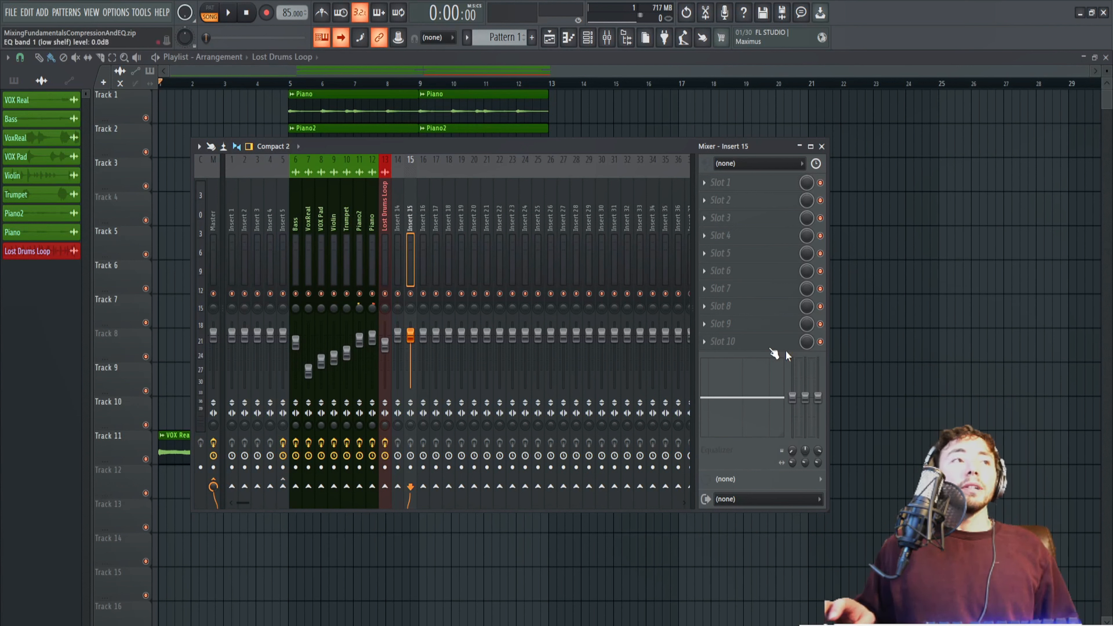
{"action": "left_click", "coordinate": [437, 205]}
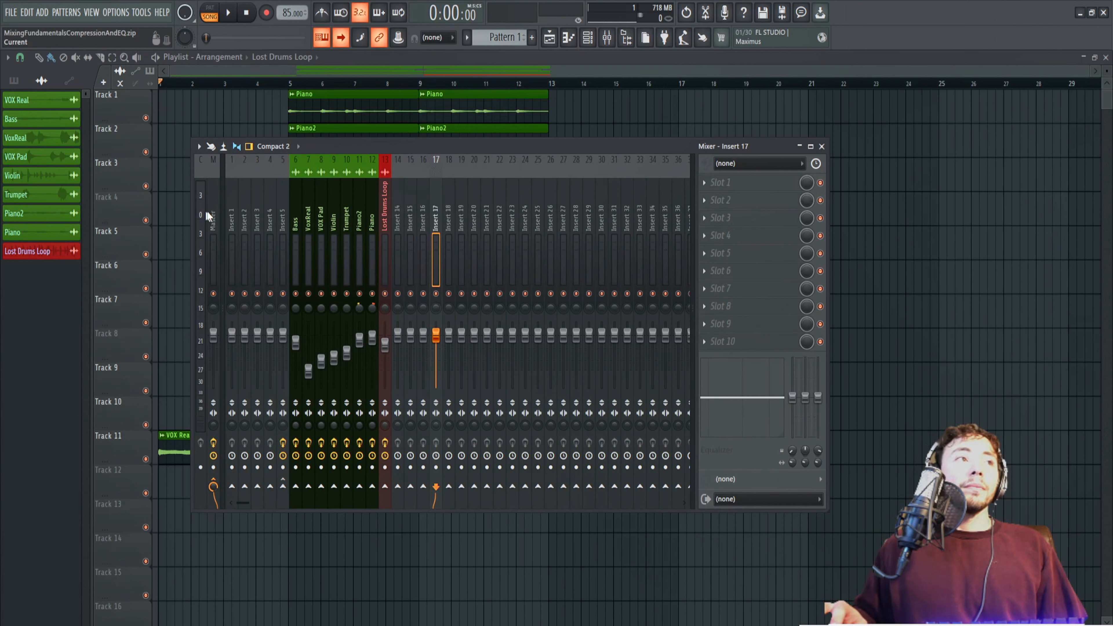
{"action": "left_click_drag", "start_coordinate": [296, 212], "coordinate": [383, 215]}
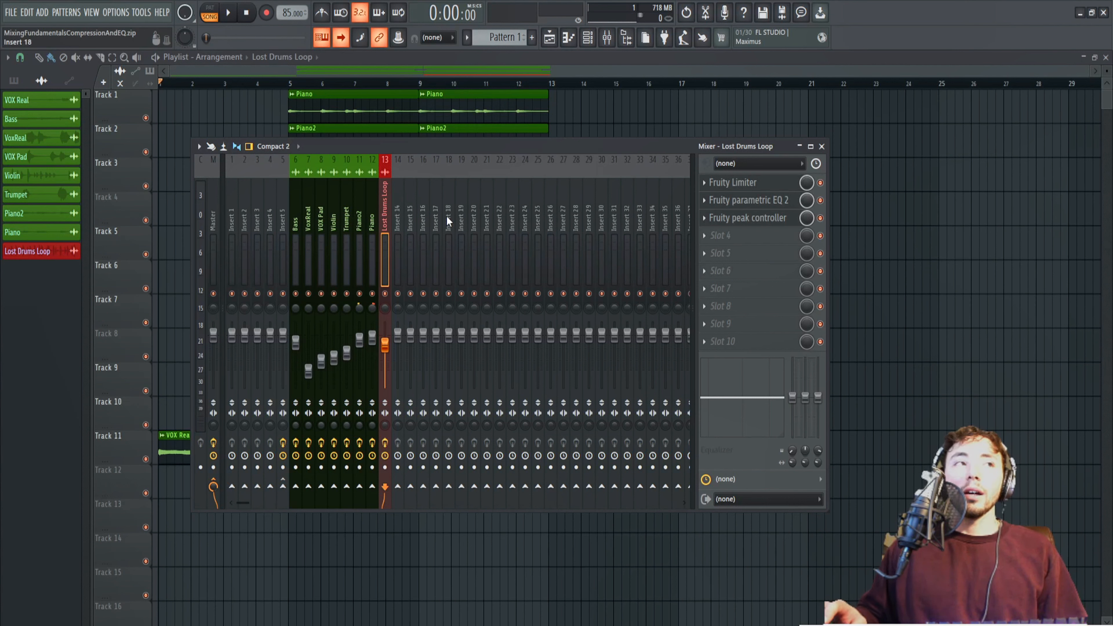
{"action": "left_click", "coordinate": [423, 219]}
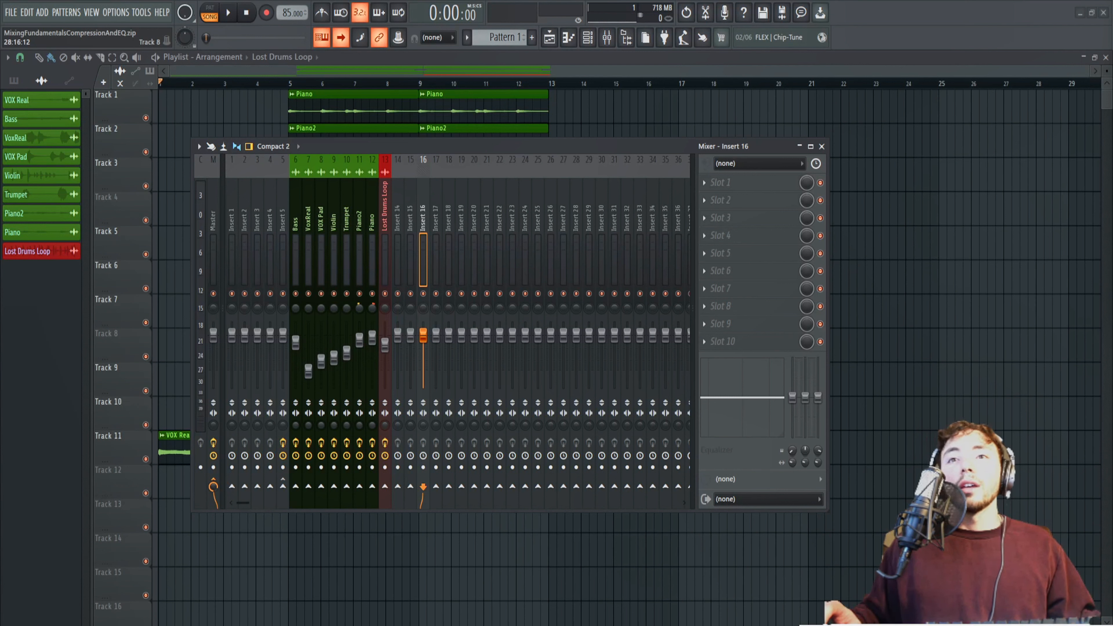
{"action": "left_click", "coordinate": [412, 202]}
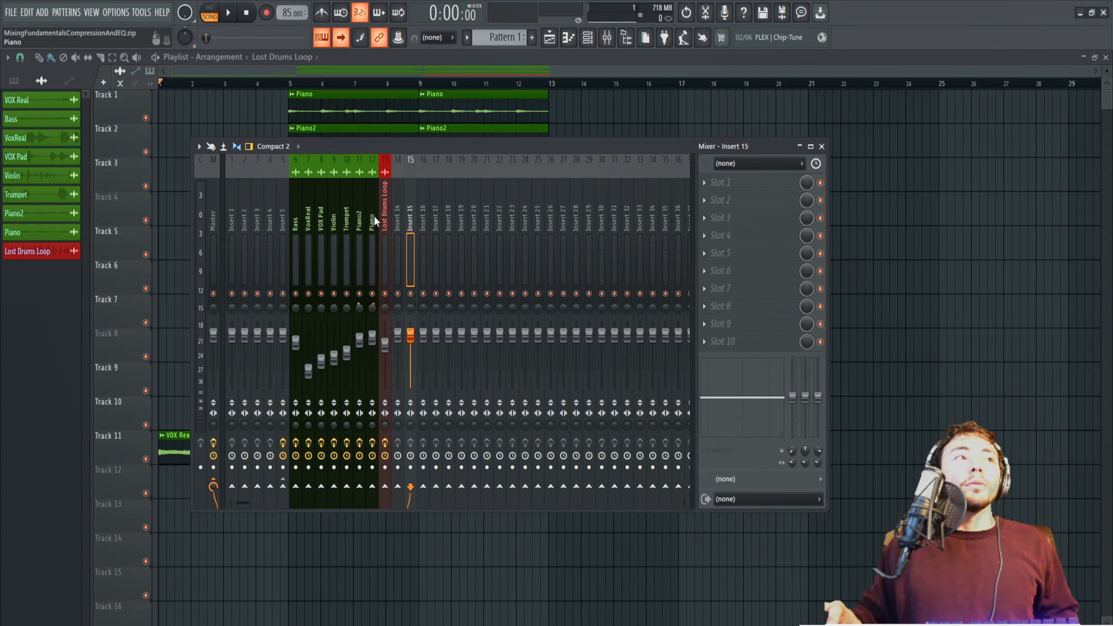
{"action": "left_click", "coordinate": [350, 210]}
{"action": "left_click", "coordinate": [369, 208]}
{"action": "left_click", "coordinate": [293, 216]}
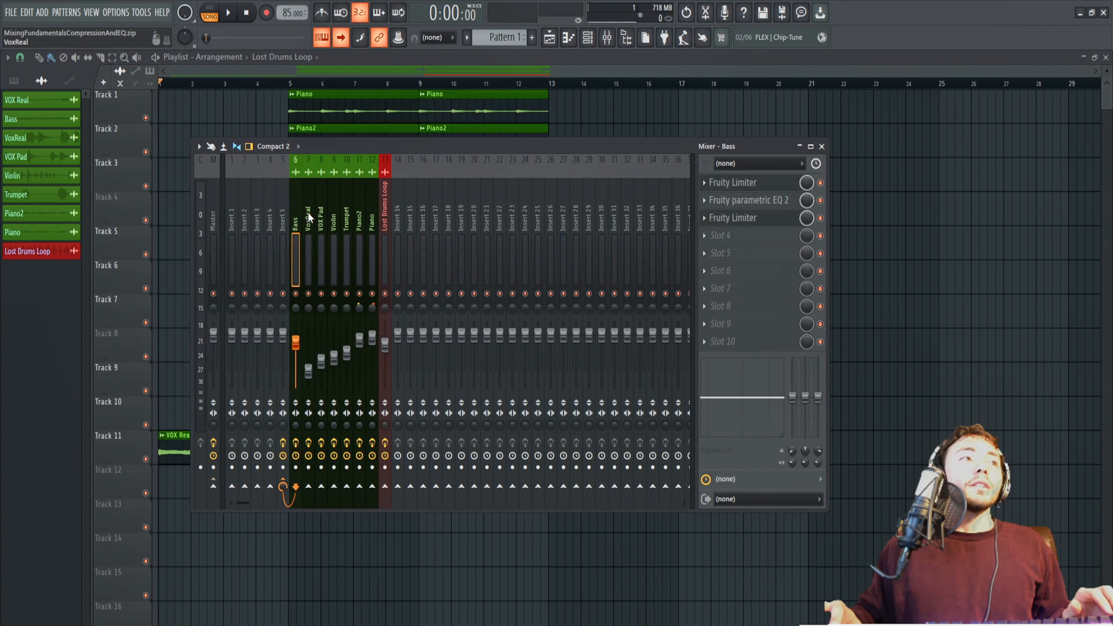
{"action": "left_click", "coordinate": [447, 216]}
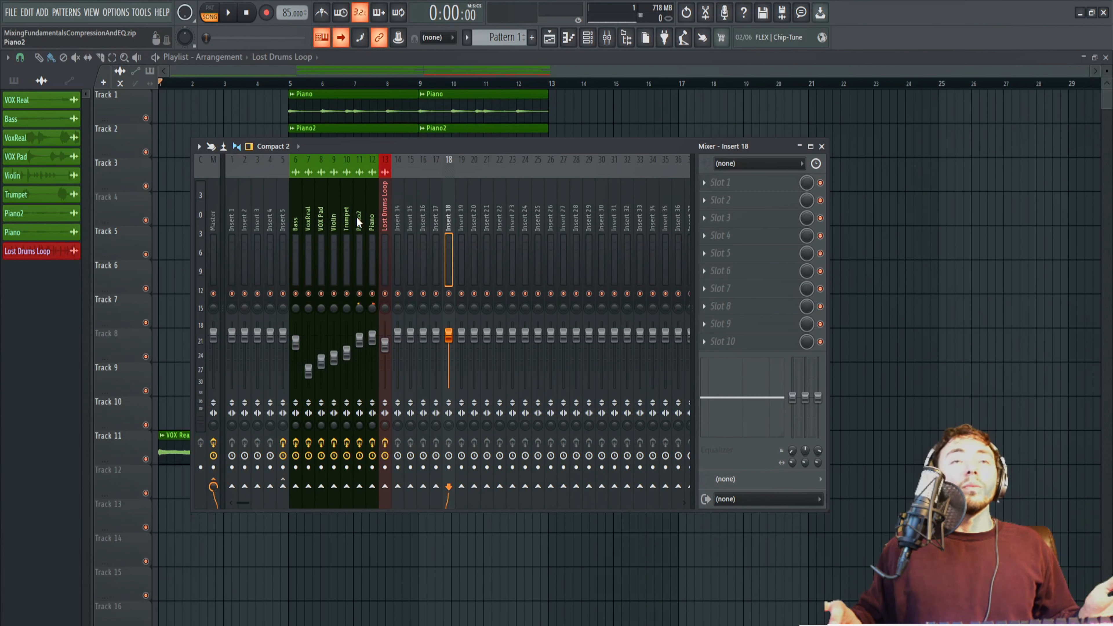
{"action": "left_click", "coordinate": [296, 217]}
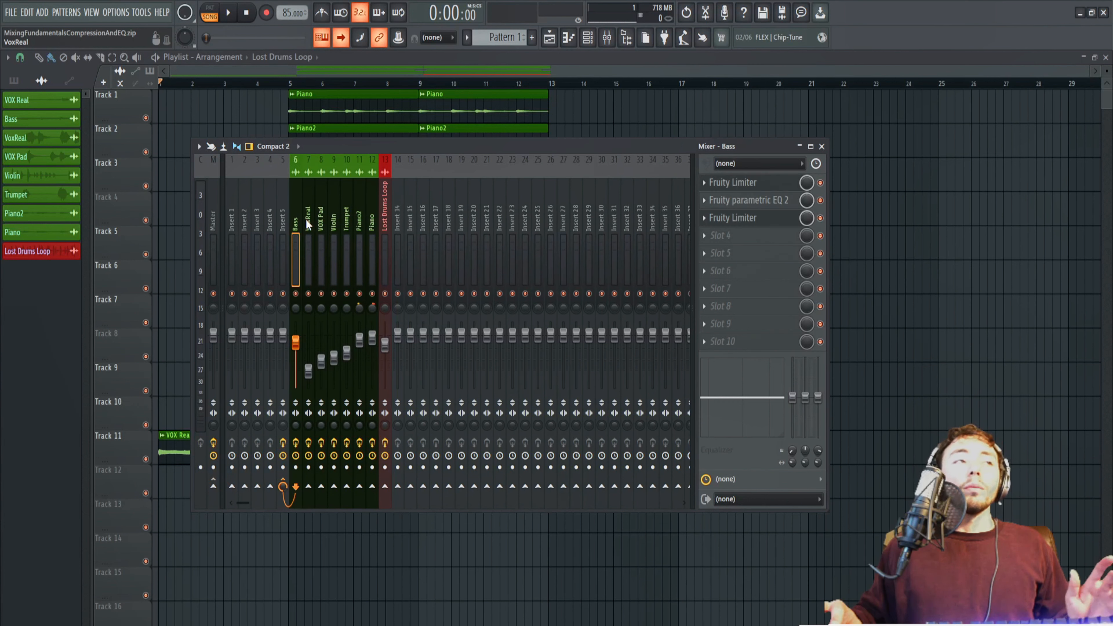
Move the Lost Drums Loop mixer track two positions along to track 15, leaving two empty inserts after Piano.
{"action": "left_click", "coordinate": [387, 210]}
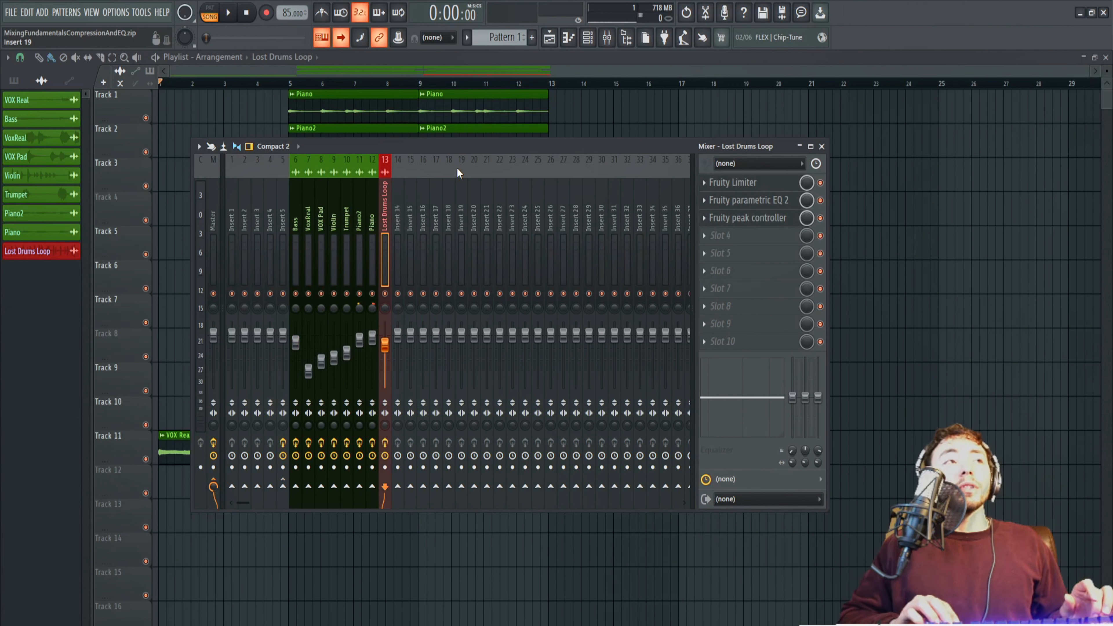
{"action": "key", "text": "alt+Right"}
{"action": "key", "text": "alt+Right"}
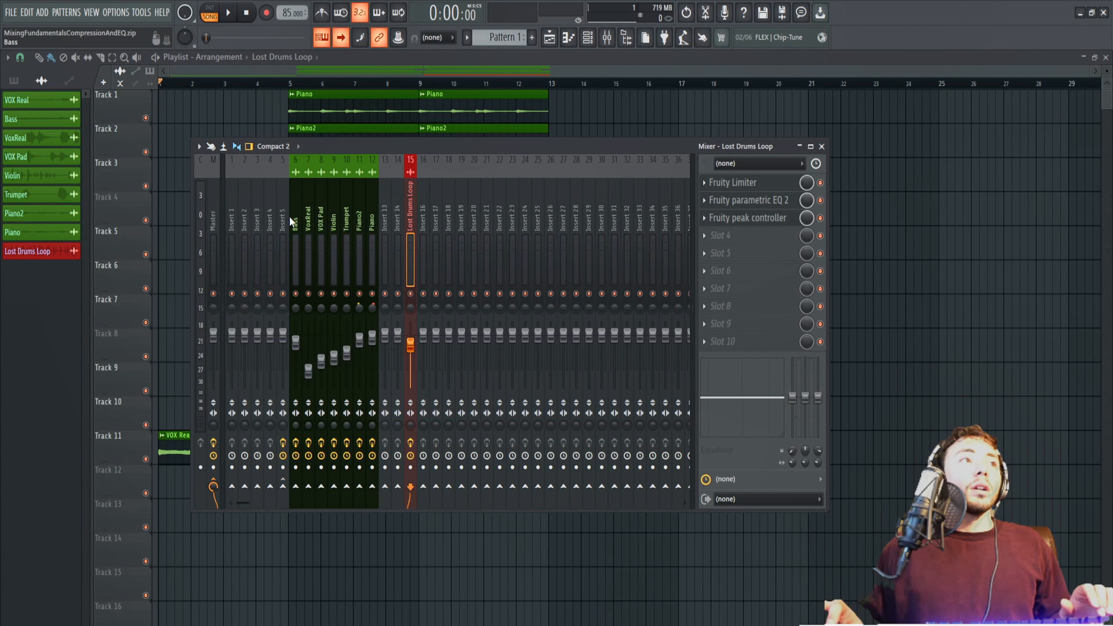
{"action": "left_click", "coordinate": [310, 215]}
{"action": "double_click", "coordinate": [309, 215]}
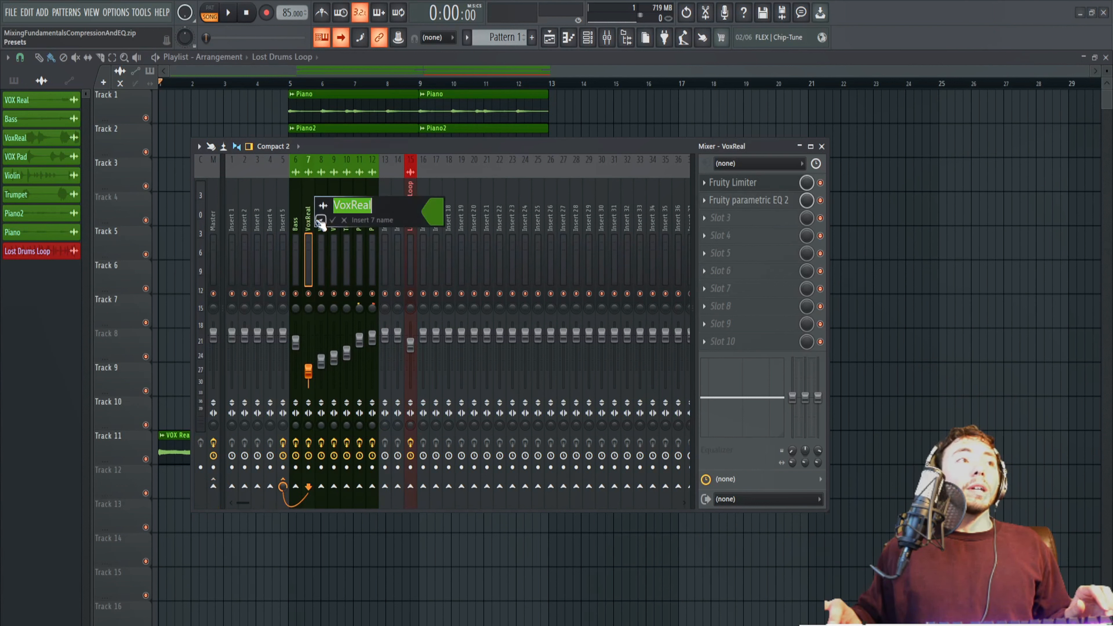
{"action": "key", "text": "Return"}
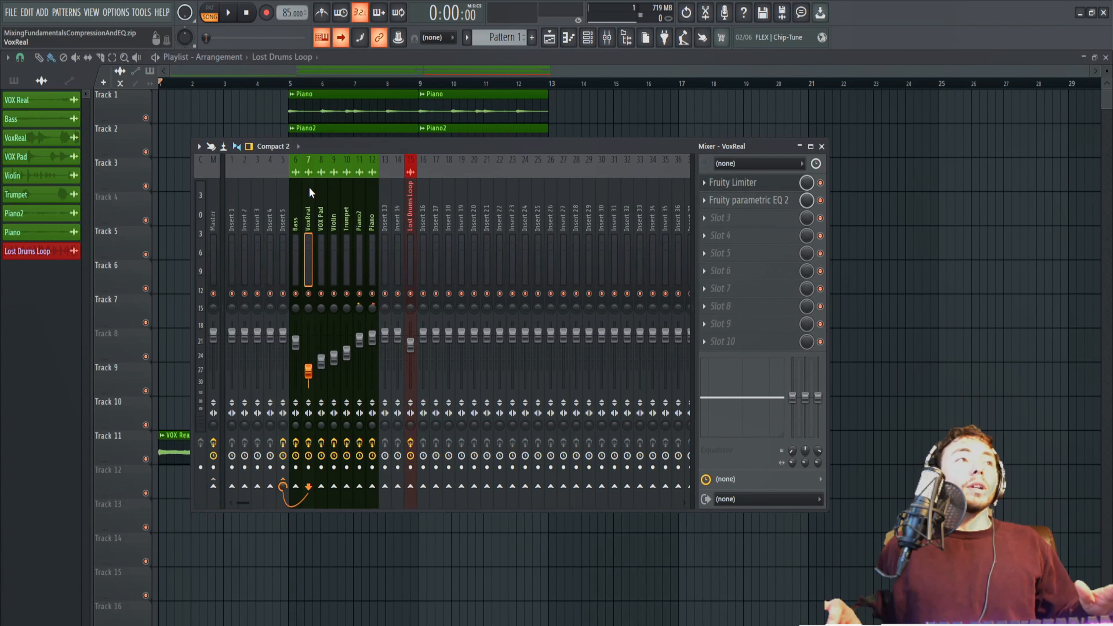
Route the mixer tracks from VoxReal through Piano to Insert 13 as an additional send.
{"action": "left_click_drag", "start_coordinate": [315, 203], "coordinate": [367, 202]}
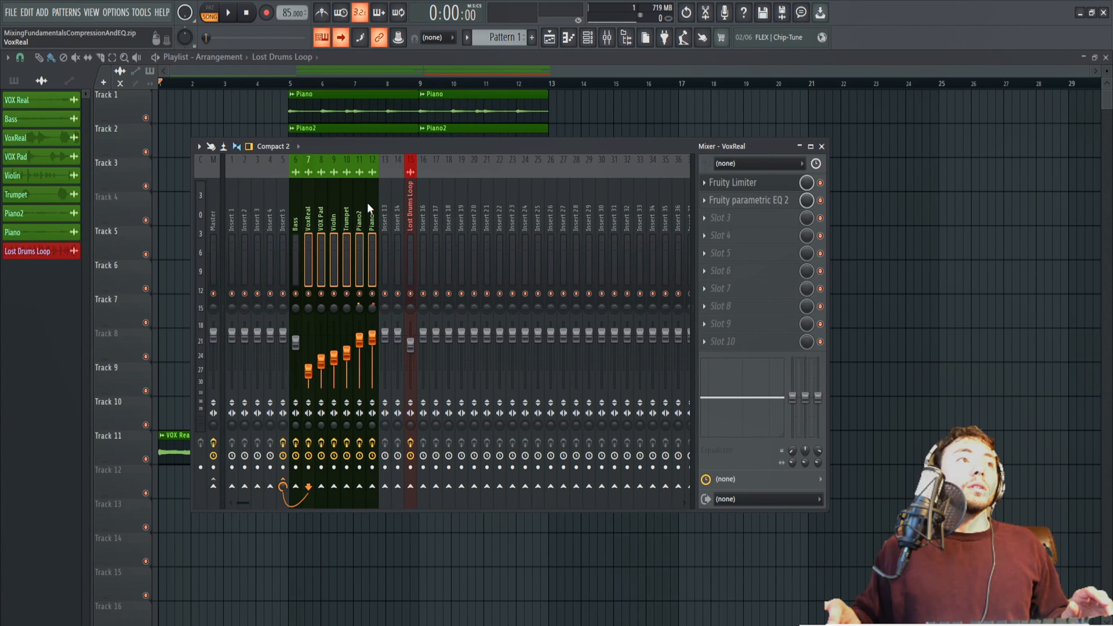
{"action": "right_click", "coordinate": [386, 488]}
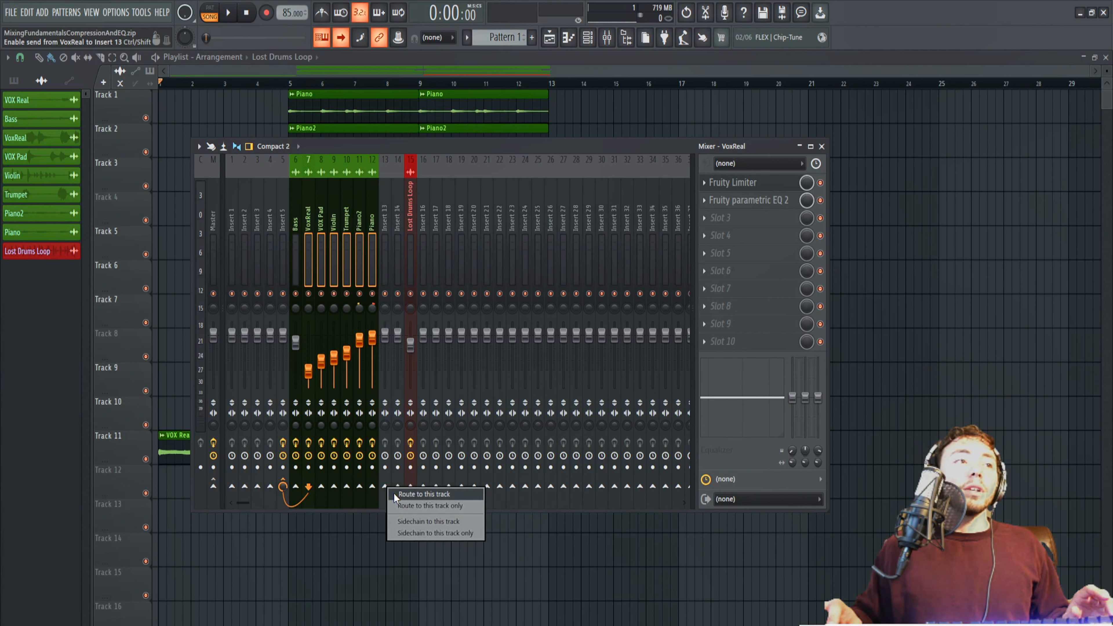
{"action": "left_click", "coordinate": [393, 492]}
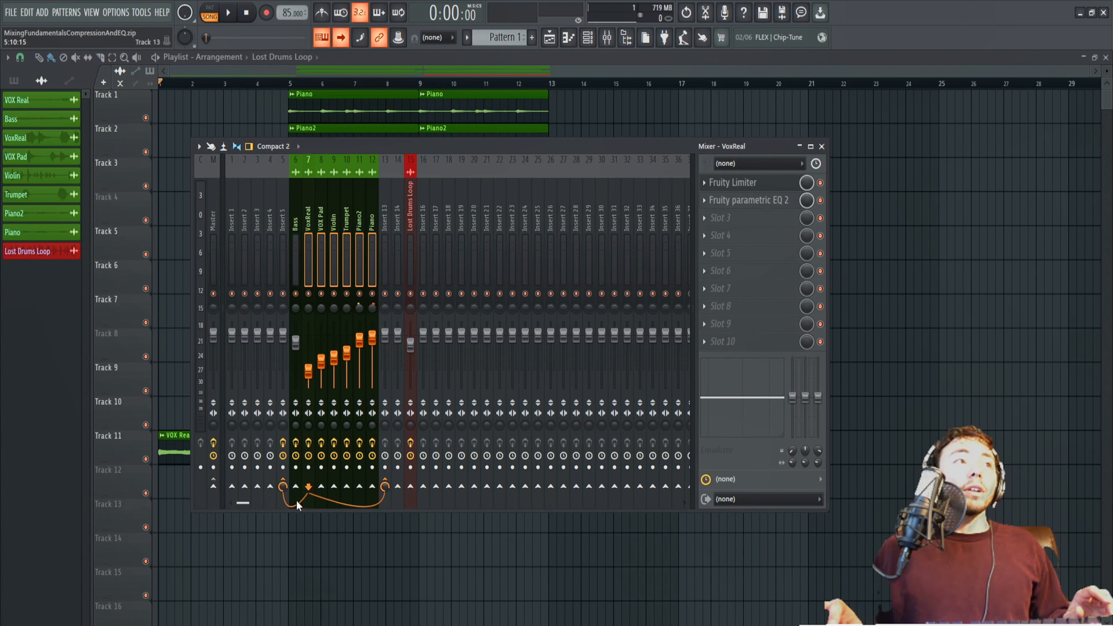
{"action": "right_click", "coordinate": [384, 480]}
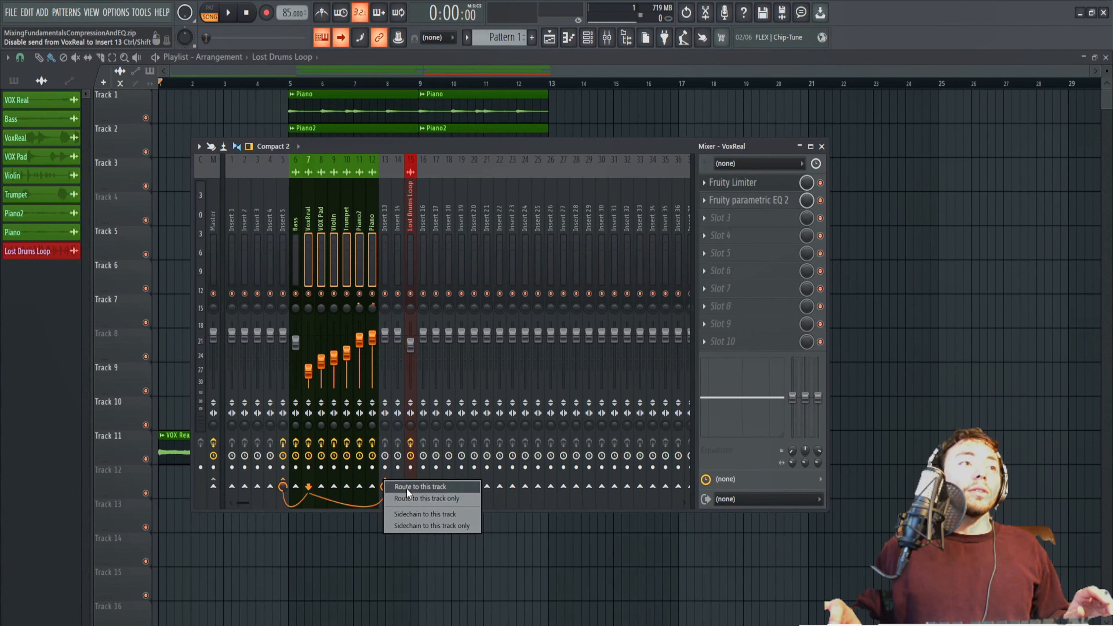
{"action": "left_click", "coordinate": [407, 498]}
Rename mixer track Insert 13 to RVB and colour it sea green (#4E8D47).
{"action": "right_click", "coordinate": [384, 209]}
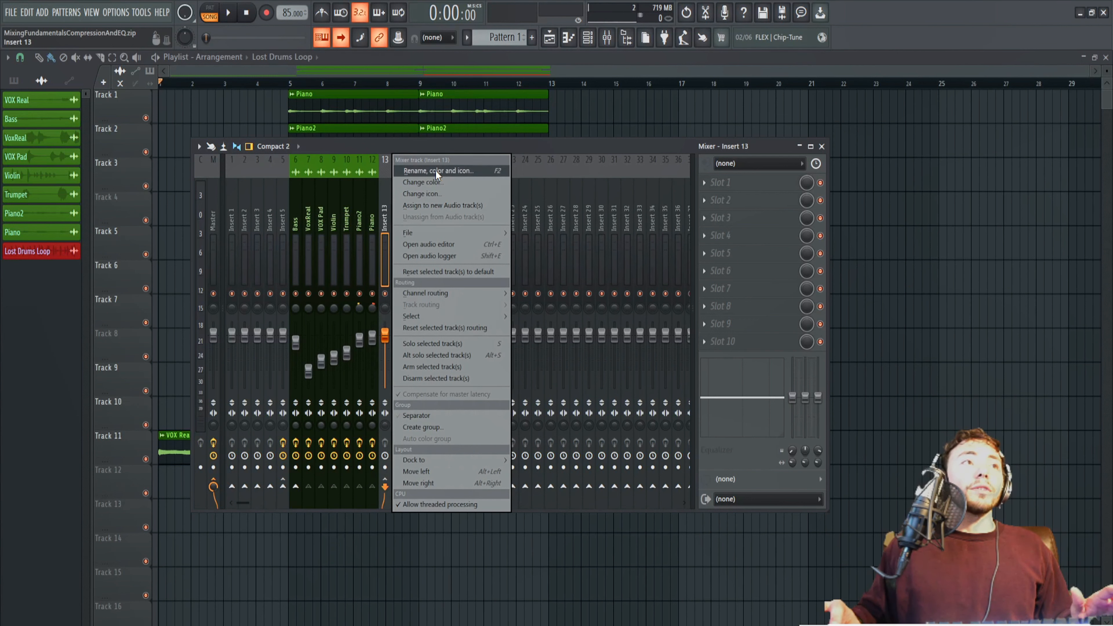
{"action": "right_click", "coordinate": [382, 203]}
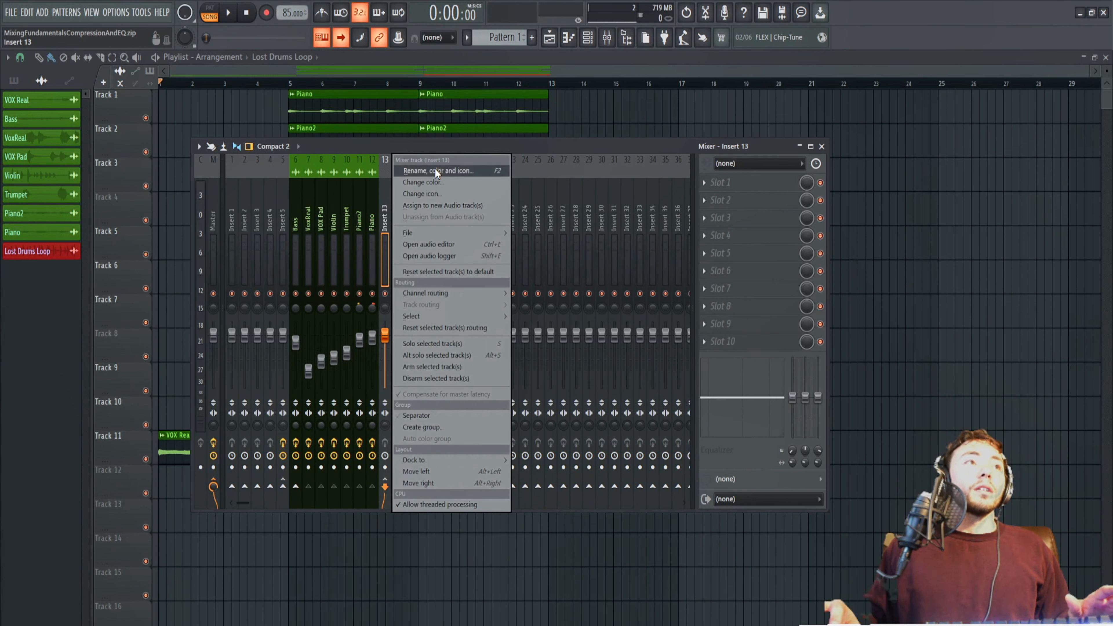
{"action": "left_click", "coordinate": [436, 171]}
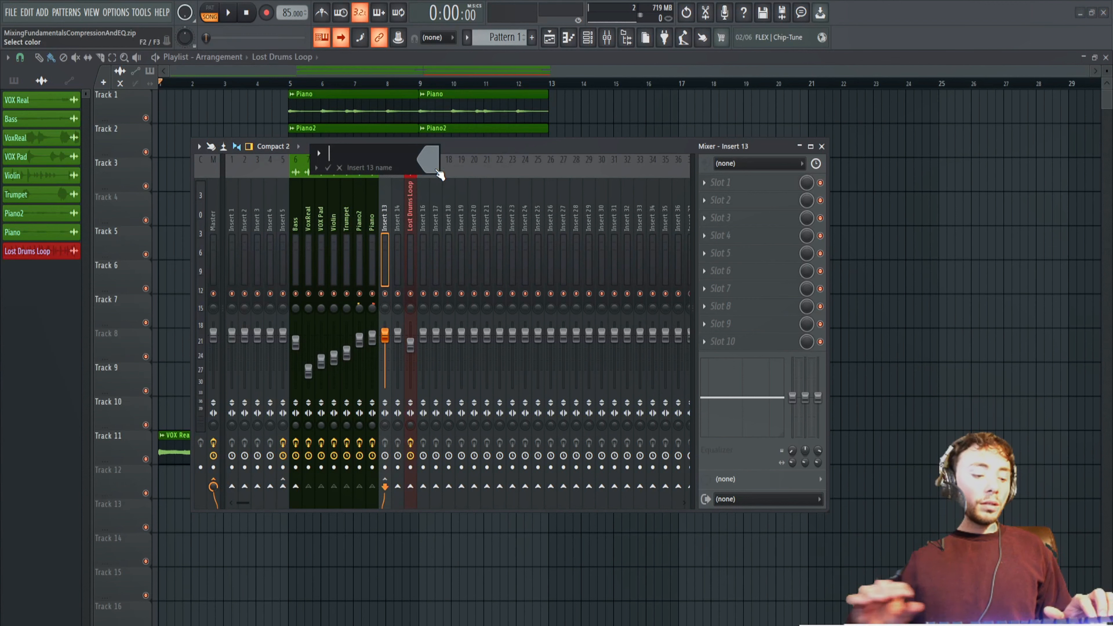
{"action": "type", "text": "RVB"}
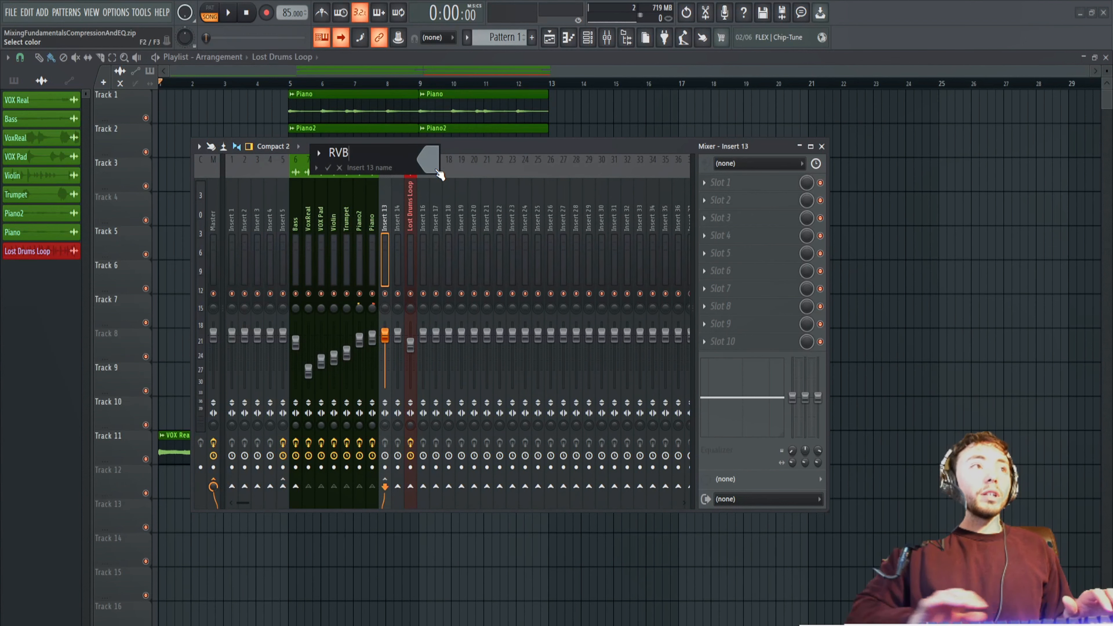
{"action": "left_click", "coordinate": [439, 174]}
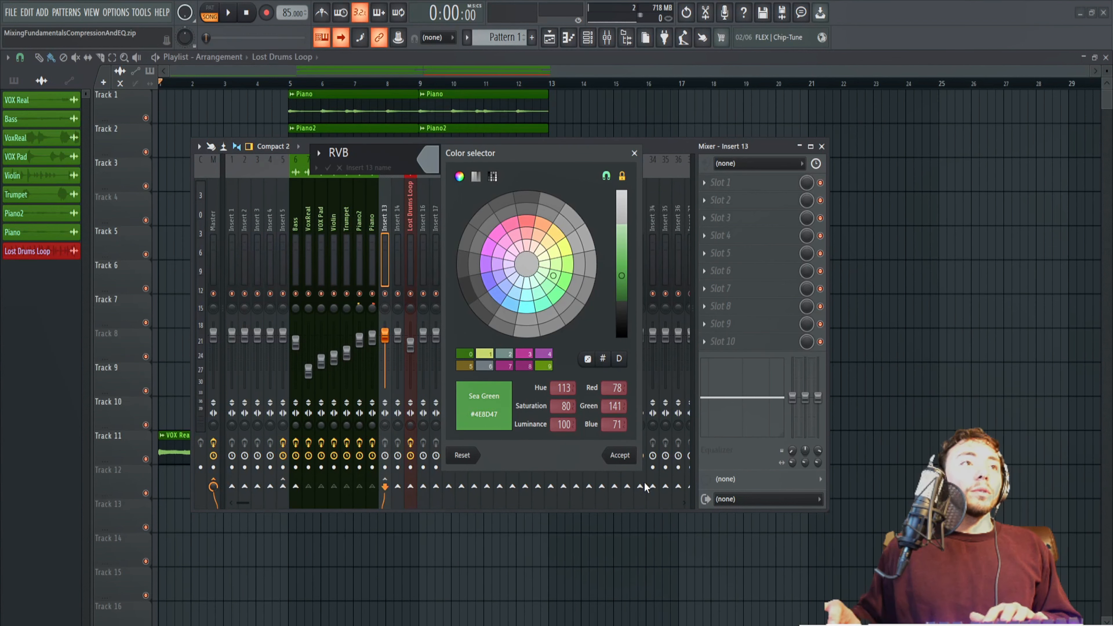
{"action": "left_click", "coordinate": [620, 454]}
{"action": "key", "text": "Return"}
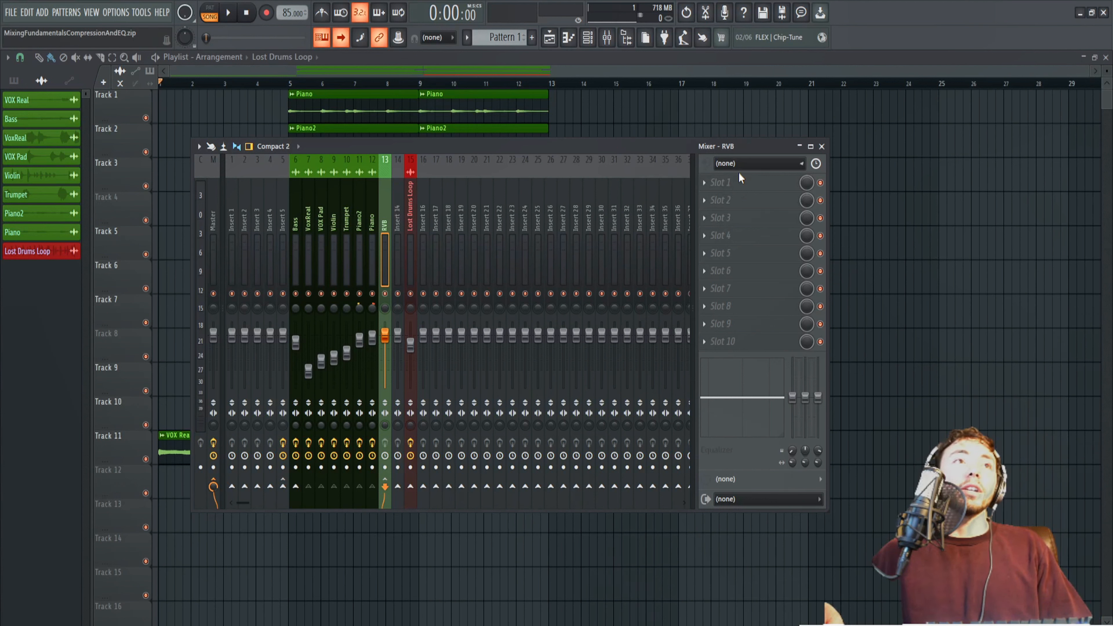
Load Fruity Reeverb 2 into the first effect slot of the RVB track and move its window clear of the mixer tracks.
{"action": "left_click", "coordinate": [703, 183]}
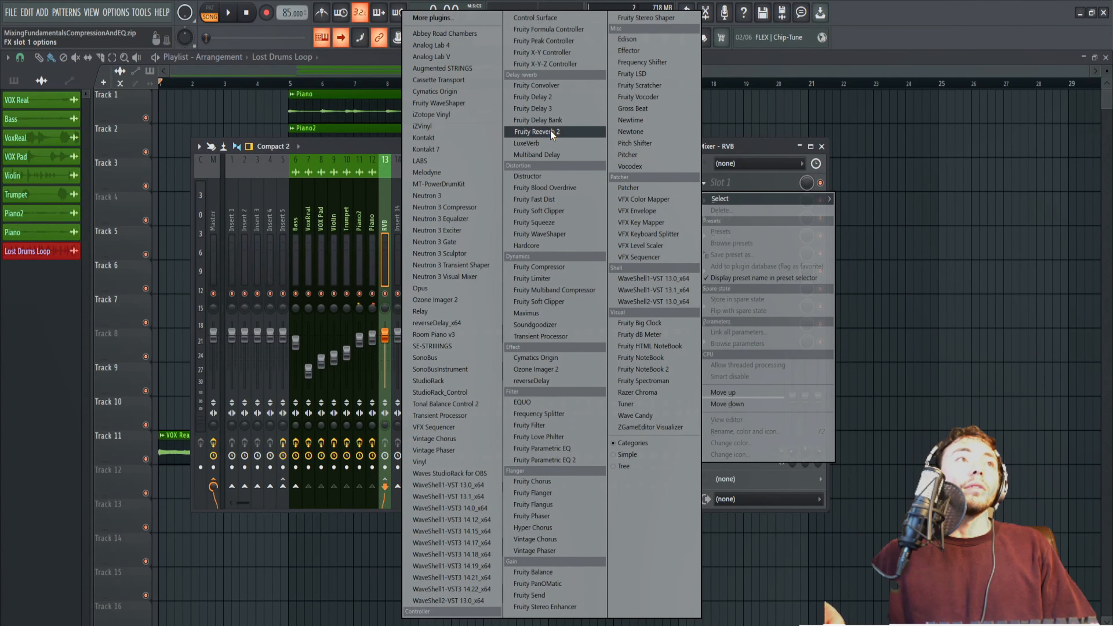
{"action": "left_click", "coordinate": [542, 133]}
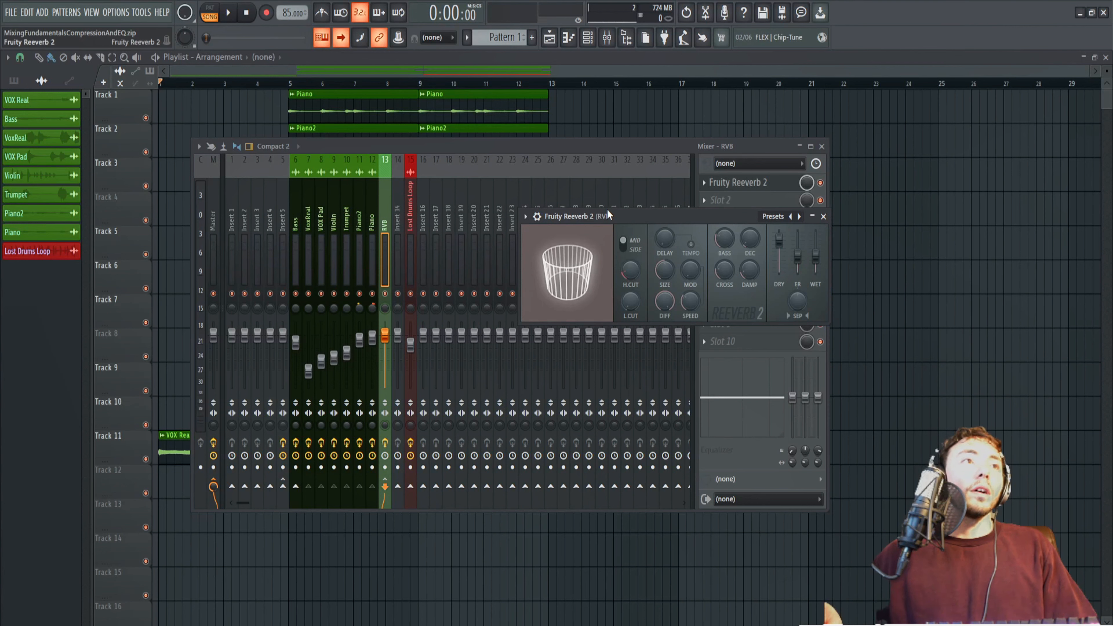
{"action": "left_click_drag", "start_coordinate": [607, 217], "coordinate": [862, 287]}
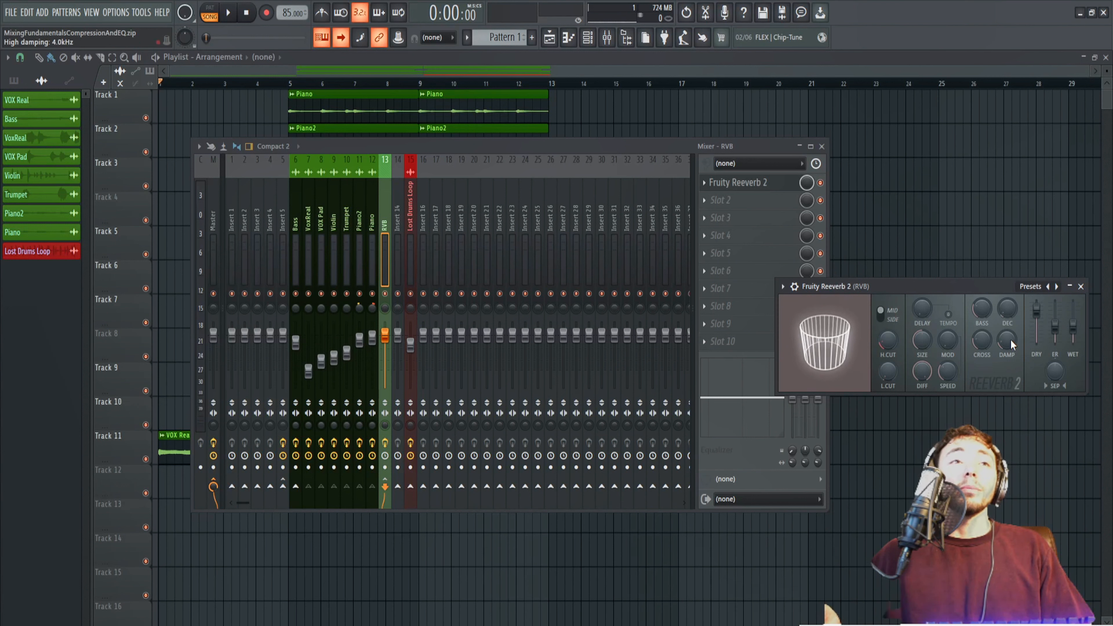
Examine the built-in presets available for Fruity Reeverb 2.
{"action": "left_click", "coordinate": [783, 286]}
{"action": "mouse_move", "coordinate": [799, 333]}
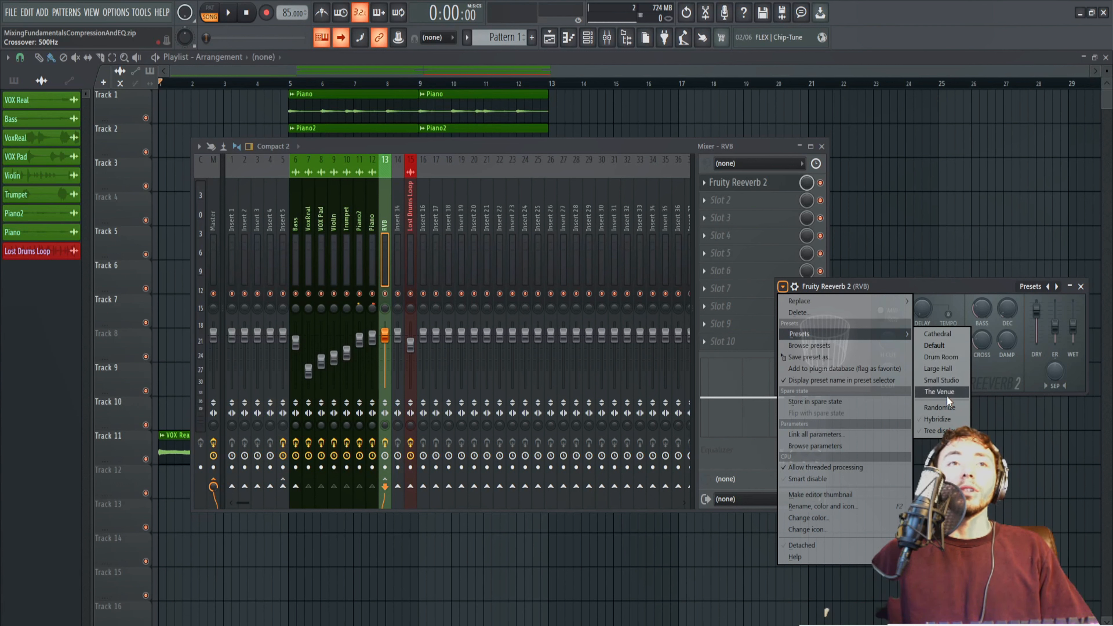
{"action": "left_click", "coordinate": [954, 380]}
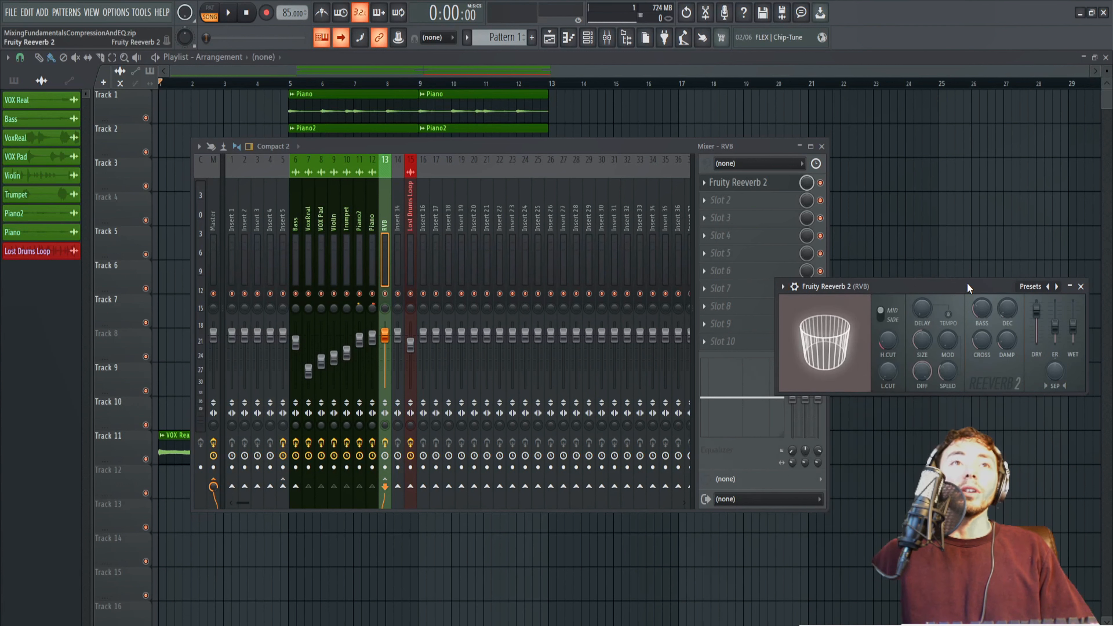
Play the section from bar 5 to bar 13 and check that VoxReal and Trumpet are sent to the RVB track.
{"action": "left_click", "coordinate": [228, 12]}
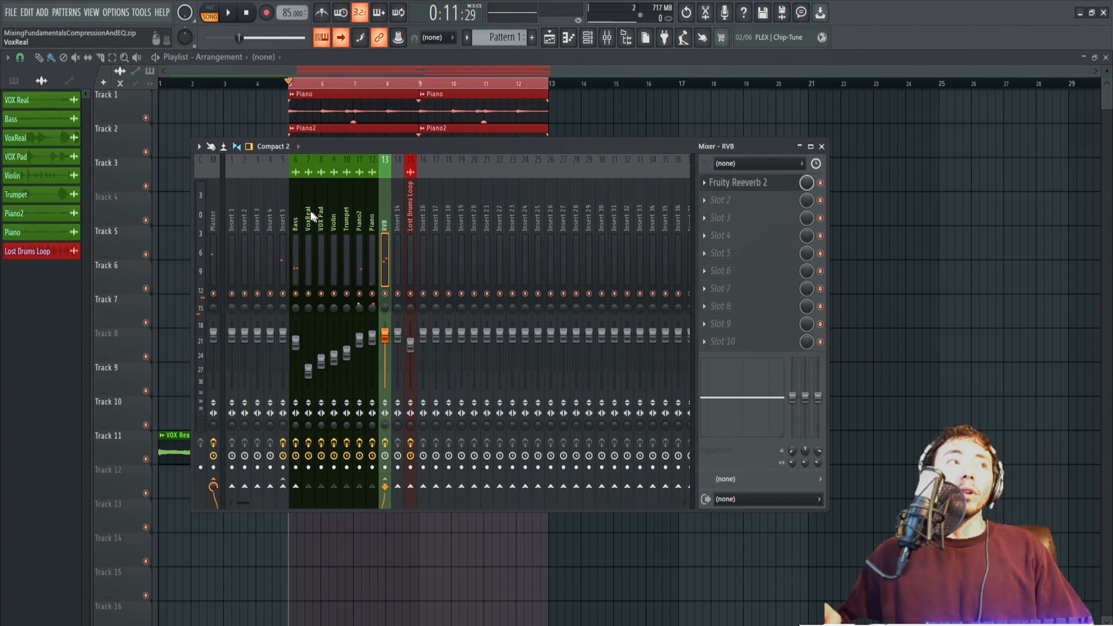
{"action": "left_click", "coordinate": [310, 211]}
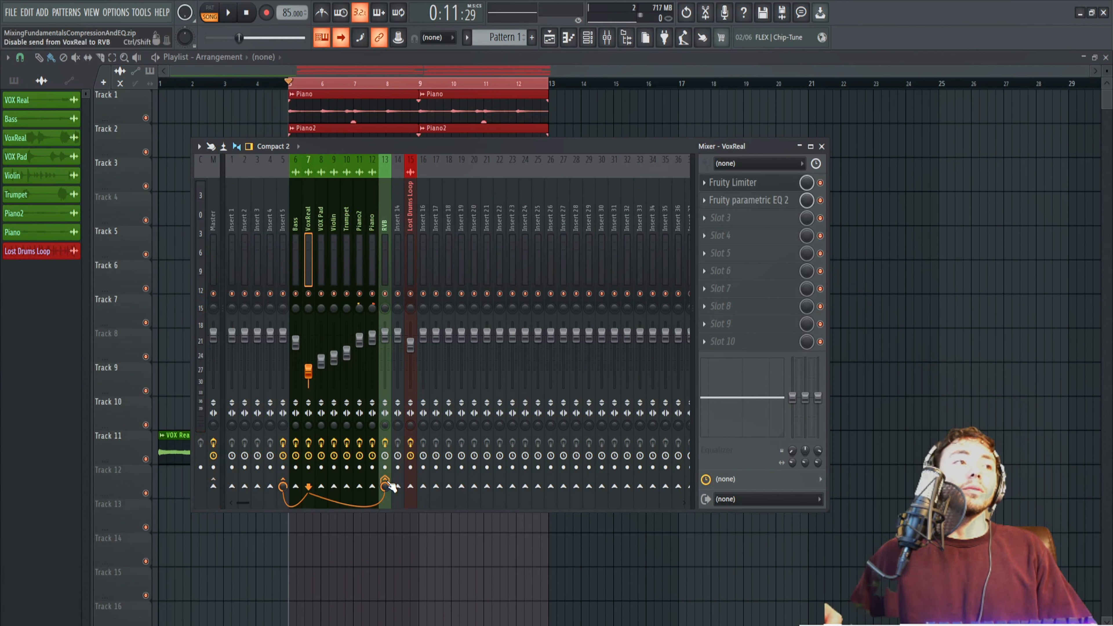
{"action": "left_click", "coordinate": [346, 208]}
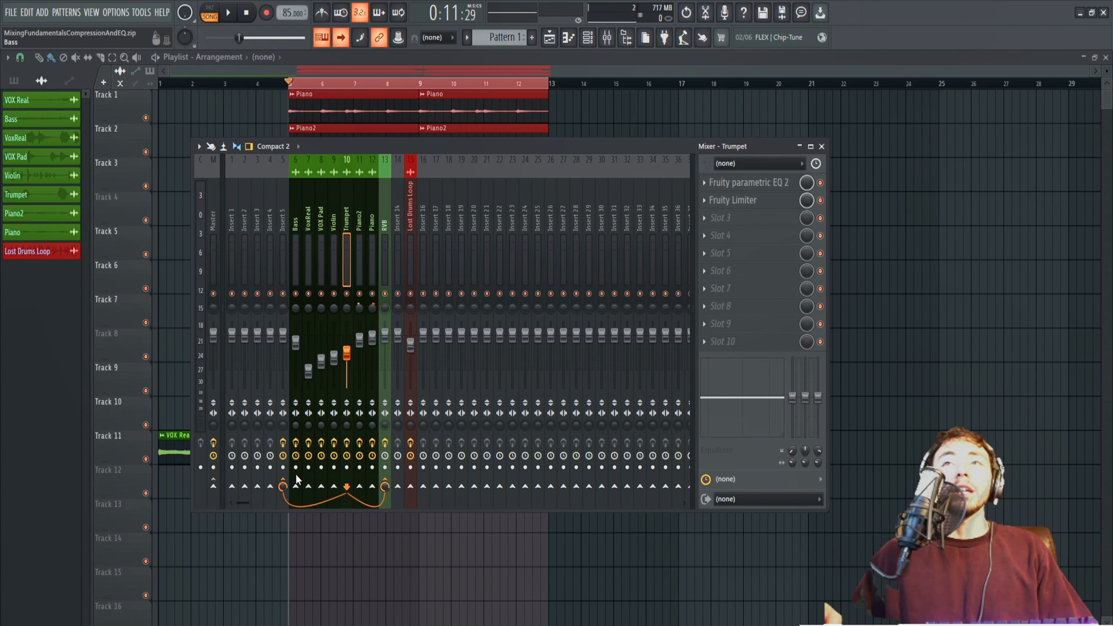
{"action": "left_click", "coordinate": [385, 225]}
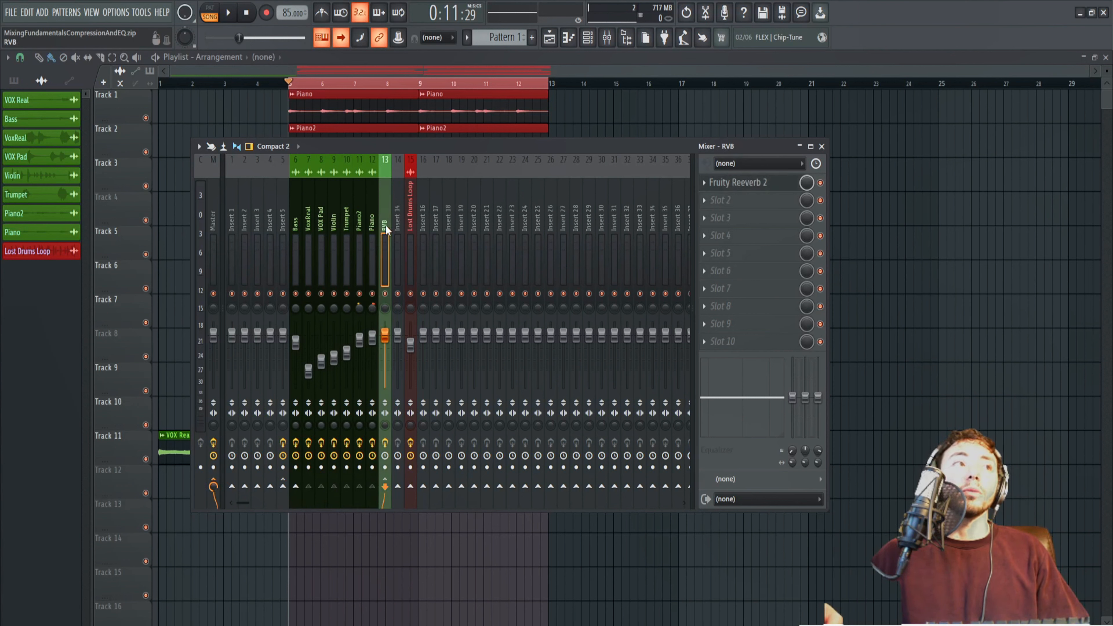
Turn Fruity Reeverb 2's dry level fully down, set its early reflection level to 76%, and audition the looped section.
{"action": "left_click", "coordinate": [783, 190]}
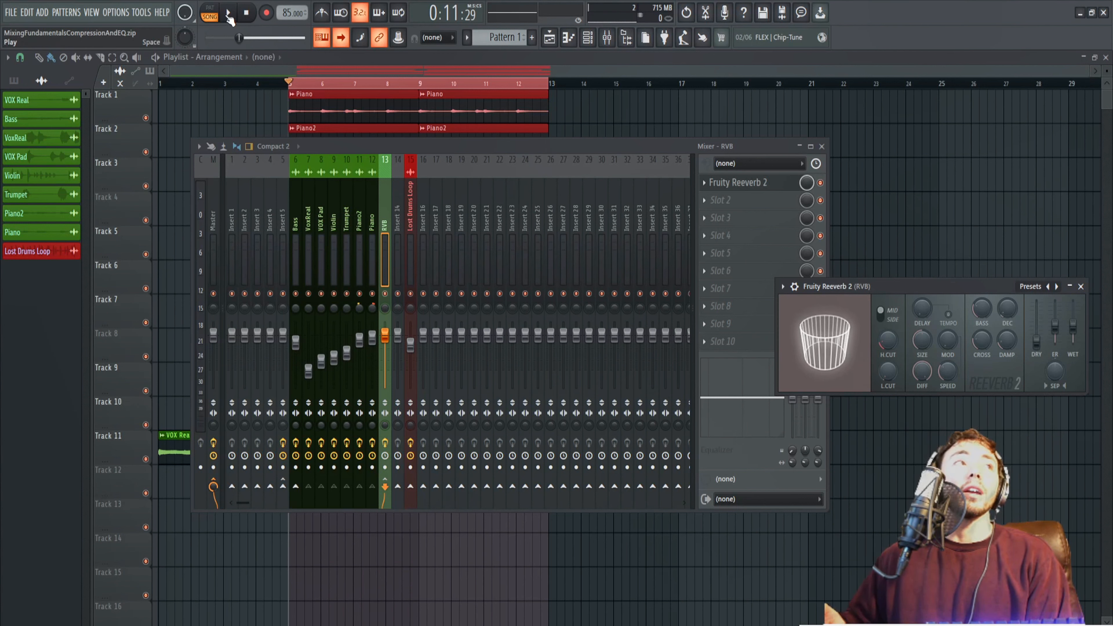
{"action": "left_click", "coordinate": [228, 14]}
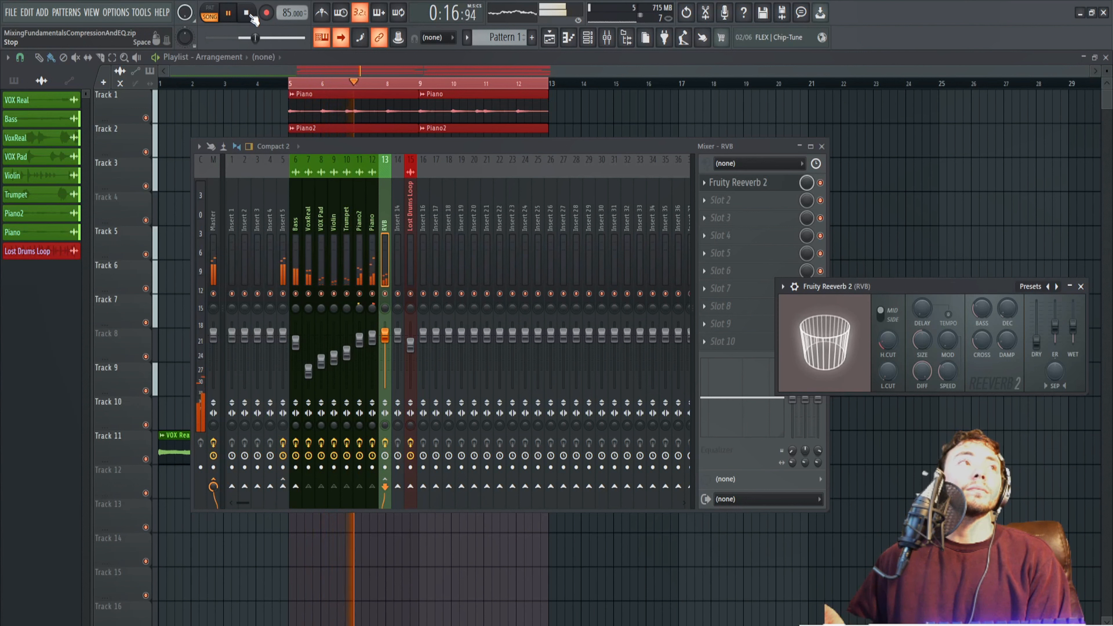
{"action": "left_click", "coordinate": [256, 11]}
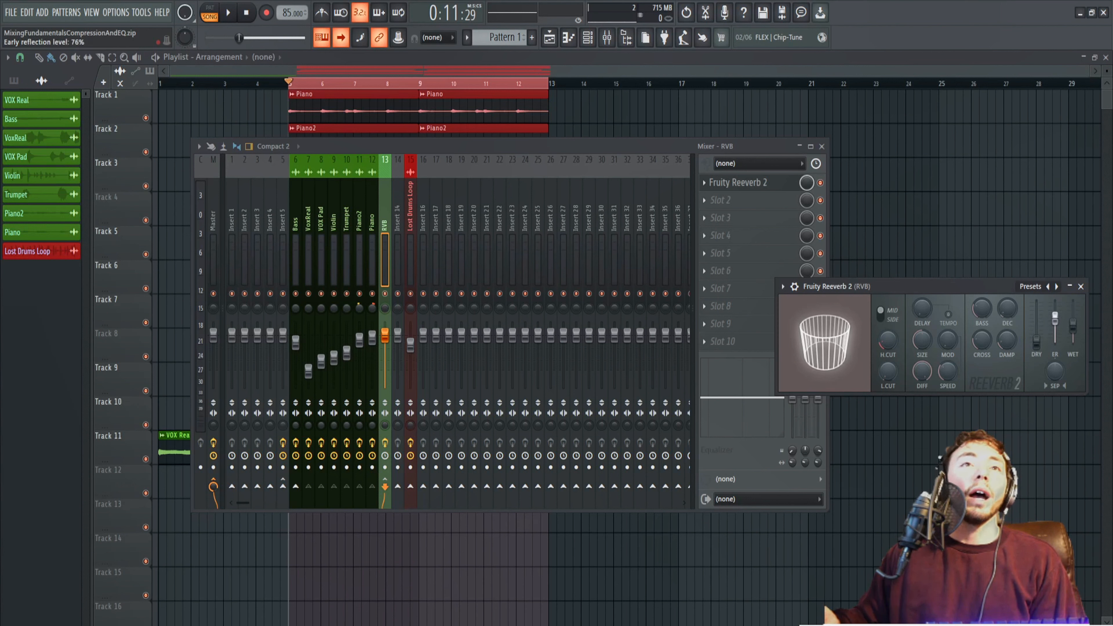
{"action": "left_click", "coordinate": [229, 14]}
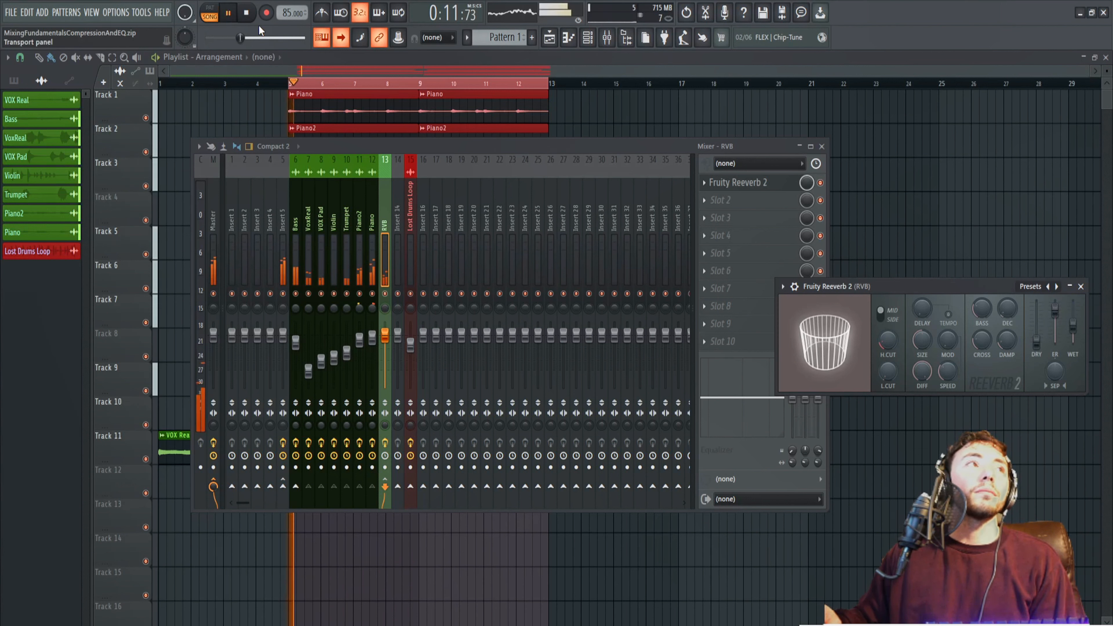
Turn Fruity Reeverb 2's early reflection level fully down and mute the Insert 5 track.
{"action": "left_click_drag", "start_coordinate": [1054, 309], "coordinate": [1055, 341]}
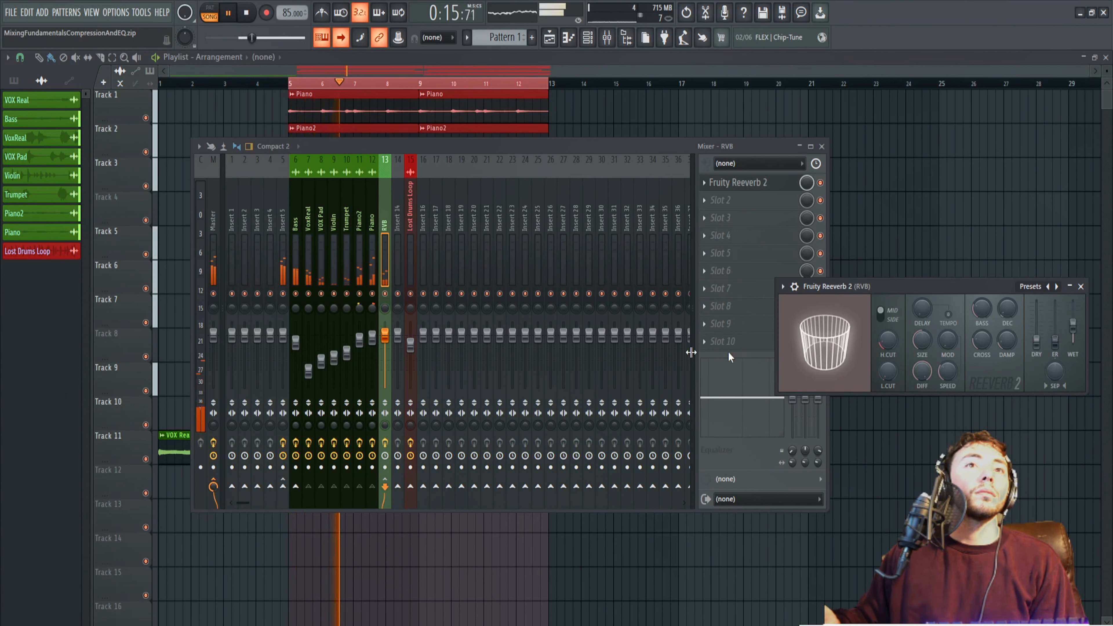
{"action": "left_click", "coordinate": [246, 13]}
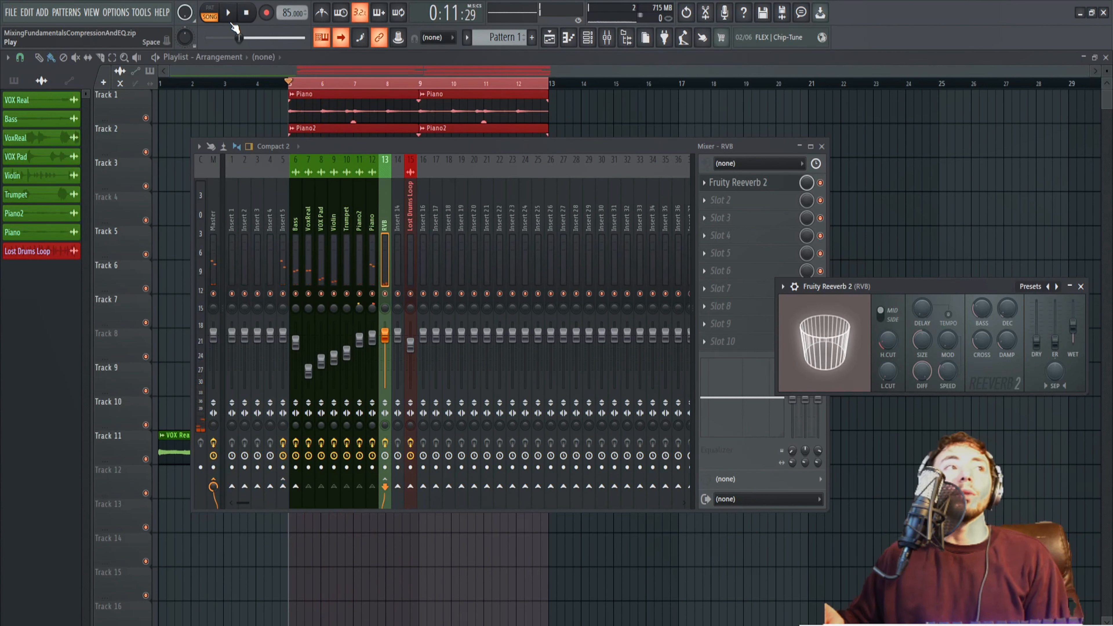
{"action": "left_click", "coordinate": [283, 200]}
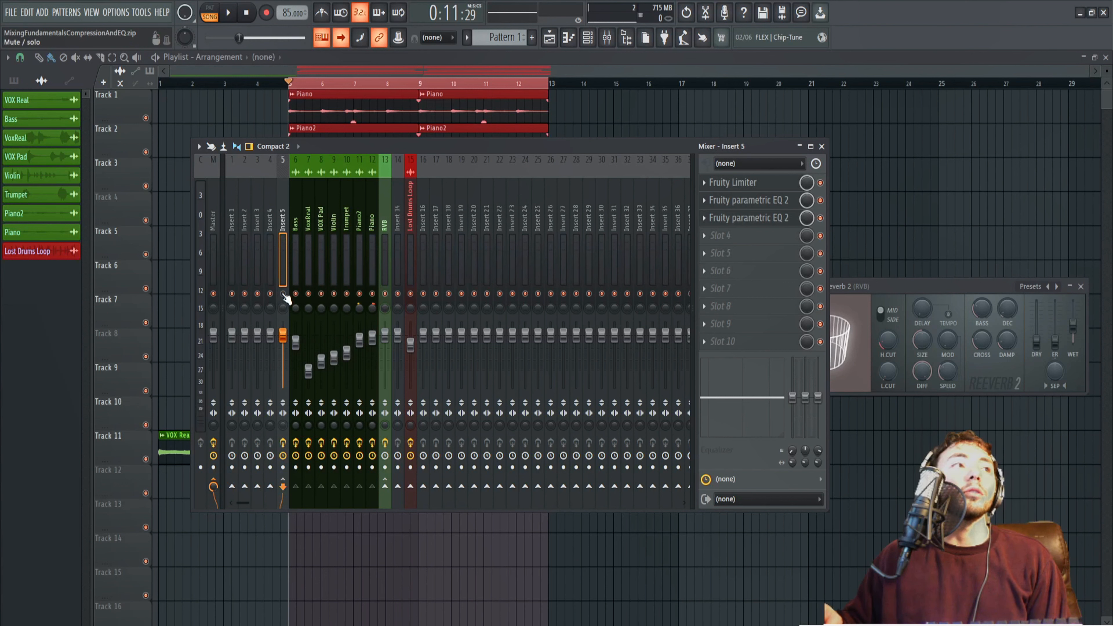
Audition the reverb with its early reflection level raised to 108%, and turn that level fully down again.
{"action": "key", "text": "space"}
{"action": "left_click", "coordinate": [384, 219]}
{"action": "left_click_drag", "start_coordinate": [1054, 342], "coordinate": [1054, 307]}
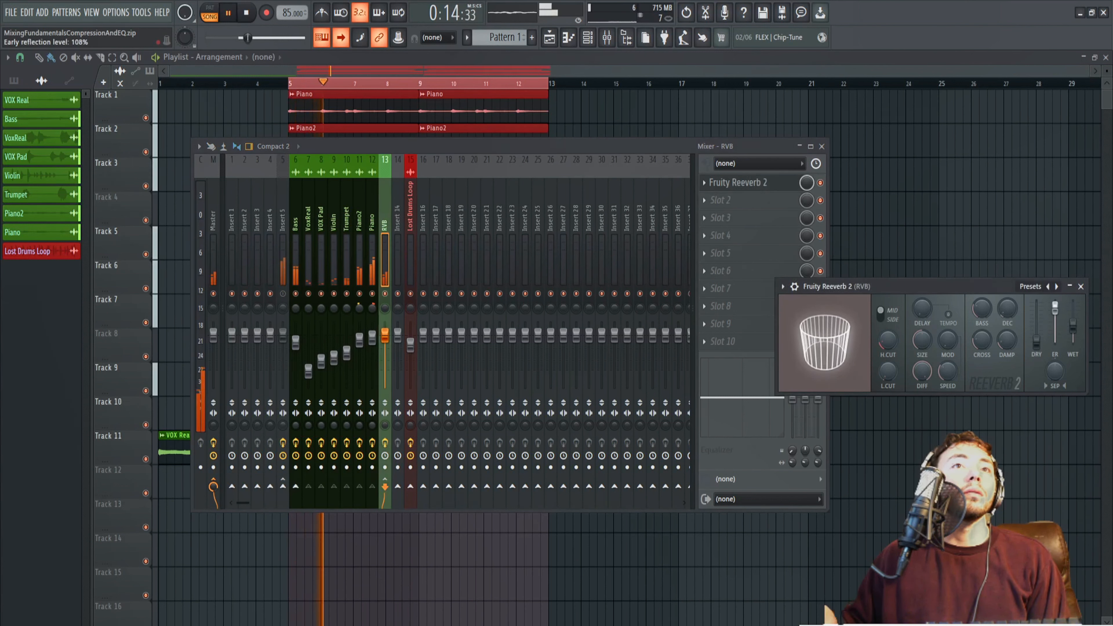
{"action": "mouse_move", "coordinate": [1062, 302]}
{"action": "left_mouse_down"}
{"action": "mouse_move", "coordinate": [1062, 344]}
{"action": "mouse_move", "coordinate": [1055, 314]}
{"action": "left_mouse_up"}
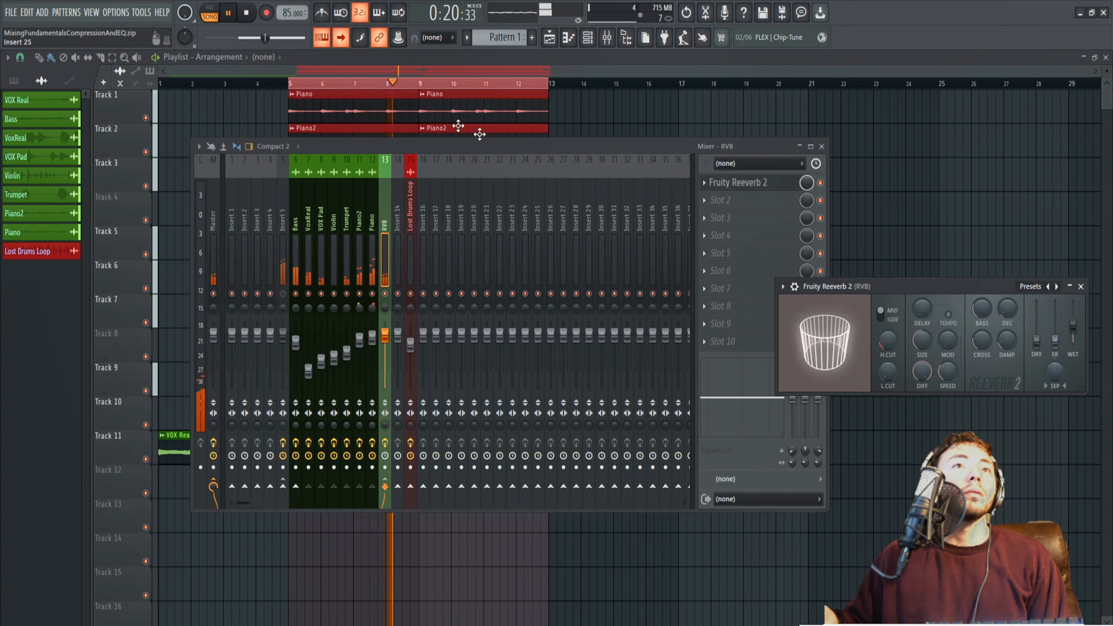
{"action": "left_click", "coordinate": [247, 12]}
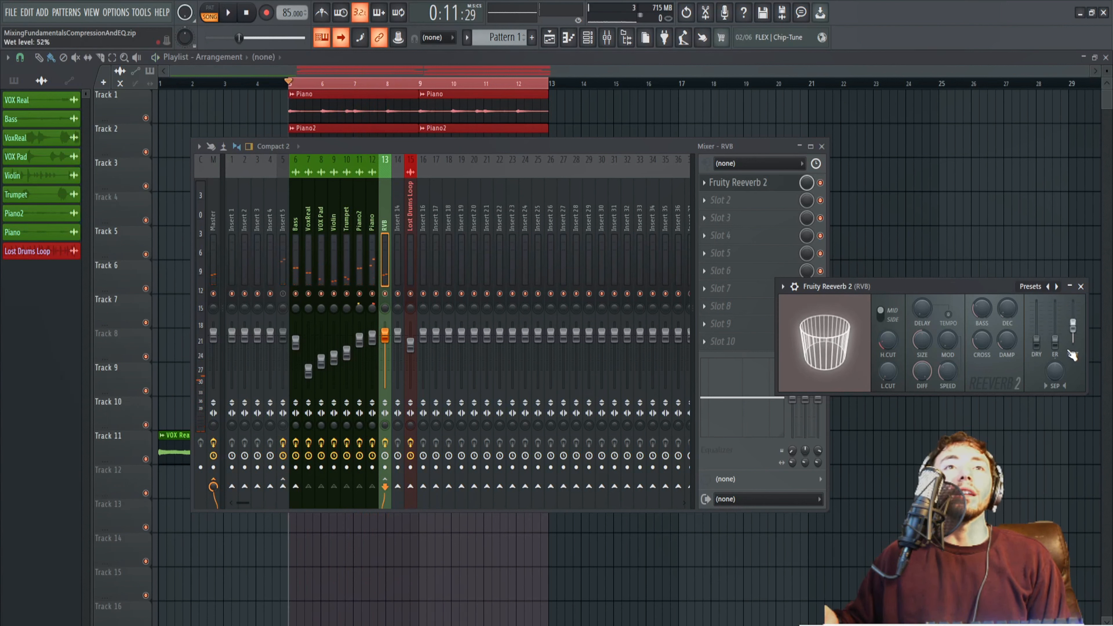
Raise the reverb's wet level slightly, turn its low cut off, and play the looped section.
{"action": "left_click_drag", "start_coordinate": [1074, 332], "coordinate": [1075, 320]}
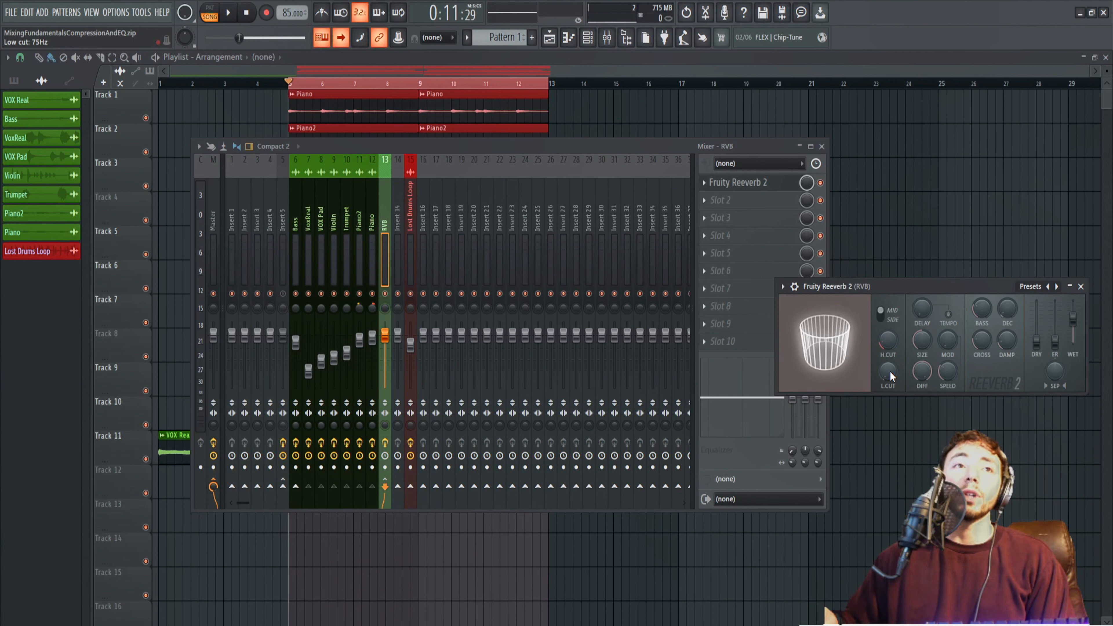
{"action": "left_click_drag", "start_coordinate": [889, 370], "coordinate": [888, 404]}
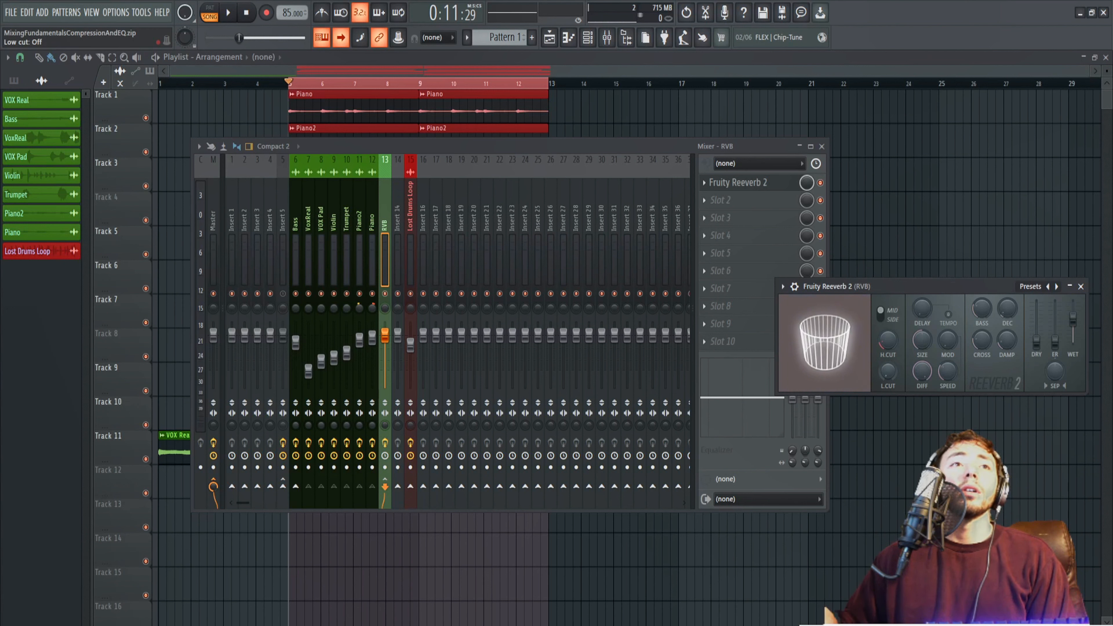
{"action": "left_click", "coordinate": [228, 14]}
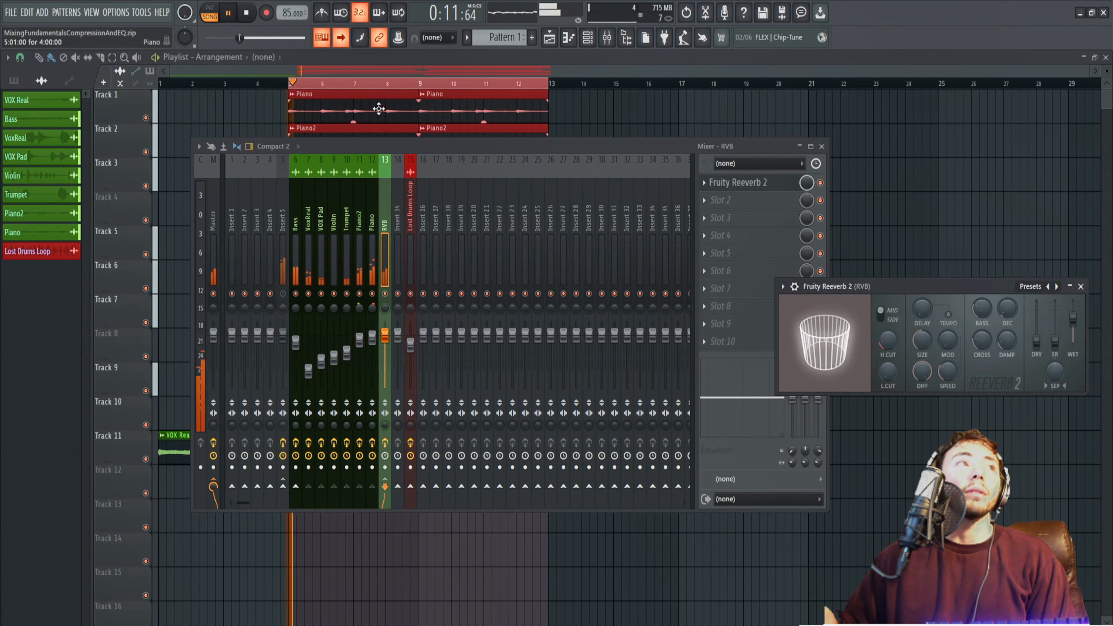
Sweep the reverb's low cut from off up to about 989 Hz while auditioning the loop.
{"action": "mouse_move", "coordinate": [888, 372]}
{"action": "left_mouse_down"}
{"action": "mouse_move", "coordinate": [888, 332]}
{"action": "mouse_move", "coordinate": [888, 372]}
{"action": "left_mouse_up"}
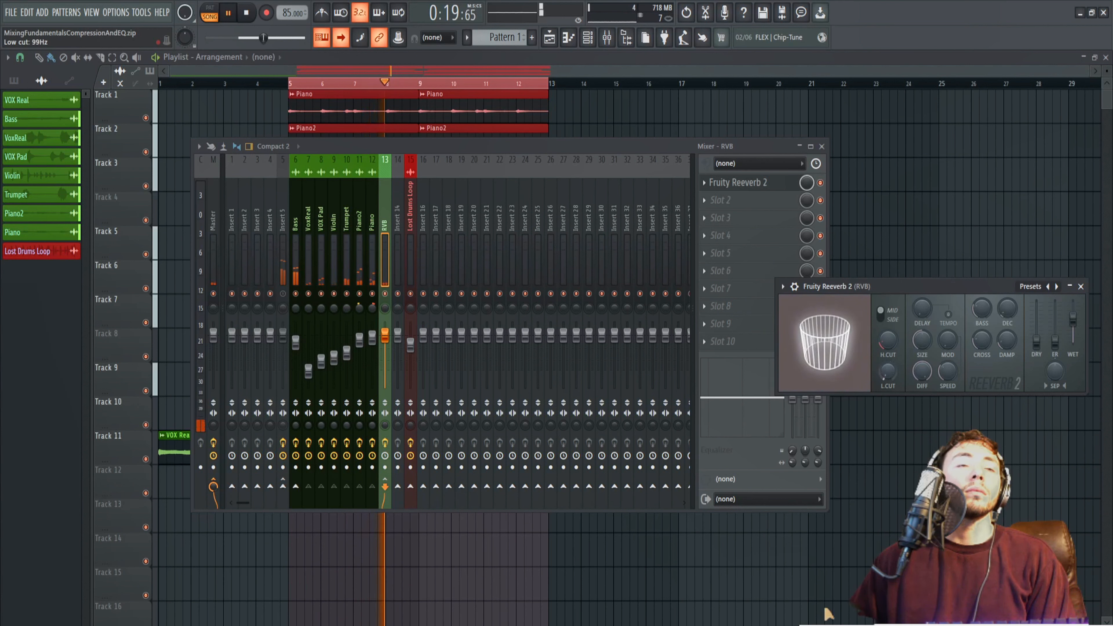
{"action": "left_click", "coordinate": [225, 6]}
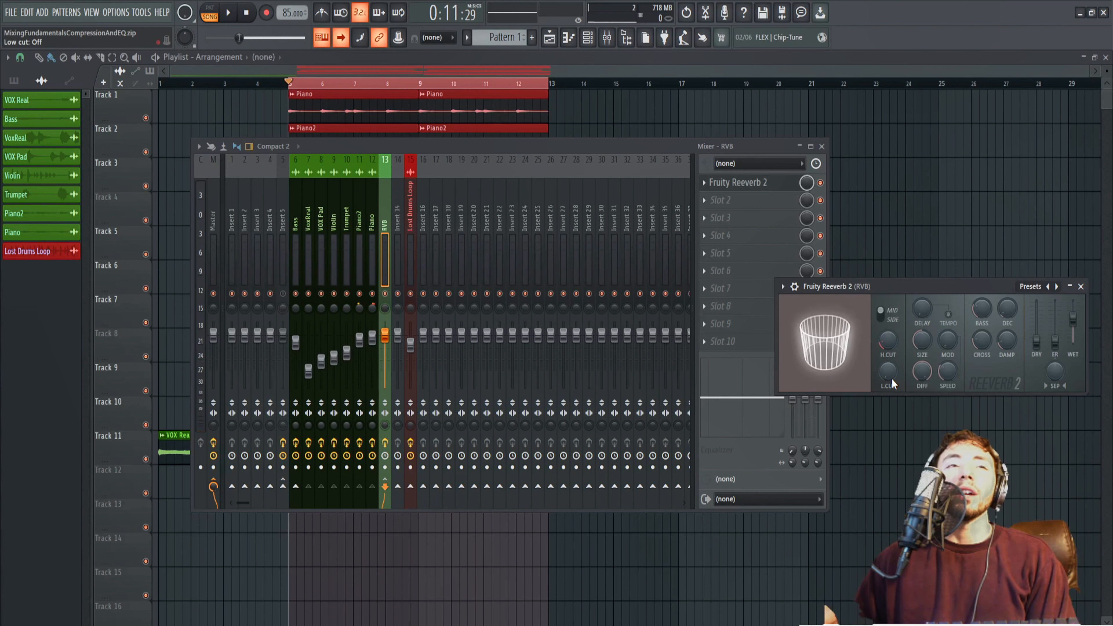
{"action": "left_click_drag", "start_coordinate": [891, 378], "coordinate": [891, 364]}
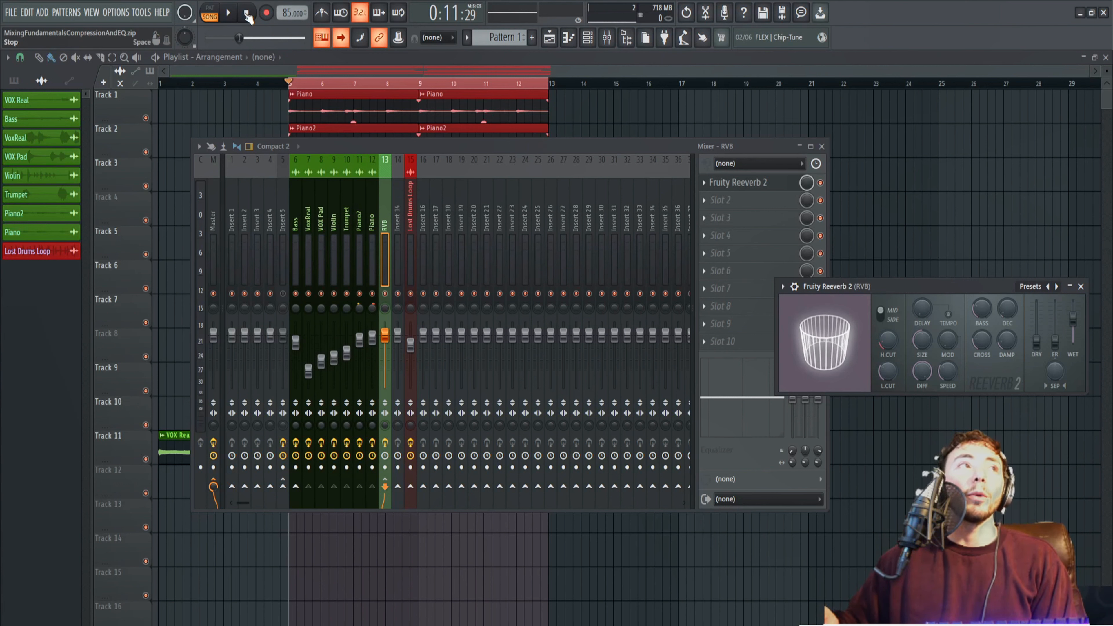
{"action": "key", "text": "space"}
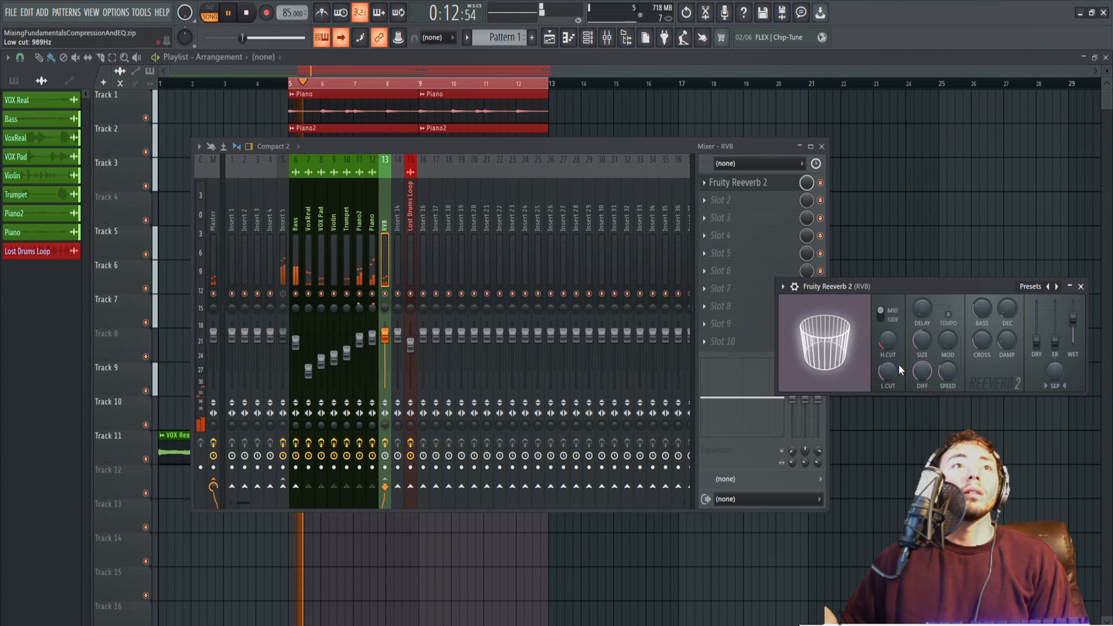
Lower the reverb's high cut to 0.5 kHz and audition the looped section.
{"action": "mouse_move", "coordinate": [888, 341]}
{"action": "left_mouse_down"}
{"action": "mouse_move", "coordinate": [887, 277]}
{"action": "mouse_move", "coordinate": [888, 341]}
{"action": "left_mouse_up"}
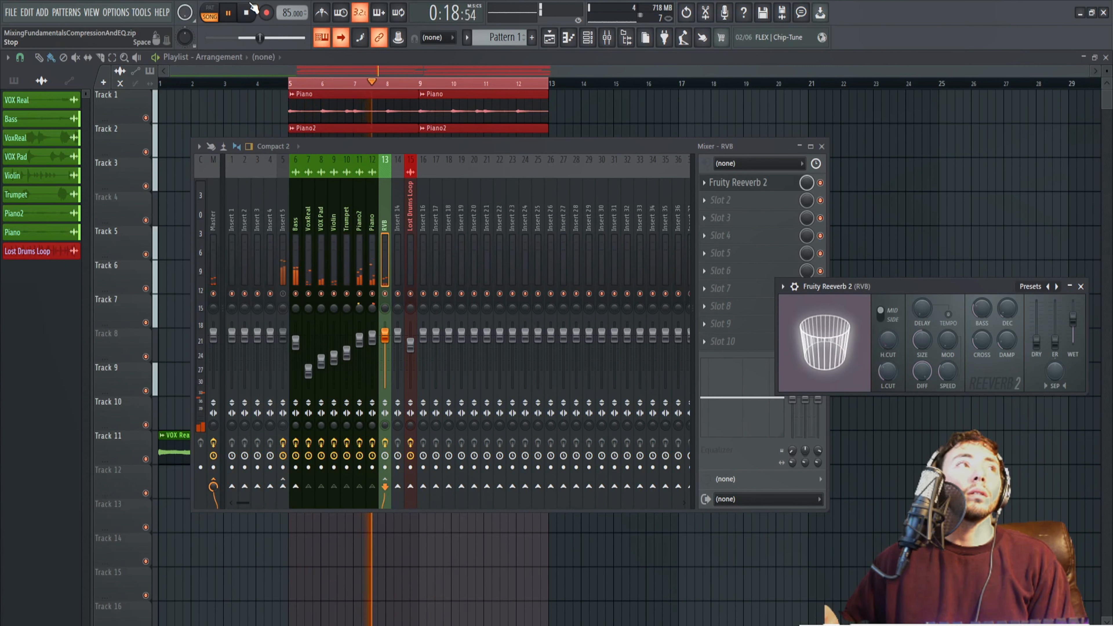
{"action": "key", "text": "space"}
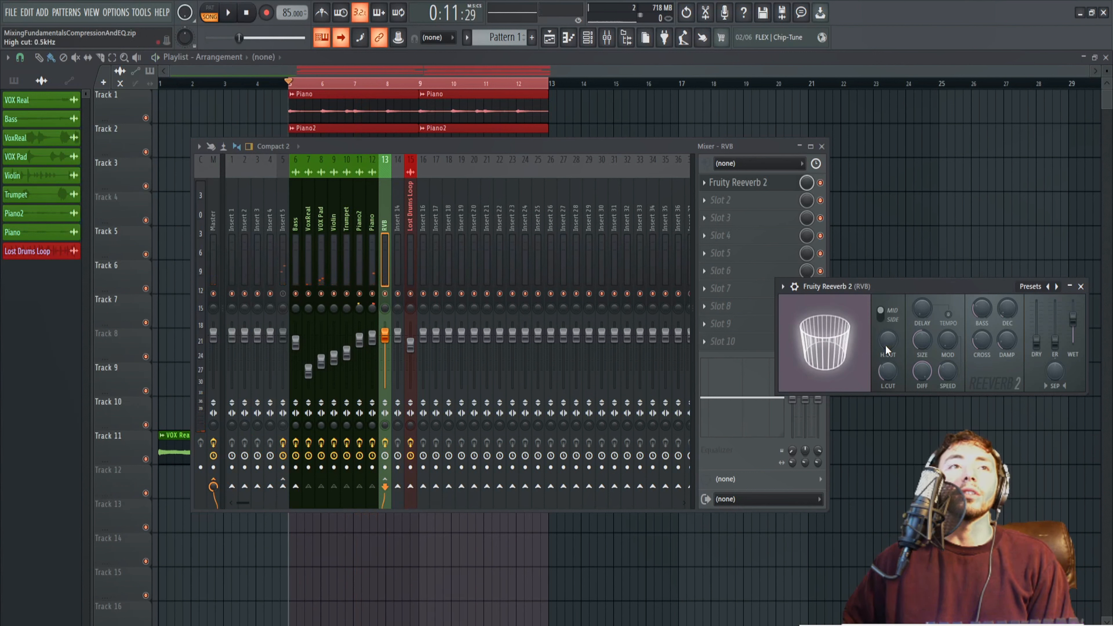
{"action": "left_click_drag", "start_coordinate": [883, 345], "coordinate": [887, 367]}
{"action": "left_click", "coordinate": [230, 13]}
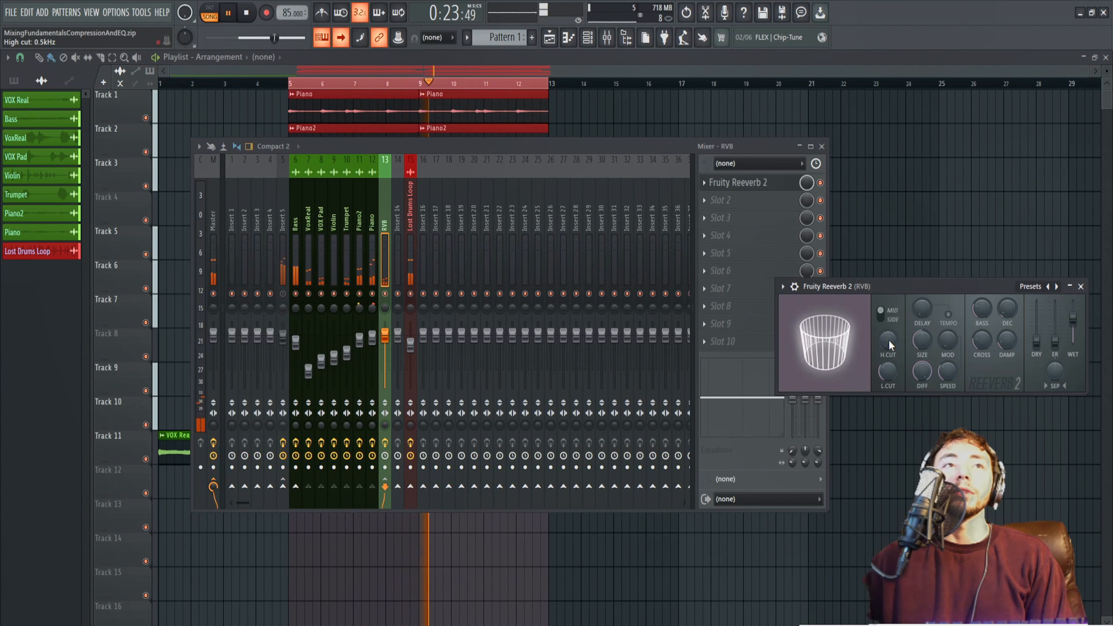
{"action": "left_click", "coordinate": [246, 12]}
{"action": "left_click", "coordinate": [235, 12]}
{"action": "left_click", "coordinate": [246, 13]}
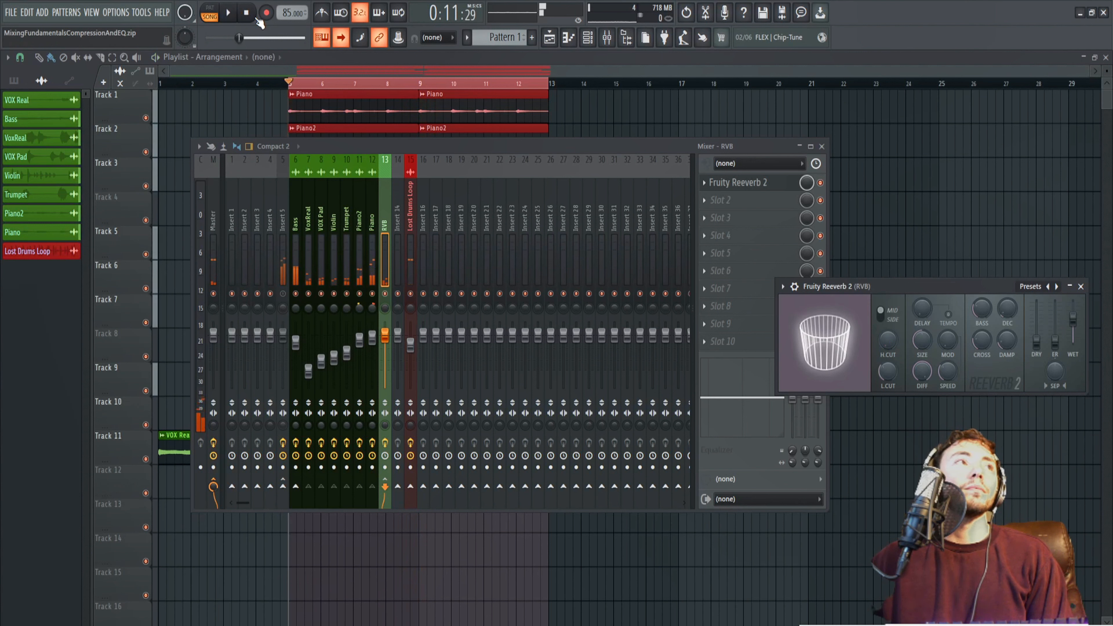
Raise the reverb's high cut to off, readjust it slightly, and audition the looped section.
{"action": "left_click_drag", "start_coordinate": [888, 340], "coordinate": [887, 303]}
{"action": "mouse_move", "coordinate": [887, 340]}
{"action": "left_mouse_down"}
{"action": "mouse_move", "coordinate": [887, 355]}
{"action": "mouse_move", "coordinate": [887, 340]}
{"action": "left_mouse_up"}
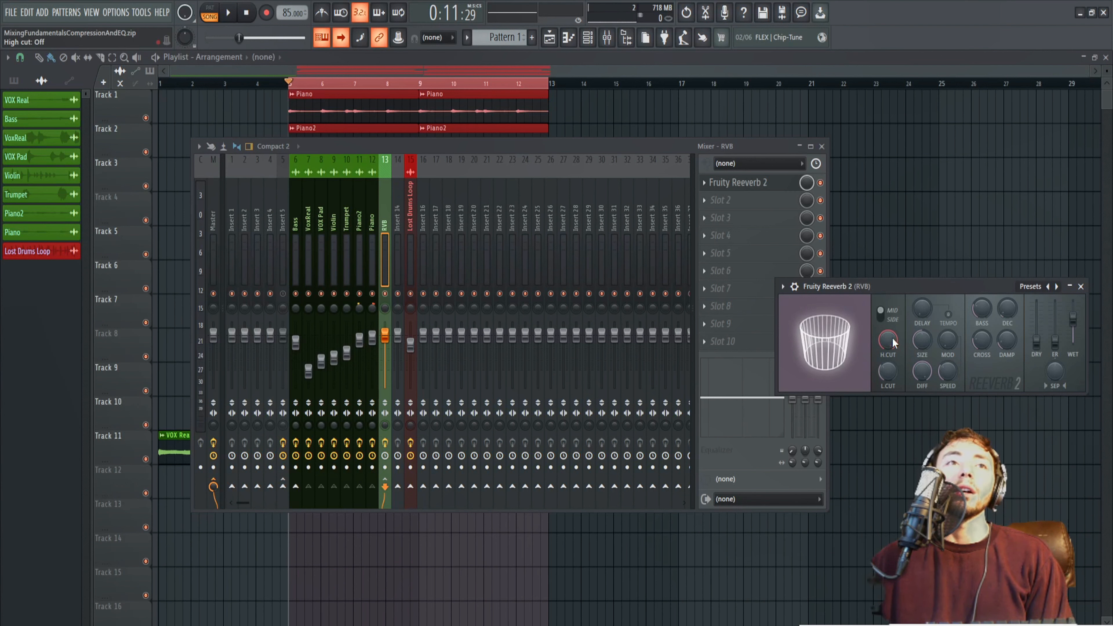
{"action": "mouse_move", "coordinate": [891, 338]}
{"action": "left_mouse_down"}
{"action": "mouse_move", "coordinate": [891, 352]}
{"action": "mouse_move", "coordinate": [888, 341]}
{"action": "left_mouse_up"}
{"action": "left_click", "coordinate": [227, 9]}
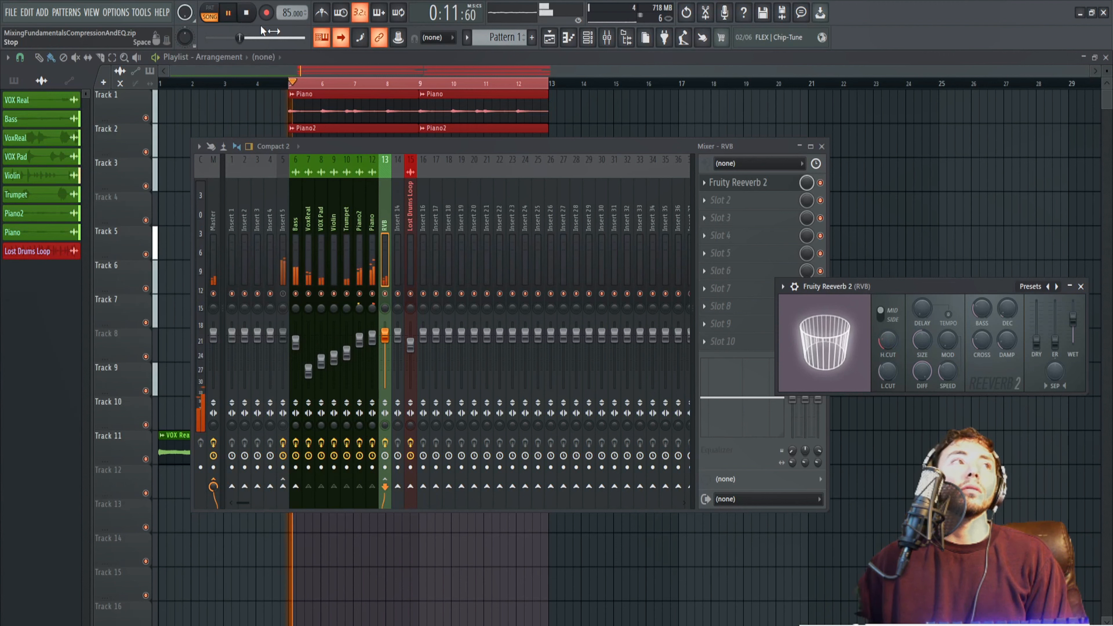
{"action": "left_click", "coordinate": [263, 13]}
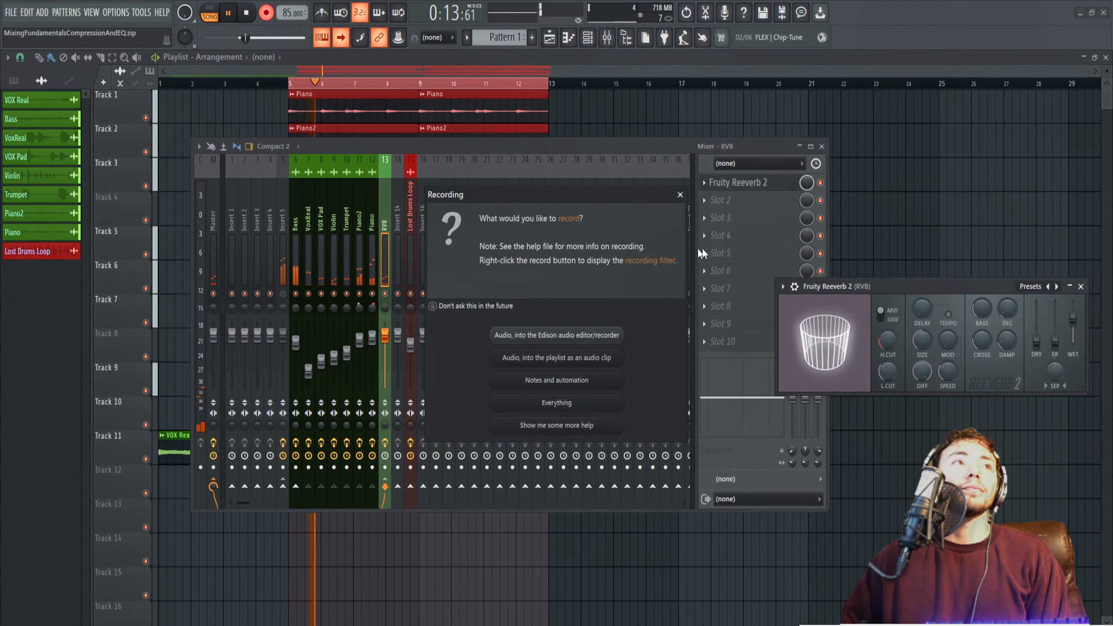
{"action": "left_click", "coordinate": [680, 194]}
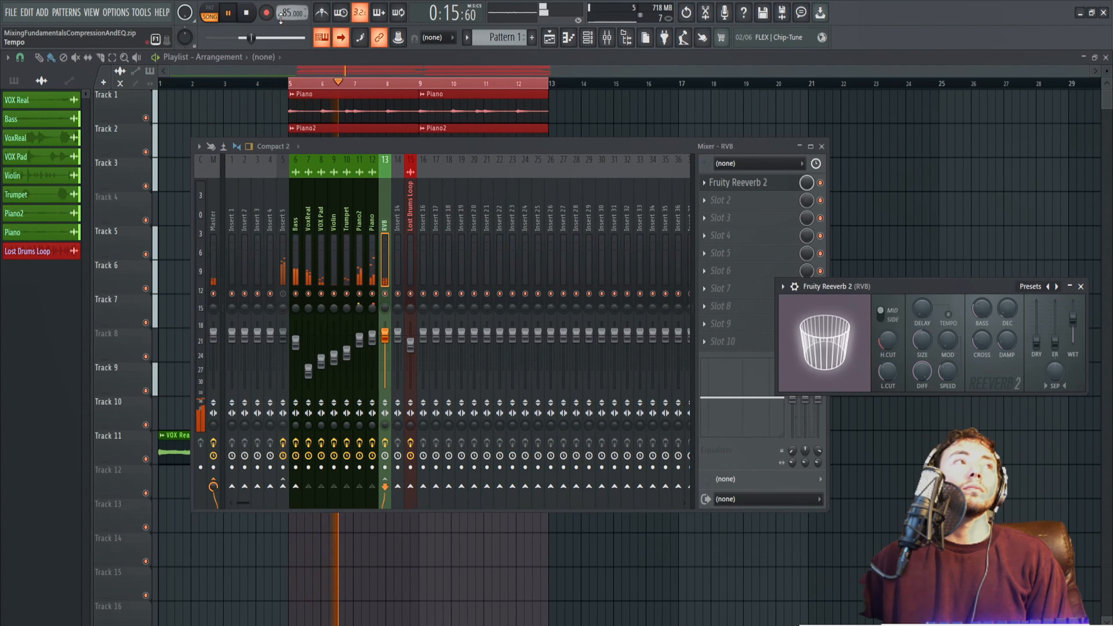
{"action": "key", "text": "space"}
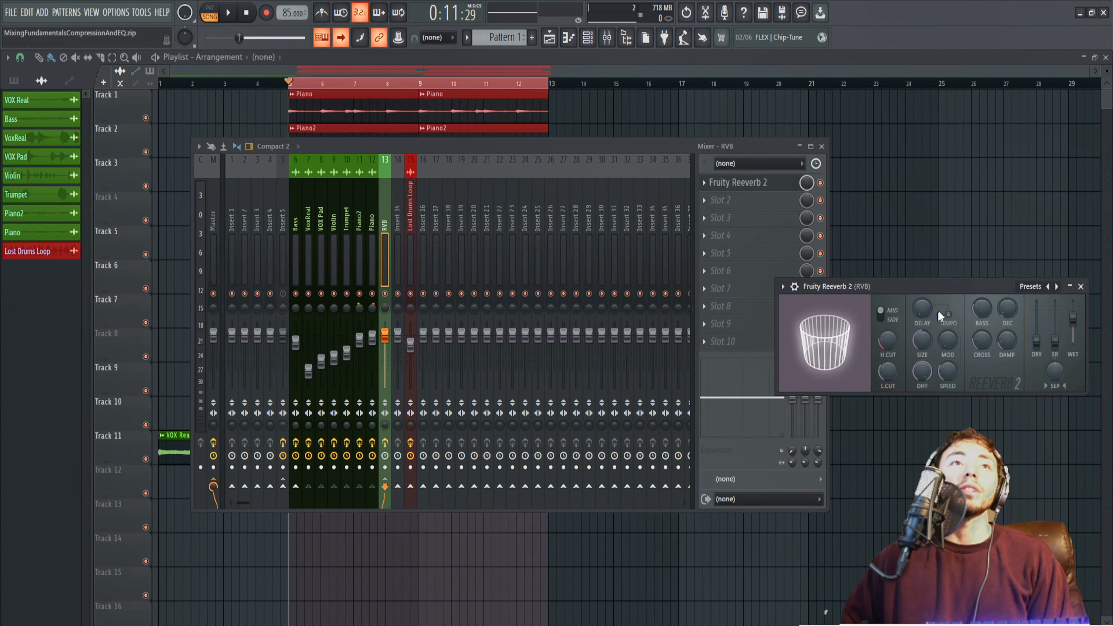
Set the reverb's predelay to about 359 ms during playback, and mute the Bass, Piano2, Trumpet, Violin, VOX Pad and VoxReal tracks.
{"action": "left_click", "coordinate": [228, 13]}
{"action": "left_click_drag", "start_coordinate": [923, 313], "coordinate": [927, 318]}
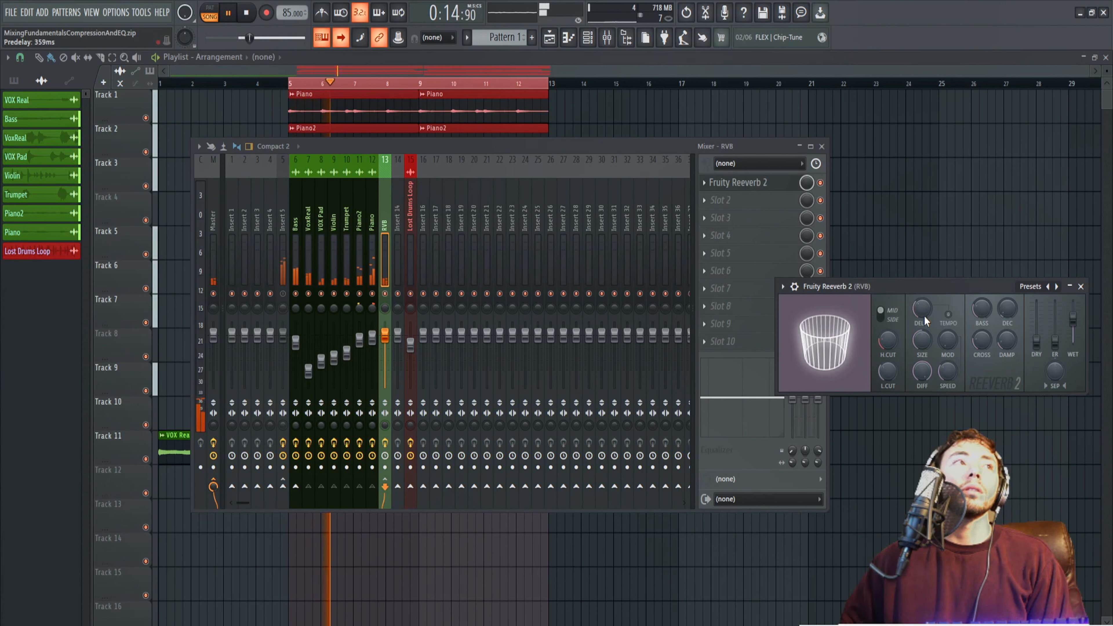
{"action": "left_click", "coordinate": [295, 293]}
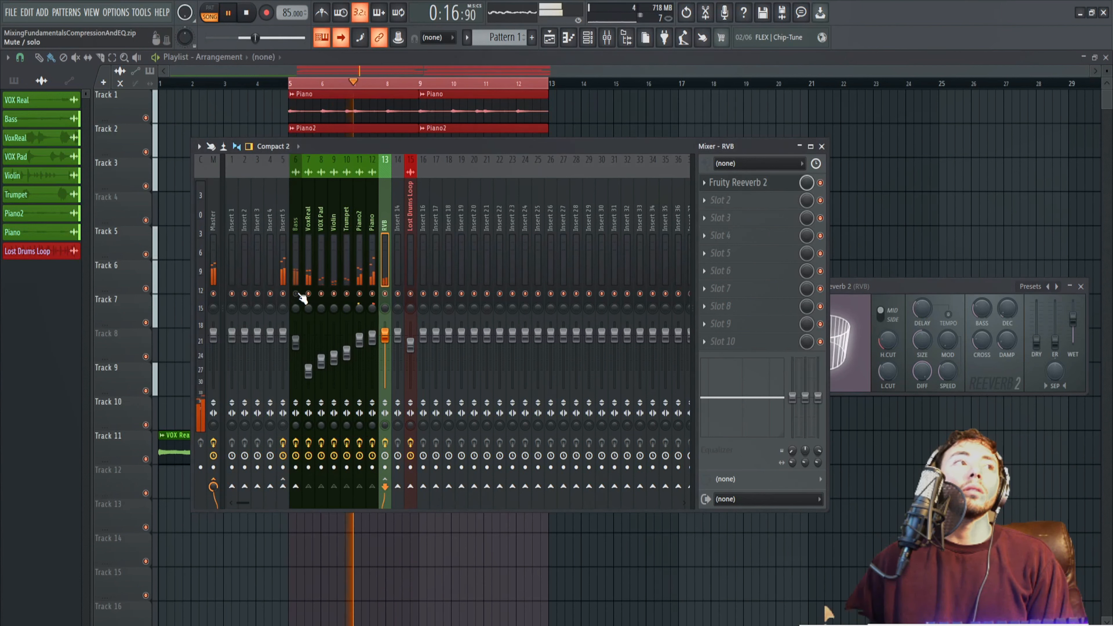
{"action": "left_click", "coordinate": [360, 294]}
{"action": "left_click", "coordinate": [346, 294]}
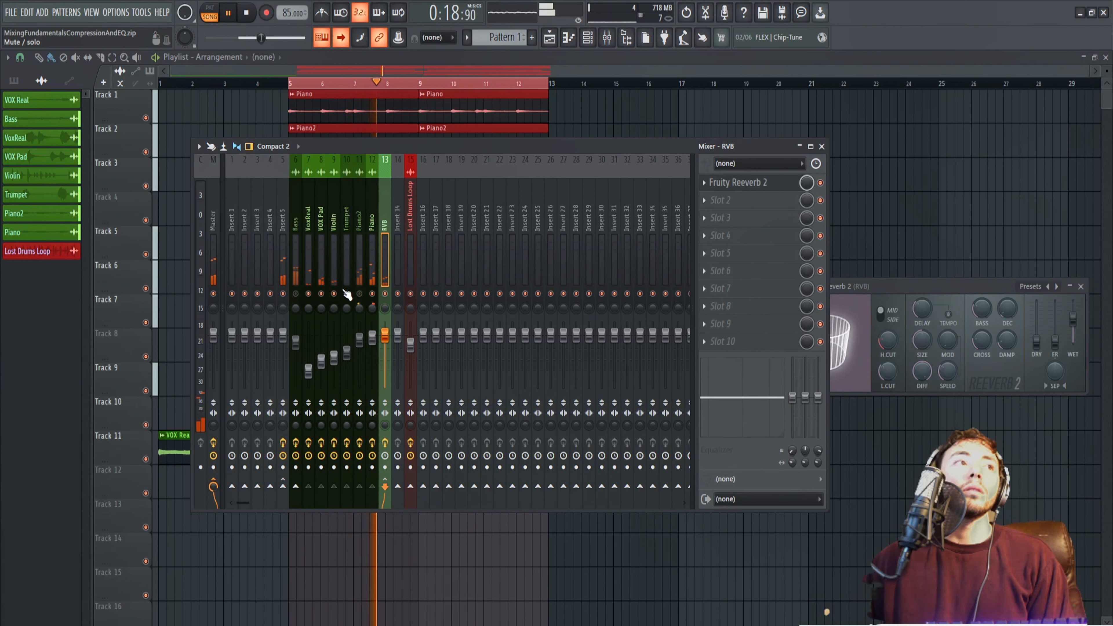
{"action": "left_click", "coordinate": [334, 293]}
{"action": "left_click", "coordinate": [322, 294]}
{"action": "left_click", "coordinate": [308, 294]}
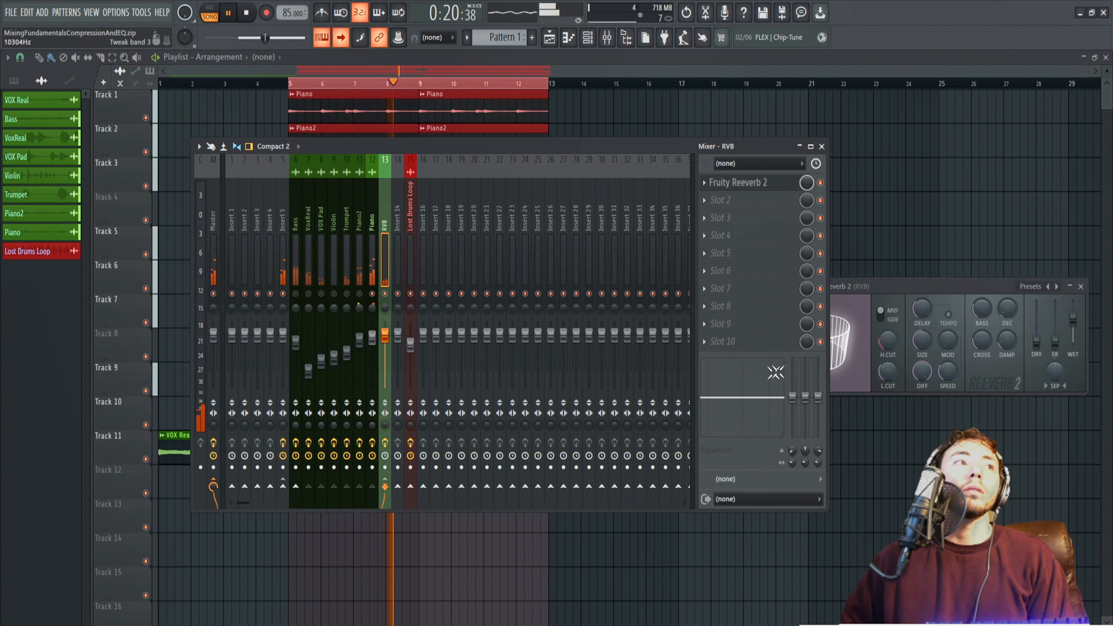
Adjust Fruity Reeverb 2's predelay and raise its wet level to about 95%.
{"action": "left_click", "coordinate": [931, 287]}
{"action": "left_click_drag", "start_coordinate": [914, 319], "coordinate": [921, 306]}
{"action": "left_click_drag", "start_coordinate": [1073, 319], "coordinate": [1072, 302]}
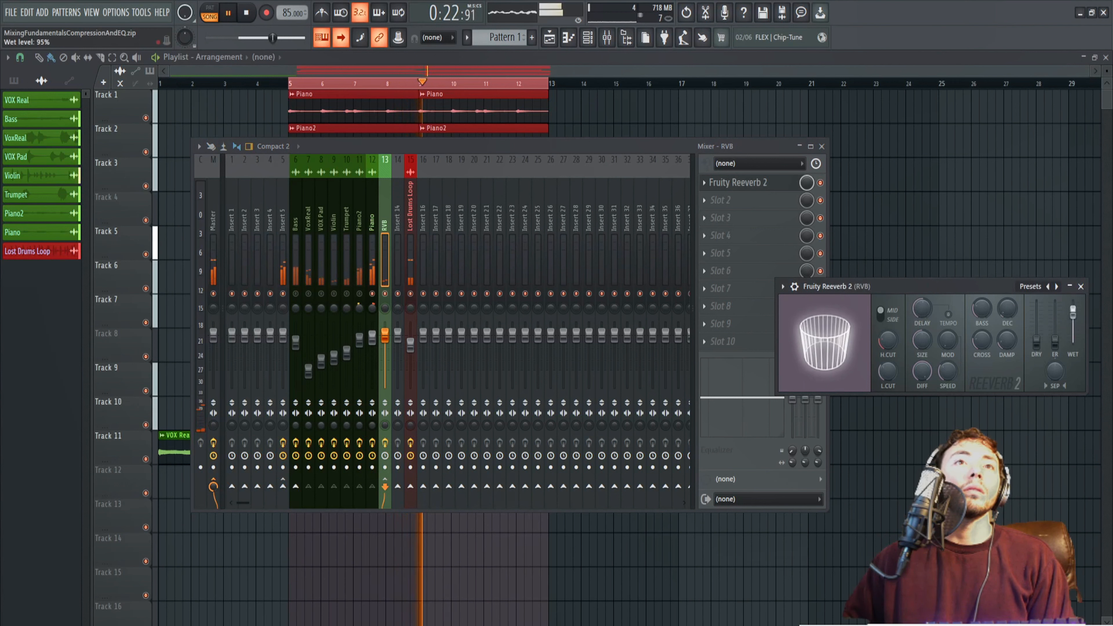
Mute the Lost Drums Loop track and audition the predelay on the remaining Piano track.
{"action": "left_click", "coordinate": [410, 293]}
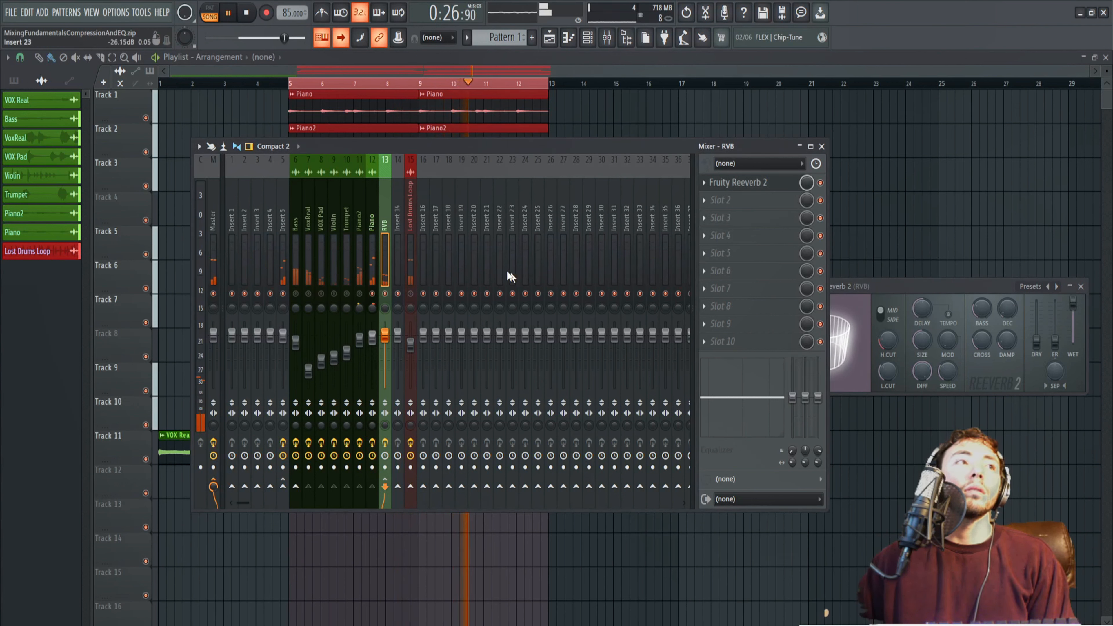
{"action": "left_click", "coordinate": [921, 308]}
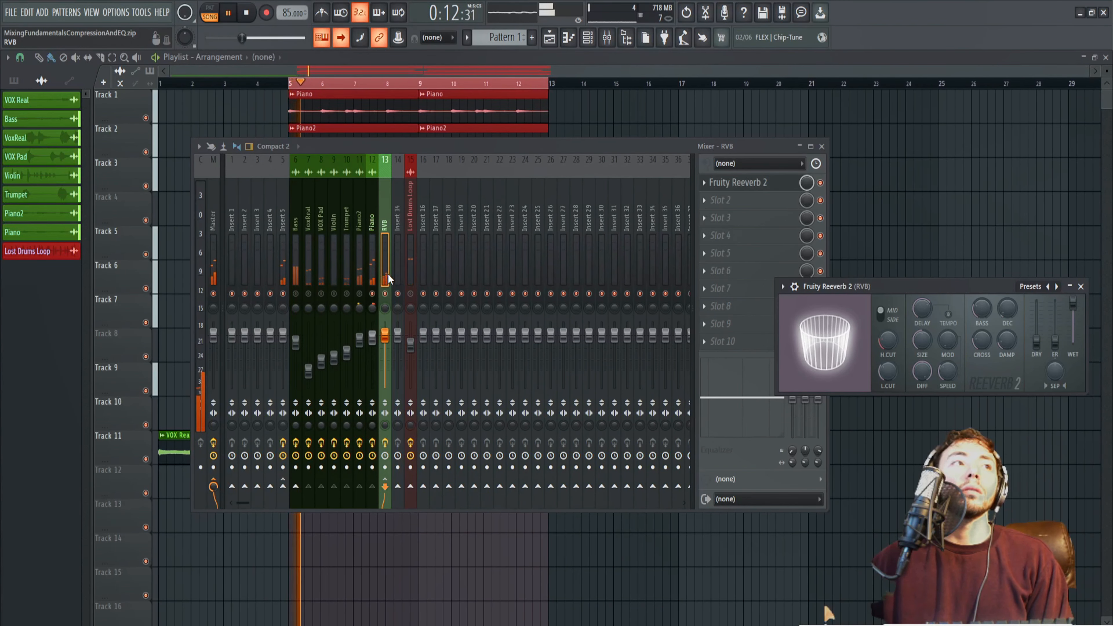
{"action": "left_click", "coordinate": [246, 13]}
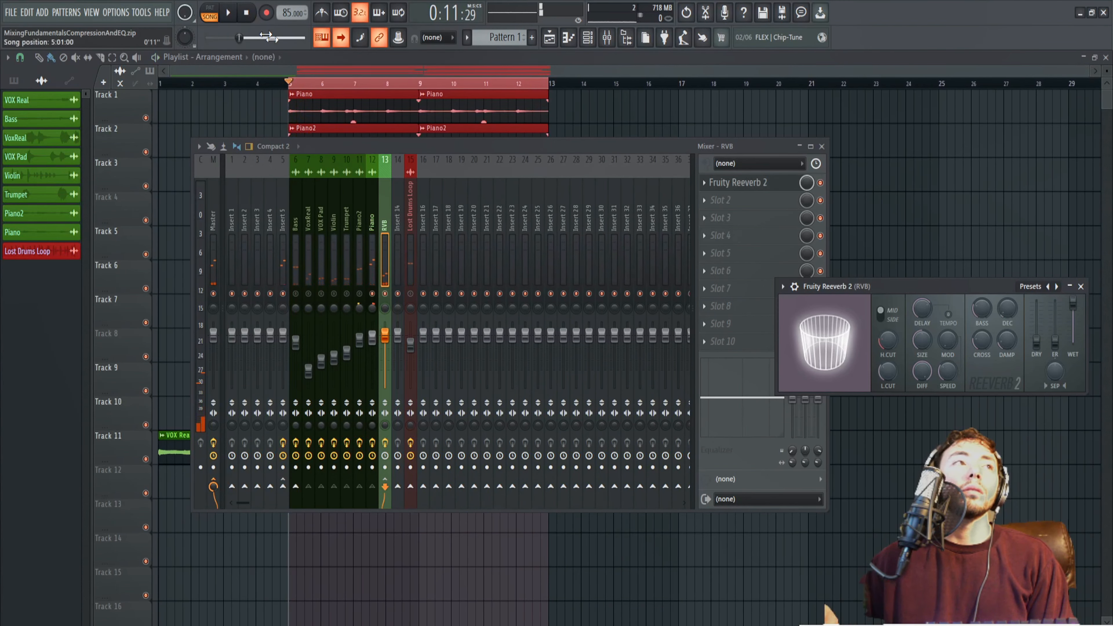
Reopen the mixer and the RVB track's Fruity Reeverb 2 window, and audition the Piano with reverb.
{"action": "left_click", "coordinate": [380, 69]}
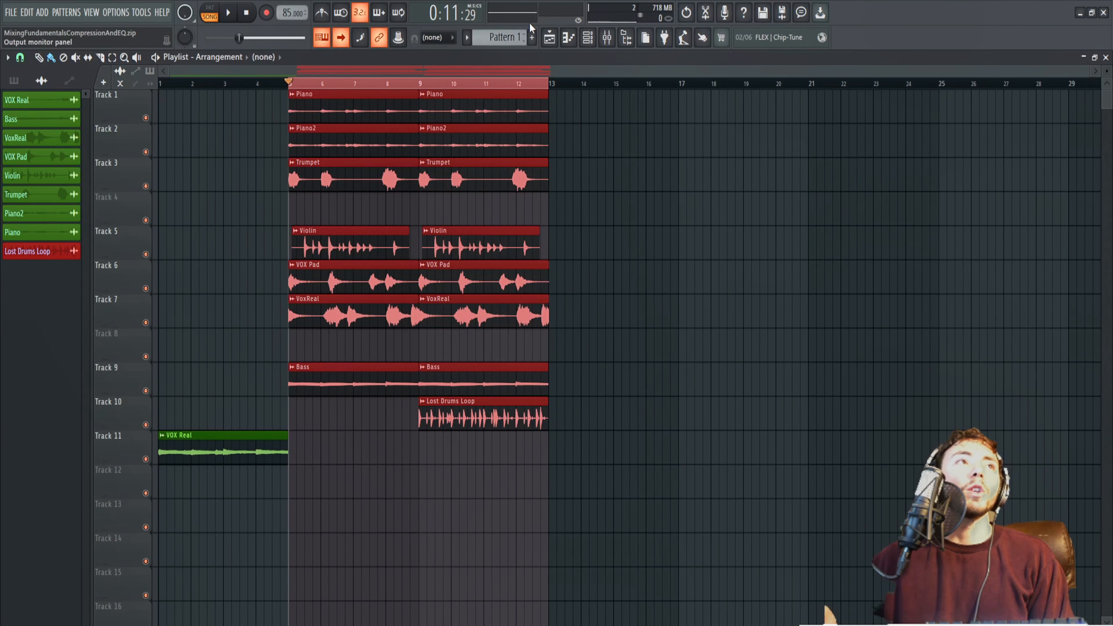
{"action": "left_click", "coordinate": [606, 40]}
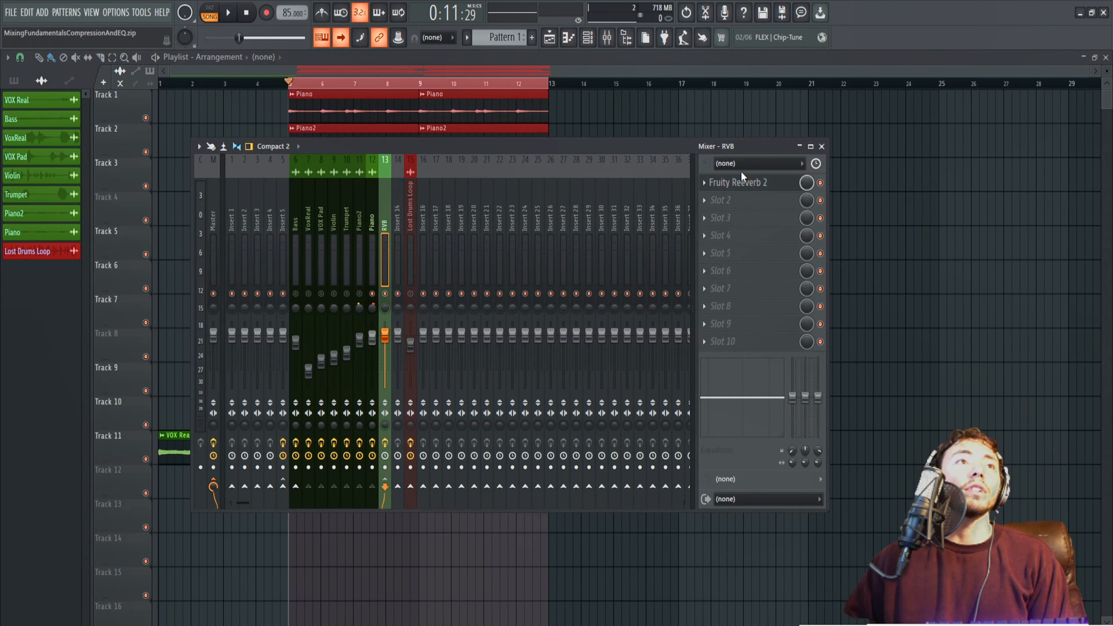
{"action": "left_click", "coordinate": [738, 183]}
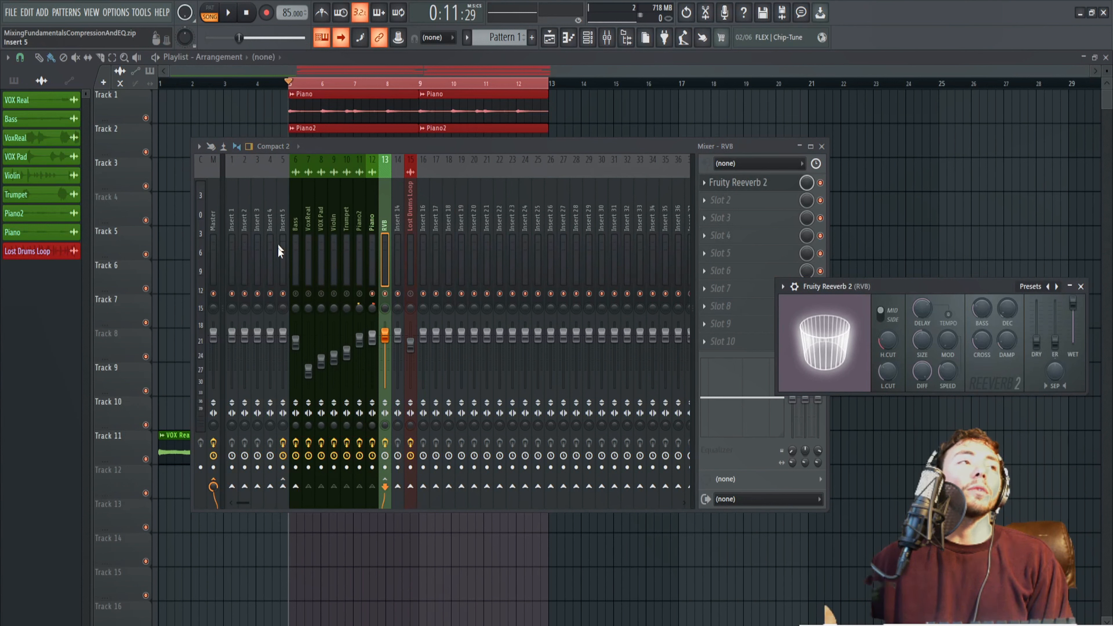
{"action": "key", "text": "space"}
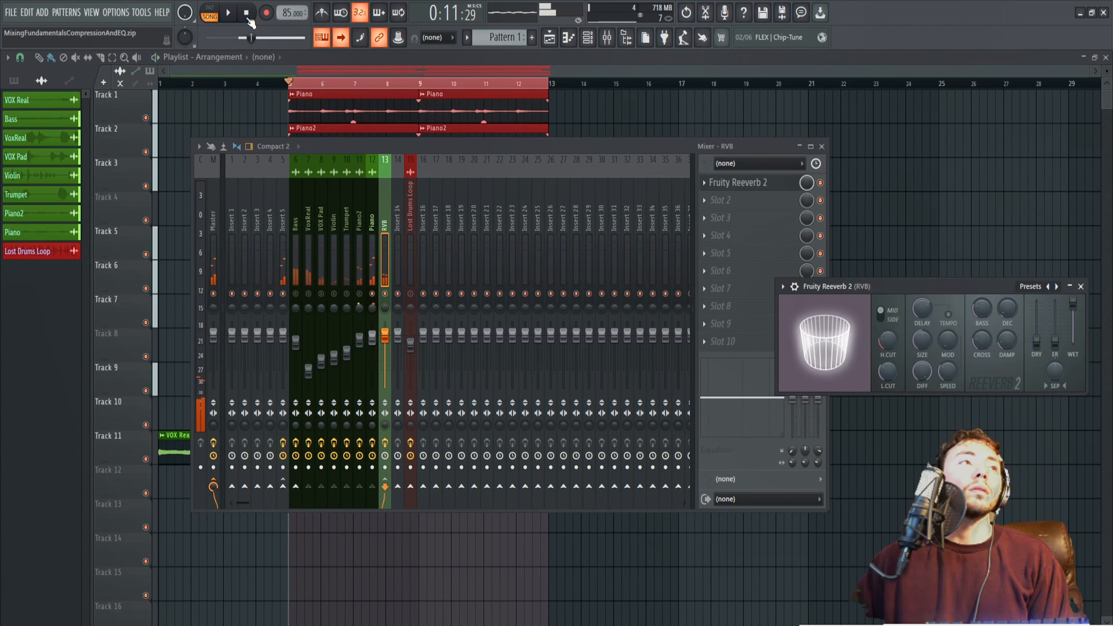
{"action": "left_click", "coordinate": [248, 17]}
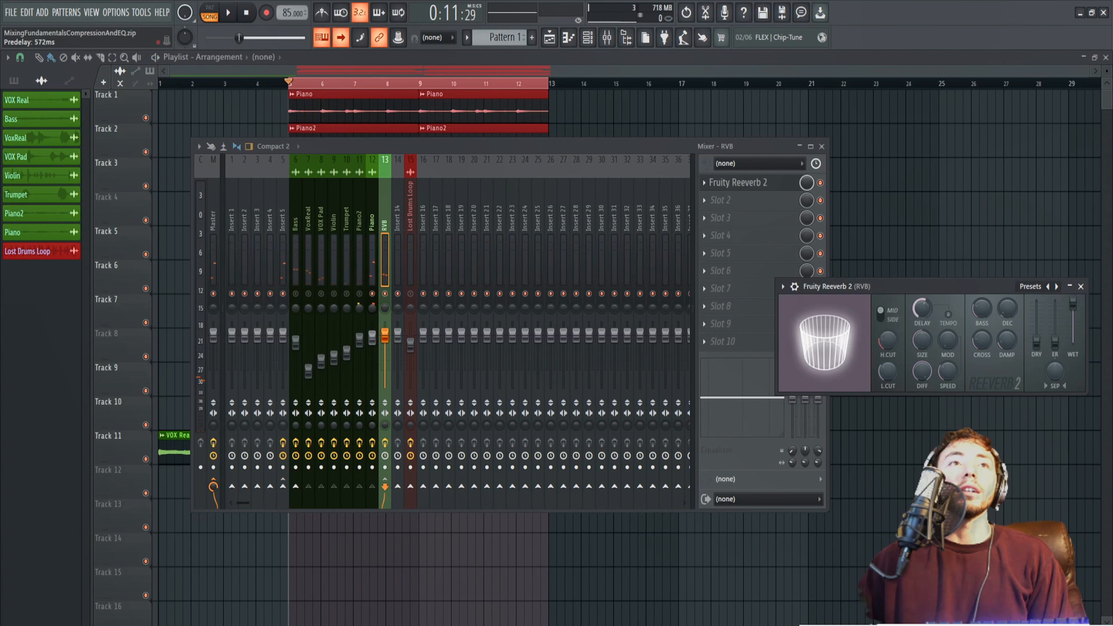
Lower the reverb's predelay, mute mixer Insert 5 and audition very small and large room sizes during looped playback.
{"action": "left_click_drag", "start_coordinate": [922, 307], "coordinate": [922, 316]}
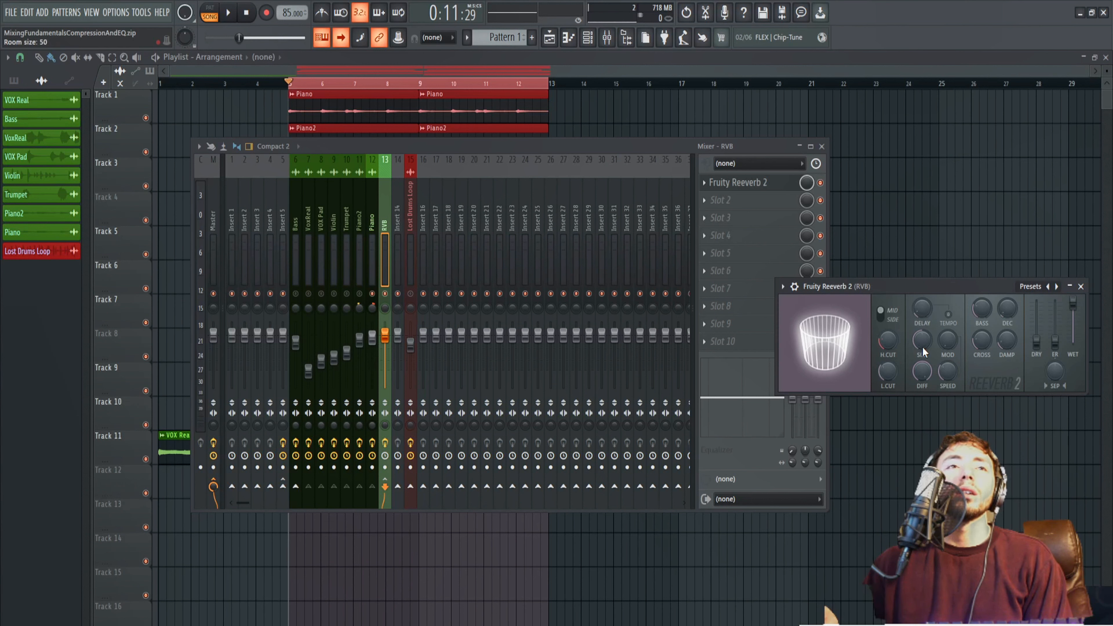
{"action": "left_click_drag", "start_coordinate": [926, 341], "coordinate": [926, 342]}
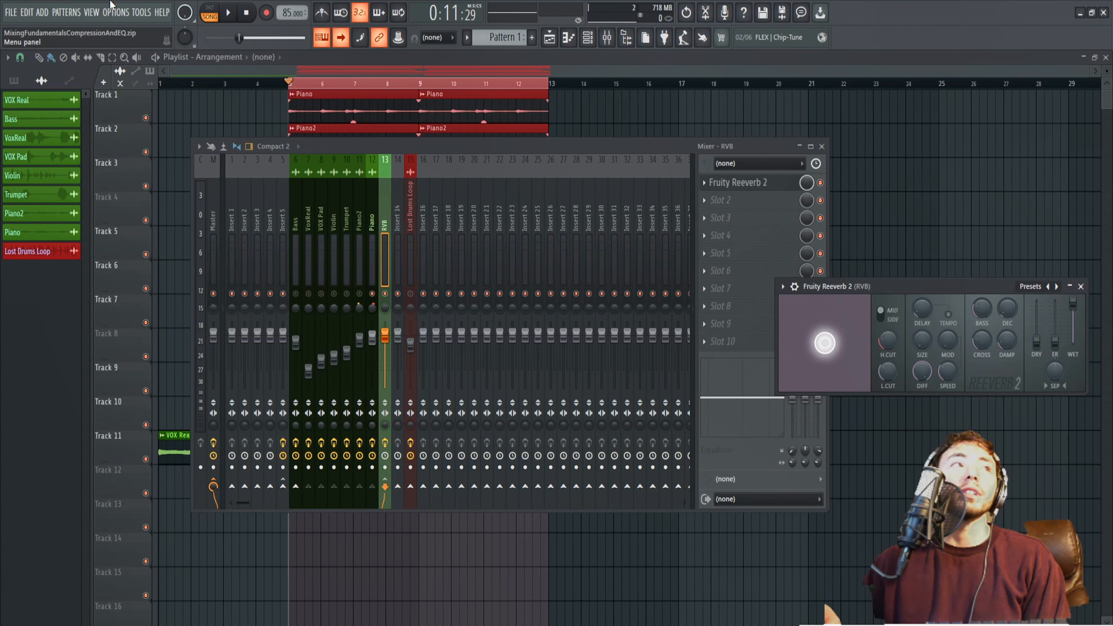
{"action": "left_click", "coordinate": [229, 14]}
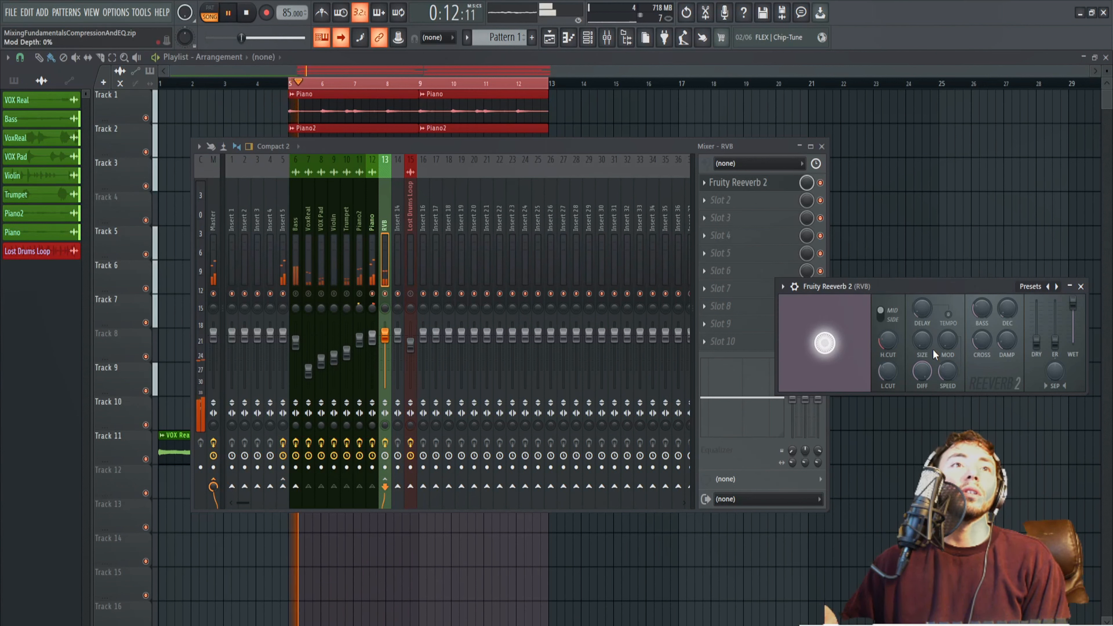
{"action": "left_click", "coordinate": [283, 294]}
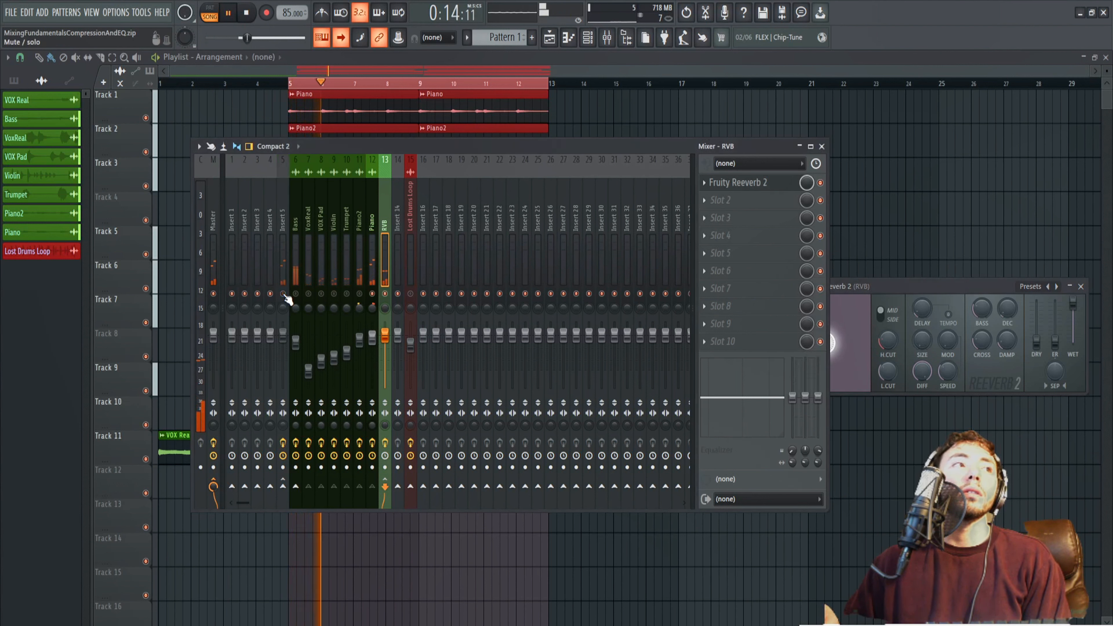
{"action": "left_click_drag", "start_coordinate": [920, 340], "coordinate": [919, 313]}
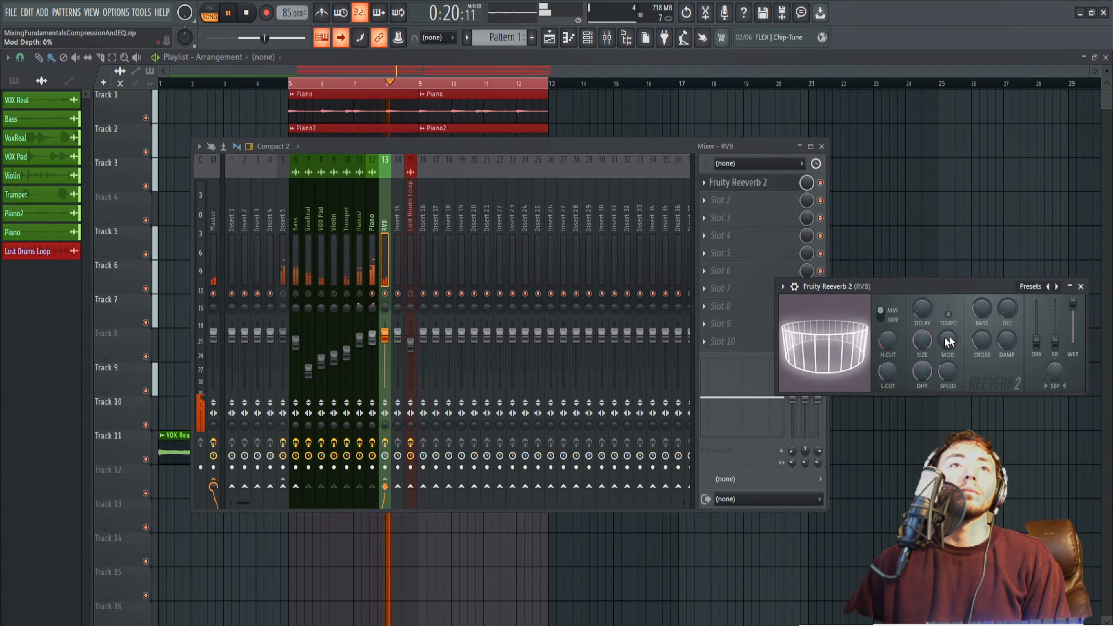
{"action": "left_click_drag", "start_coordinate": [922, 340], "coordinate": [918, 344]}
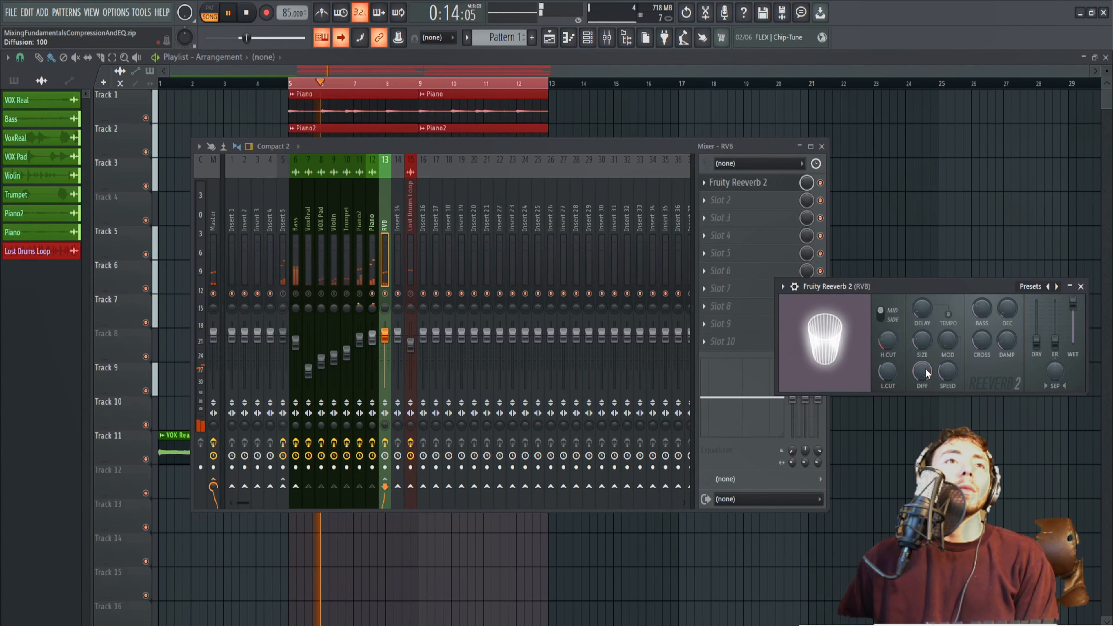
{"action": "key", "text": "space"}
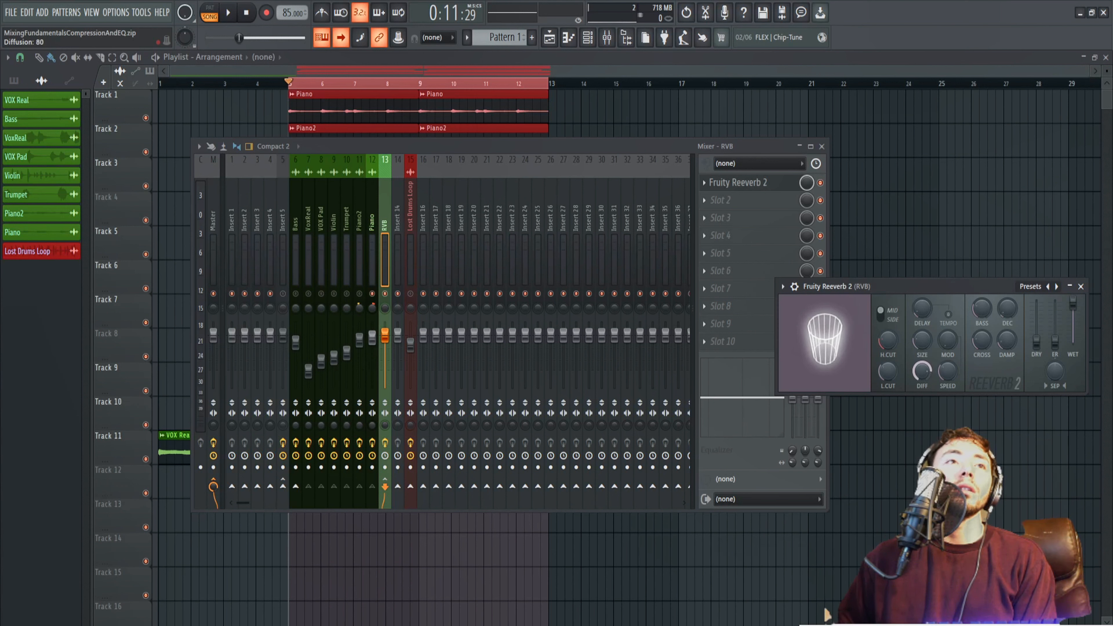
Set the reverb's diffusion to 0 and audition different room sizes during playback, including 17.
{"action": "left_click", "coordinate": [223, 12]}
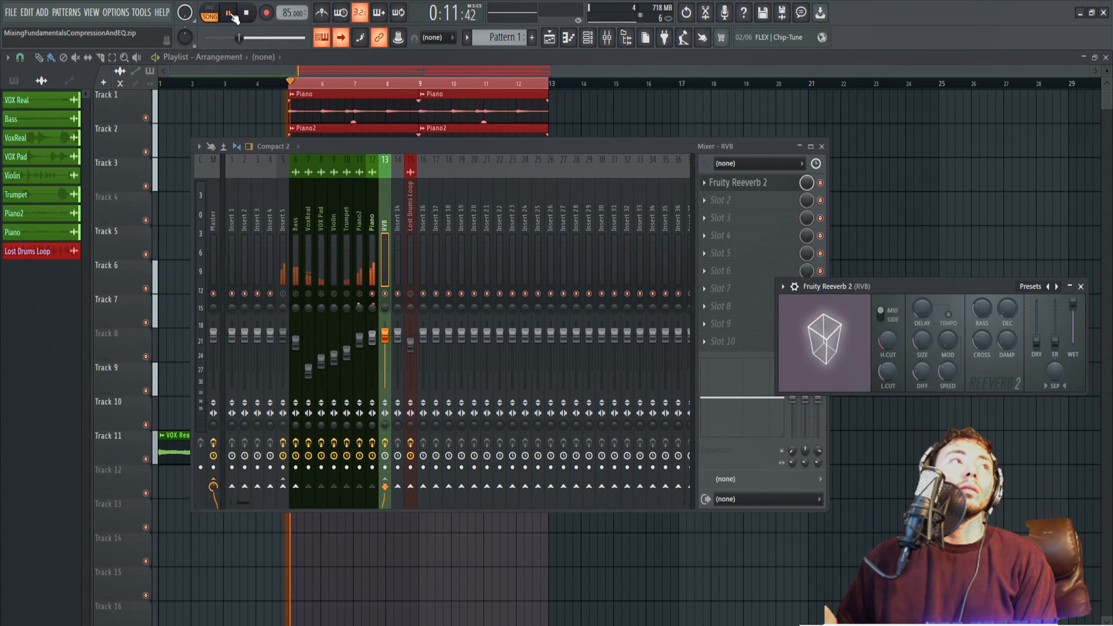
{"action": "left_click_drag", "start_coordinate": [925, 368], "coordinate": [925, 394]}
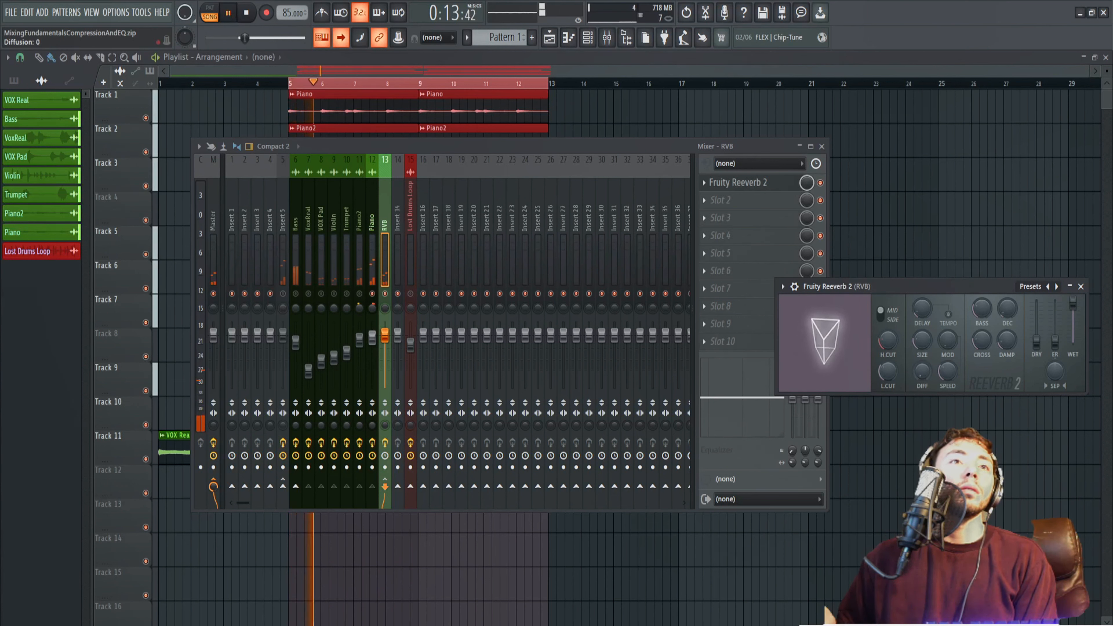
{"action": "left_click_drag", "start_coordinate": [919, 337], "coordinate": [920, 408]}
{"action": "left_click_drag", "start_coordinate": [924, 332], "coordinate": [924, 359]}
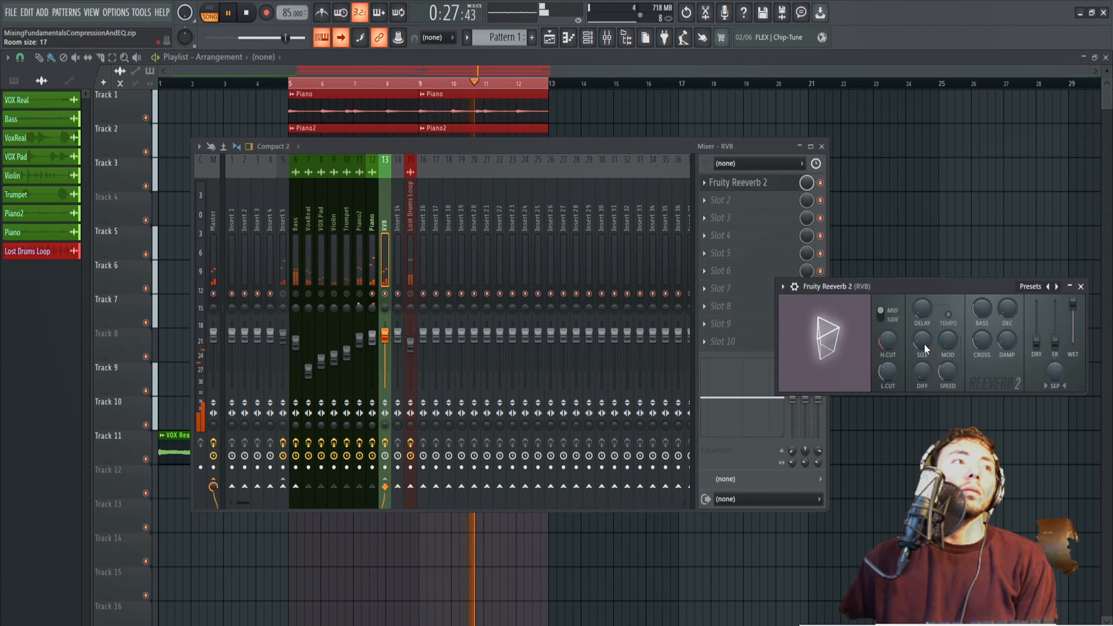
{"action": "left_click", "coordinate": [246, 13]}
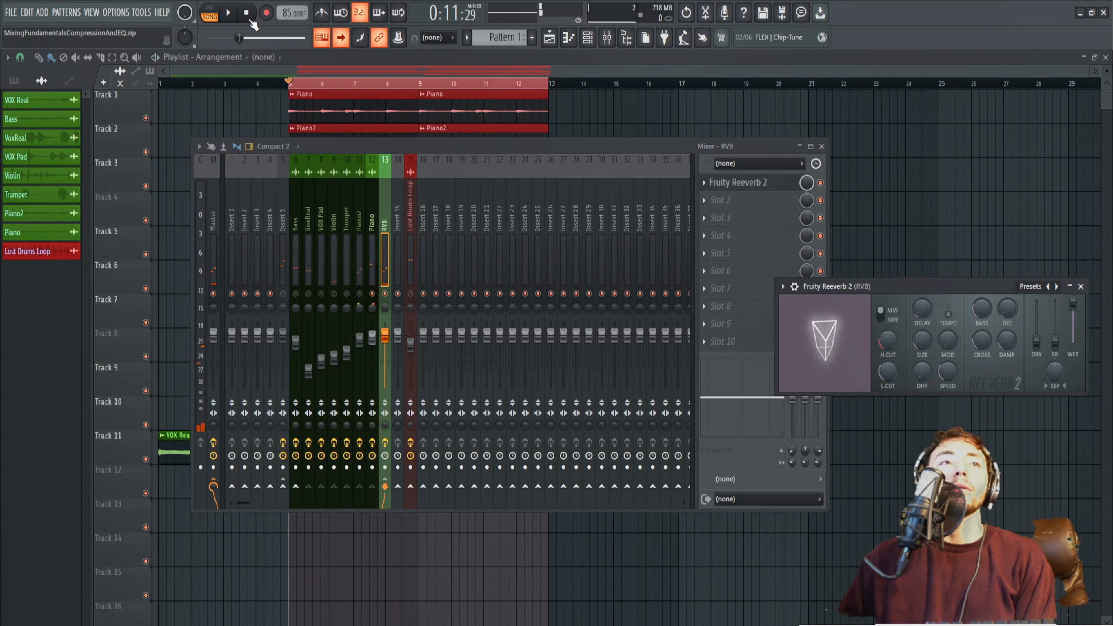
Set the reverb's mod depth to 64% and mod speed to 57%.
{"action": "left_click_drag", "start_coordinate": [811, 316], "coordinate": [827, 341]}
{"action": "key", "text": "space"}
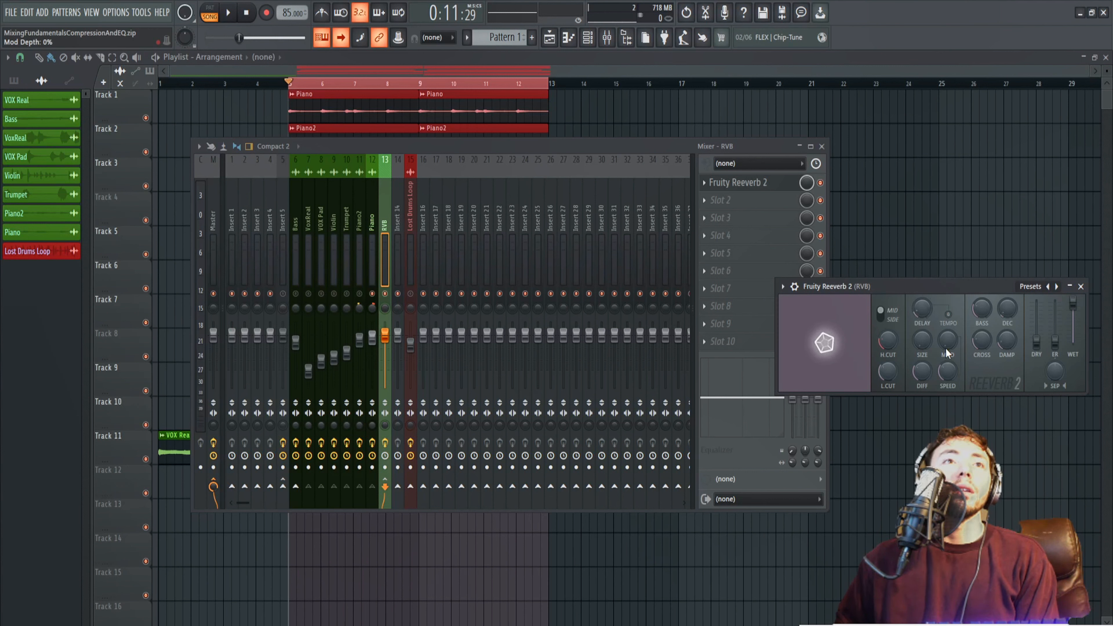
{"action": "left_click_drag", "start_coordinate": [946, 338], "coordinate": [946, 327]}
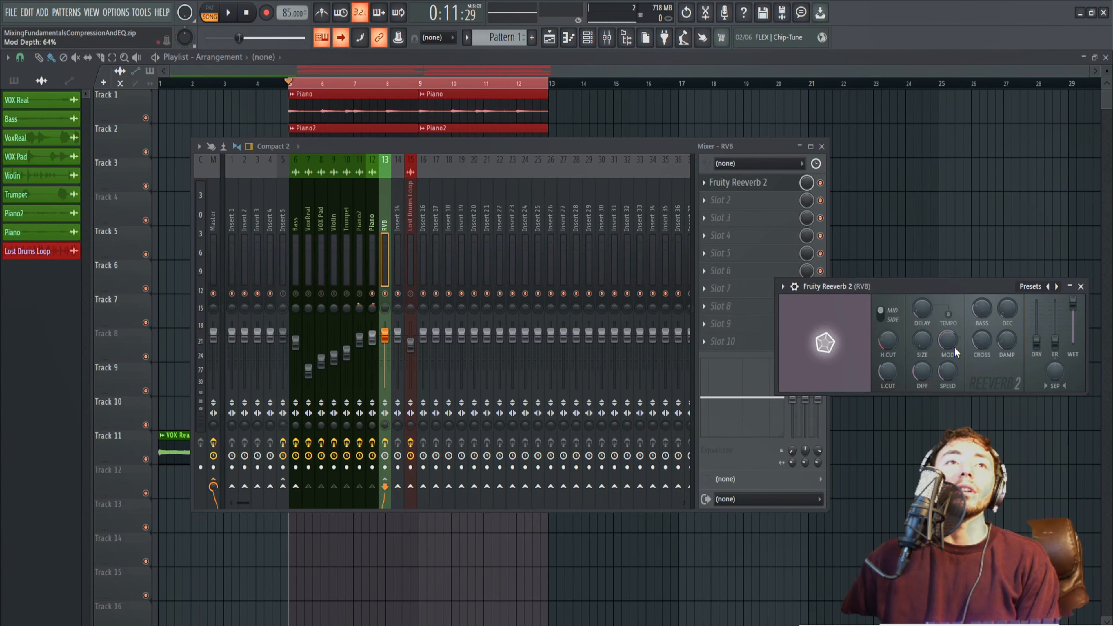
{"action": "left_click_drag", "start_coordinate": [944, 374], "coordinate": [944, 363]}
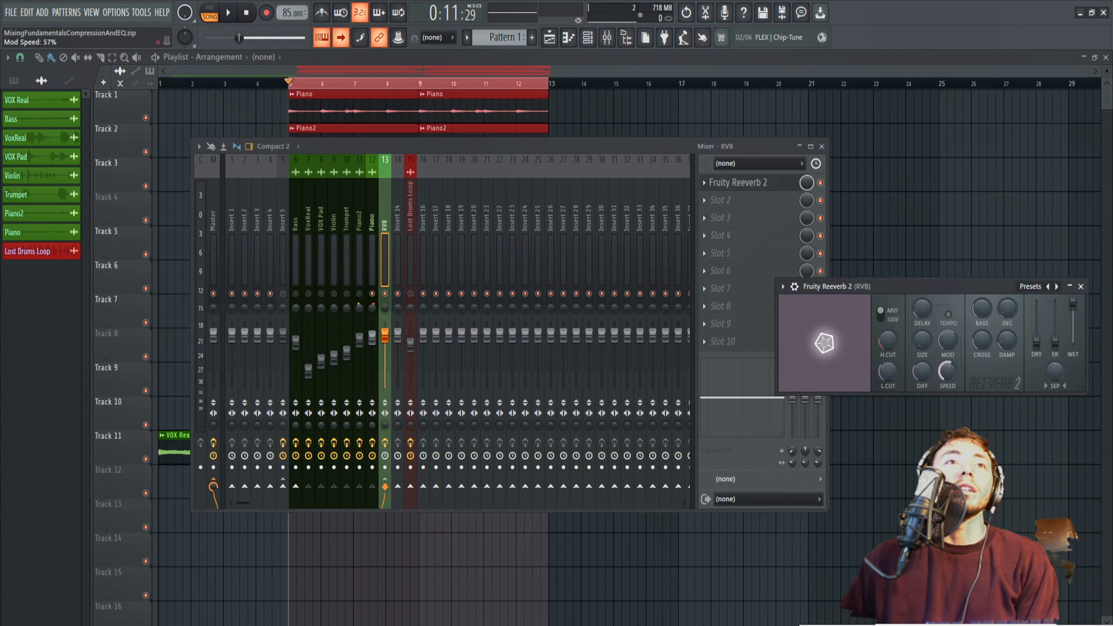
Audition the reverb's modulation during playback, reducing the mod speed and trying mod depths of 24%, 98% and 12%.
{"action": "key", "text": "space"}
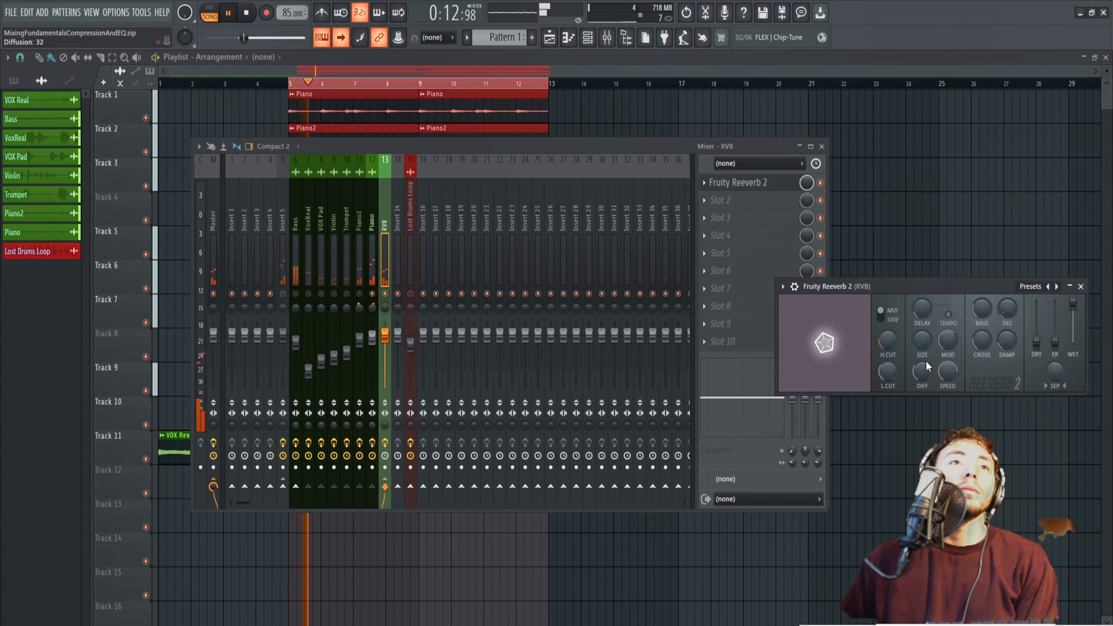
{"action": "left_click_drag", "start_coordinate": [948, 369], "coordinate": [948, 379]}
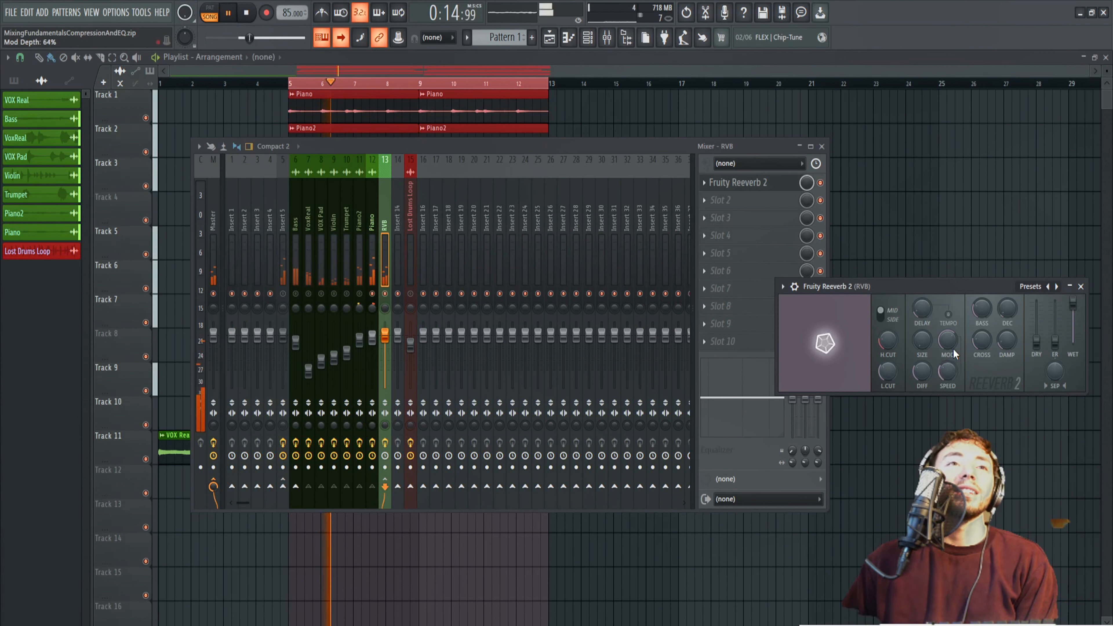
{"action": "left_click_drag", "start_coordinate": [949, 341], "coordinate": [949, 348]}
{"action": "scroll", "coordinate": [953, 342], "scroll_direction": "down", "scroll_amount": 5}
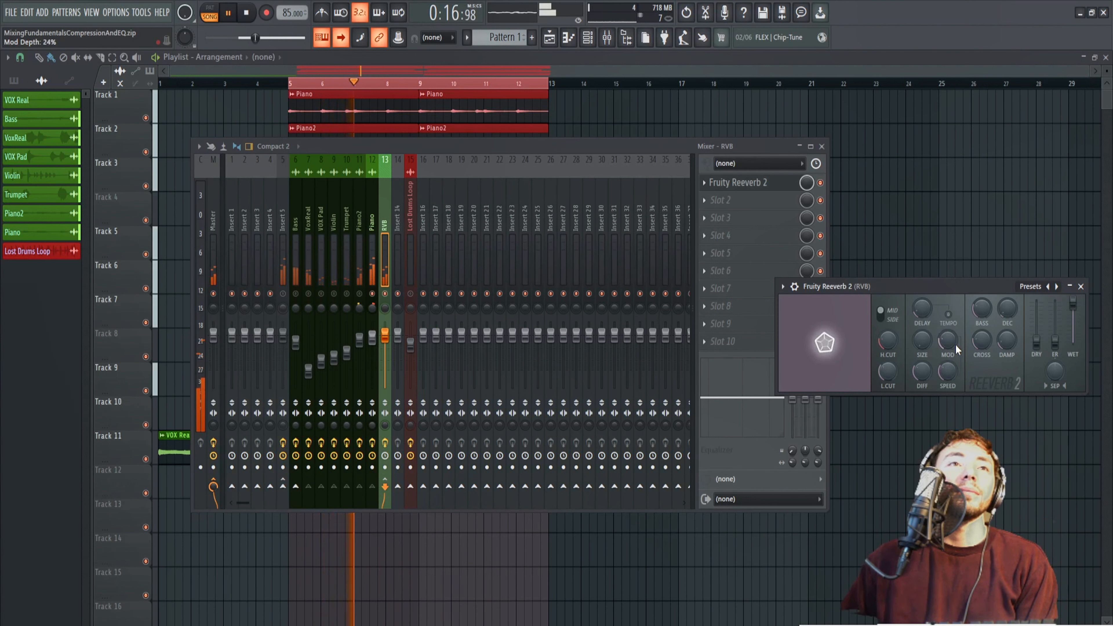
{"action": "left_click_drag", "start_coordinate": [947, 339], "coordinate": [948, 307]}
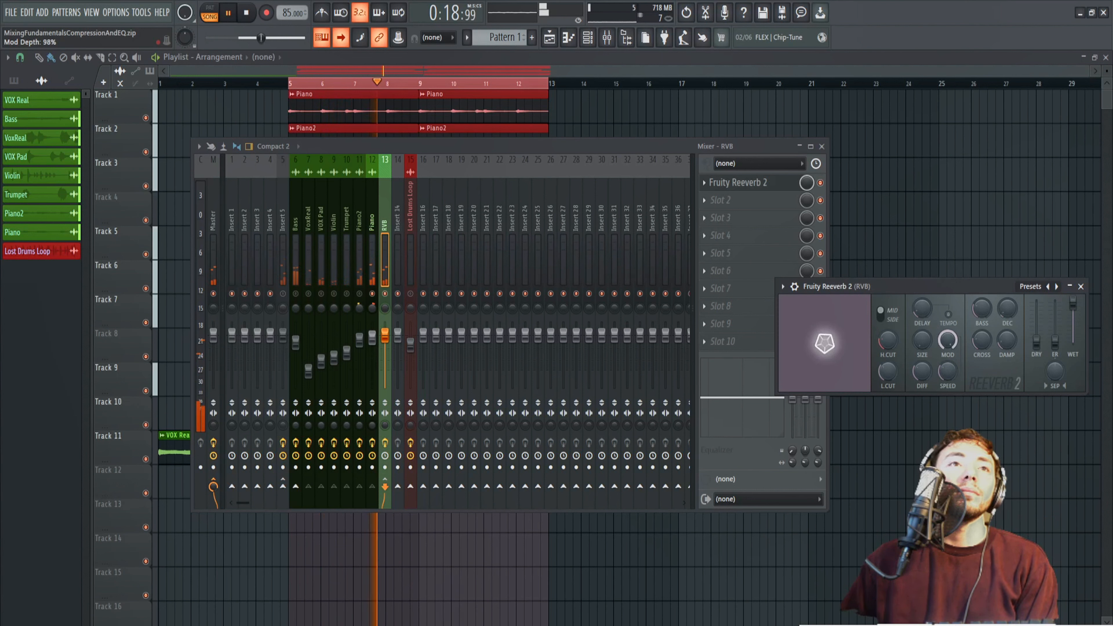
{"action": "mouse_move", "coordinate": [947, 370]}
{"action": "left_mouse_down"}
{"action": "mouse_move", "coordinate": [947, 346]}
{"action": "mouse_move", "coordinate": [947, 382]}
{"action": "left_mouse_up"}
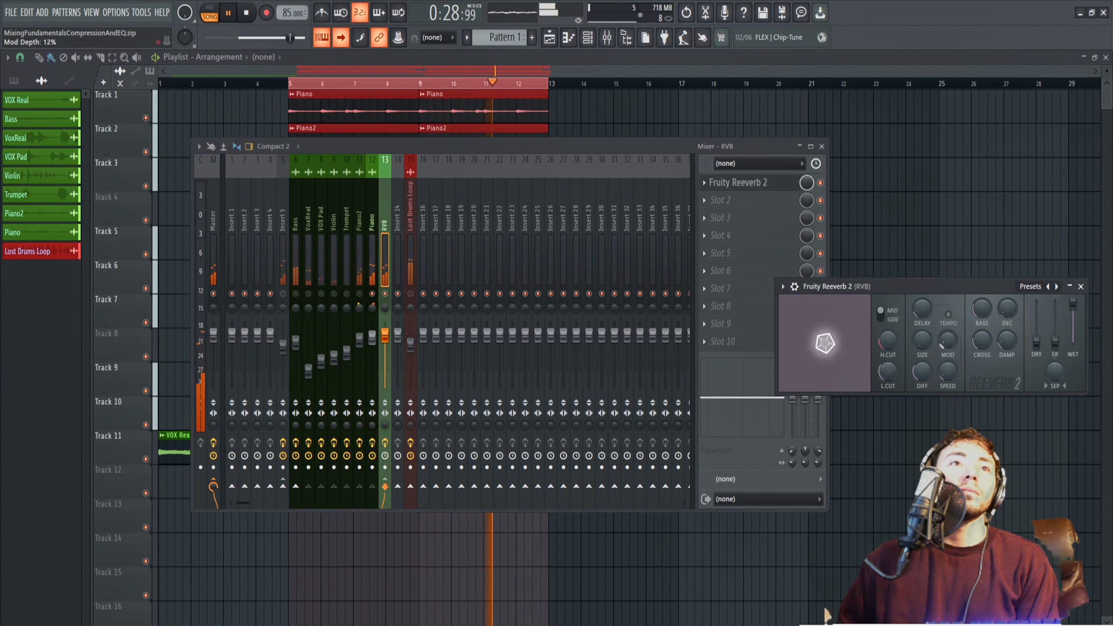
{"action": "key", "text": "space"}
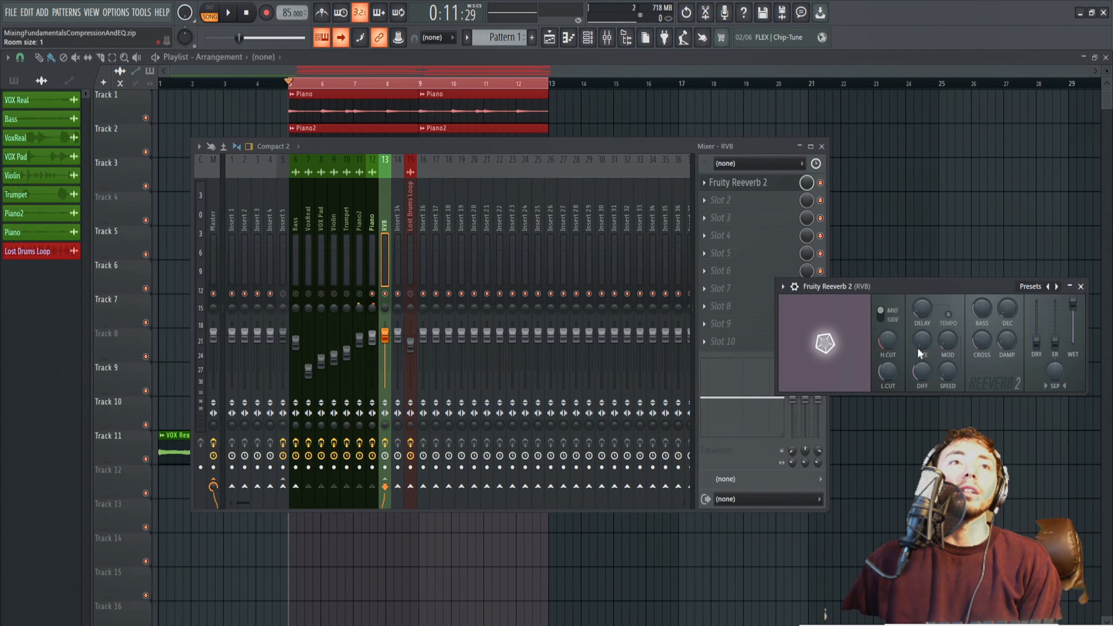
Enlarge the room and audition a longer tail by raising high damping, crossover to 2000 Hz and decay time to 20.0 sec.
{"action": "left_click_drag", "start_coordinate": [917, 347], "coordinate": [919, 327]}
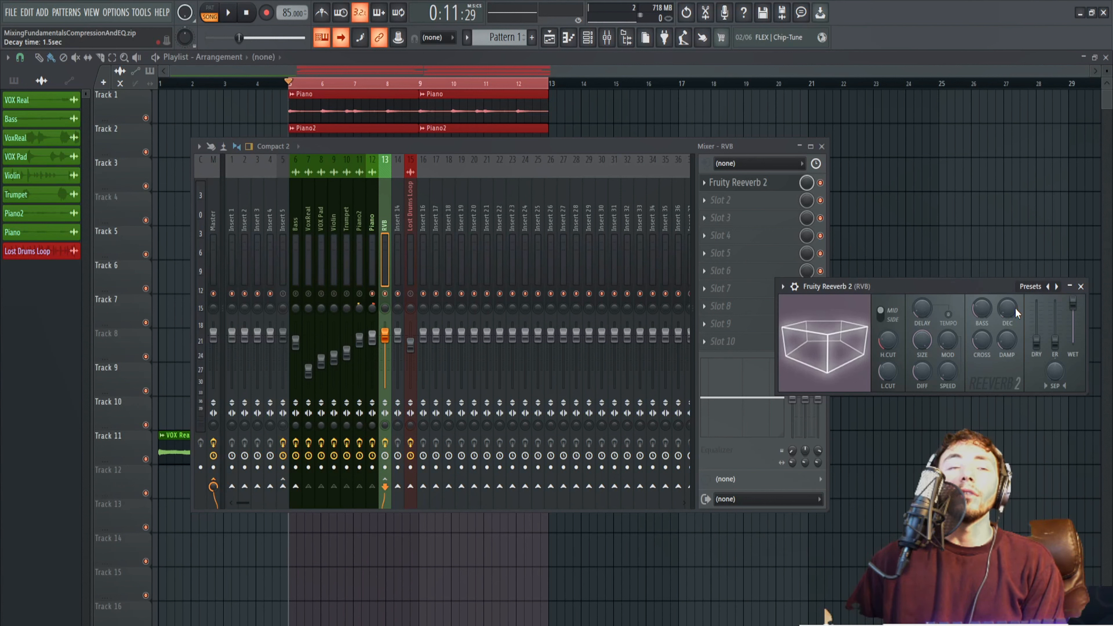
{"action": "left_click", "coordinate": [228, 12]}
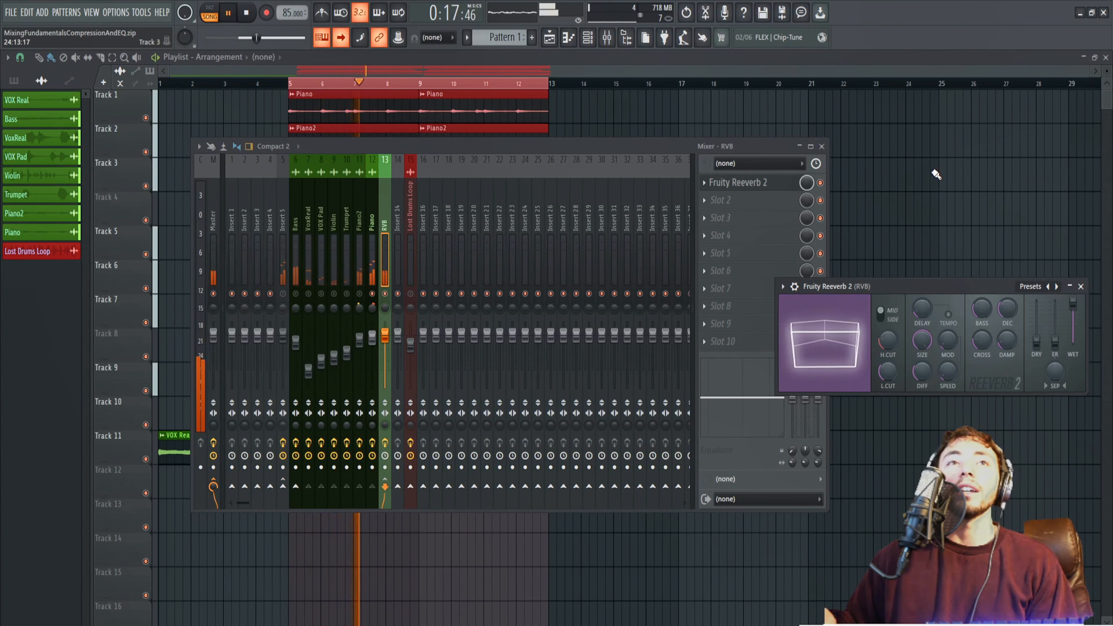
{"action": "left_click_drag", "start_coordinate": [1005, 341], "coordinate": [1005, 307]}
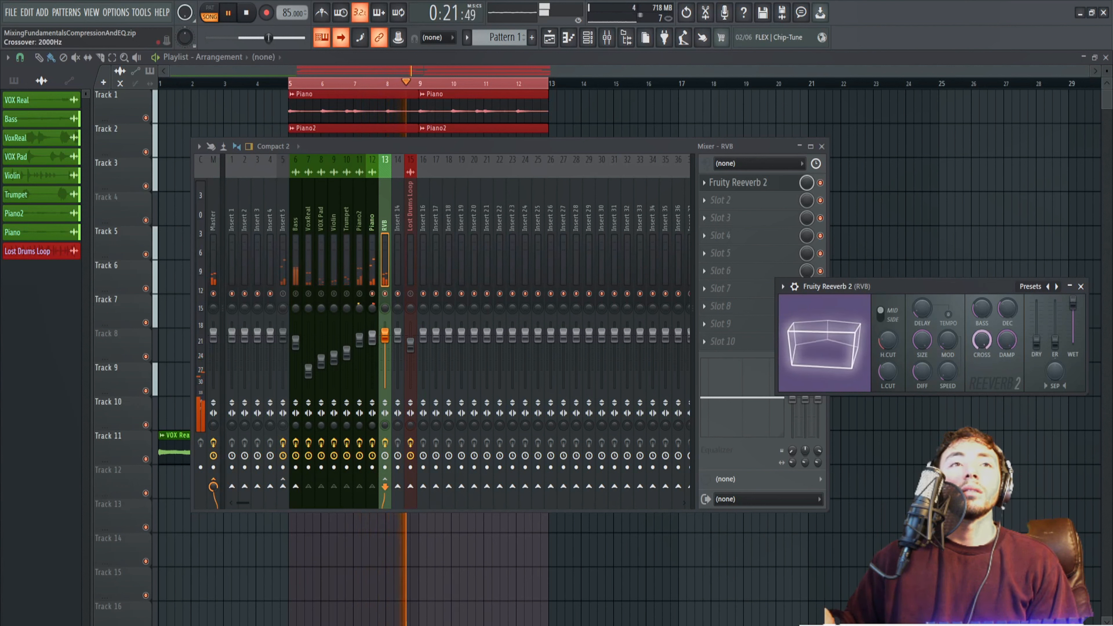
{"action": "left_click_drag", "start_coordinate": [1011, 309], "coordinate": [1011, 272]}
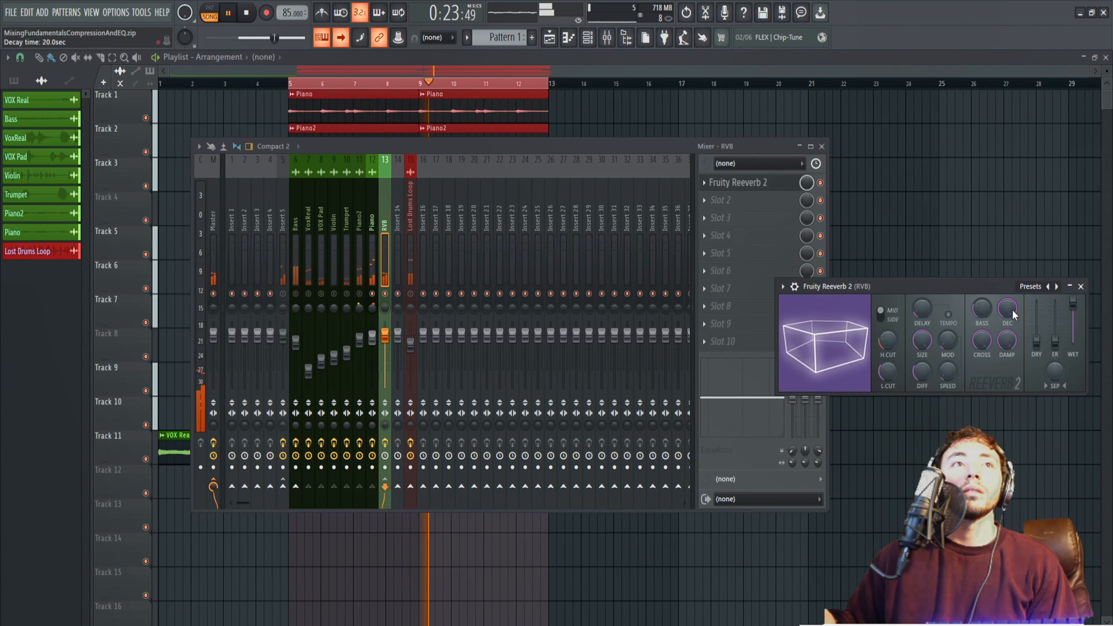
{"action": "left_click", "coordinate": [246, 13]}
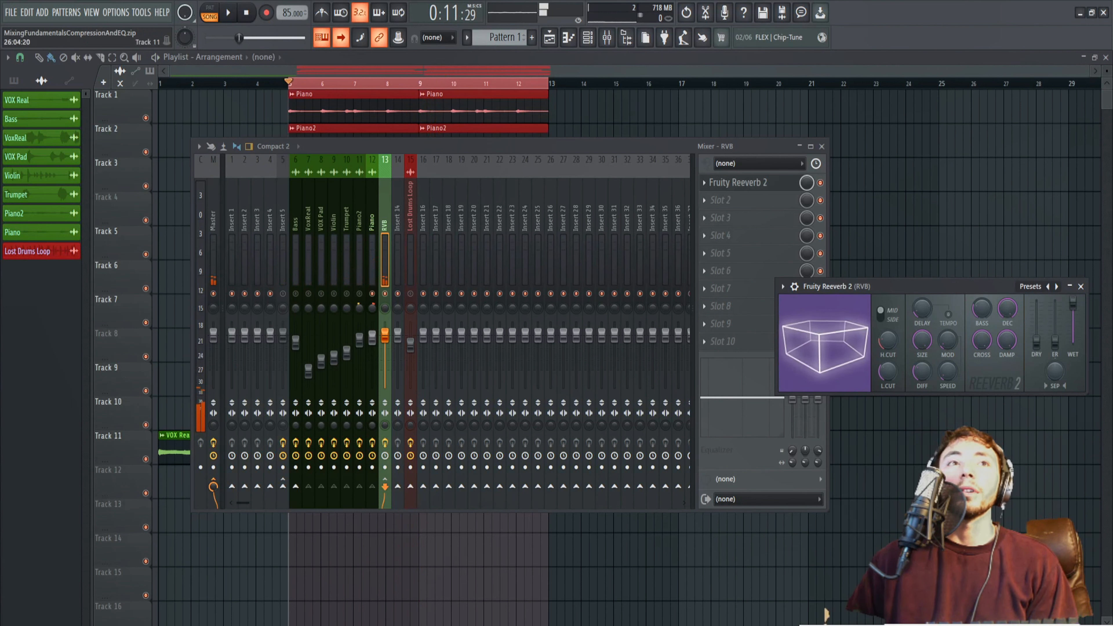
Lower the reverb's high damping to 11.7 kHz and adjust its crossover while auditioning the loop.
{"action": "left_click_drag", "start_coordinate": [1007, 340], "coordinate": [1007, 348]}
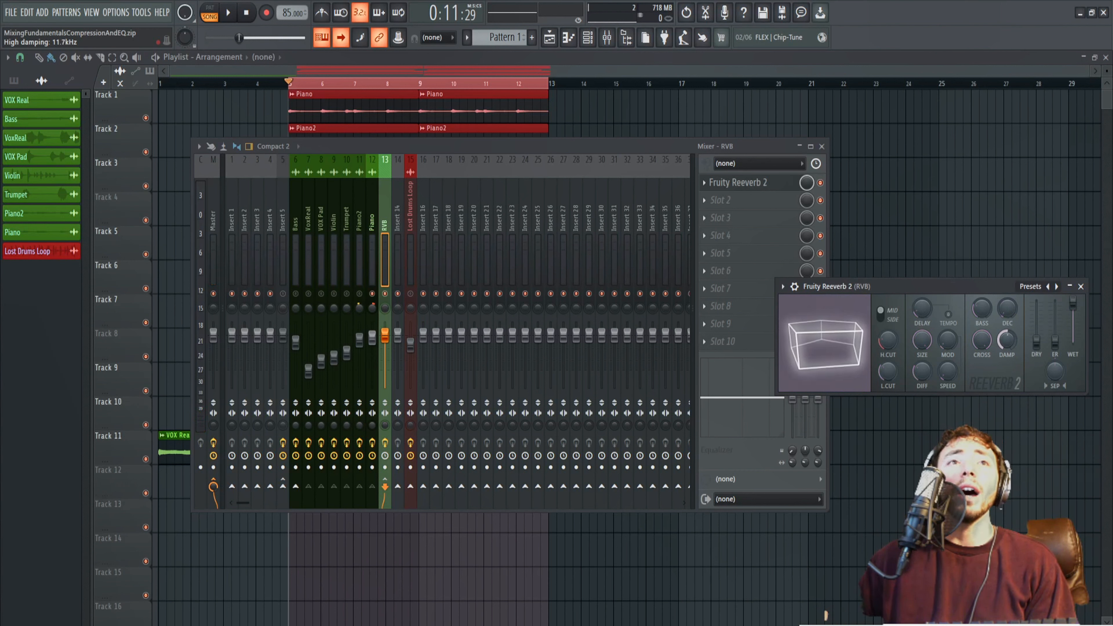
{"action": "key", "text": "space"}
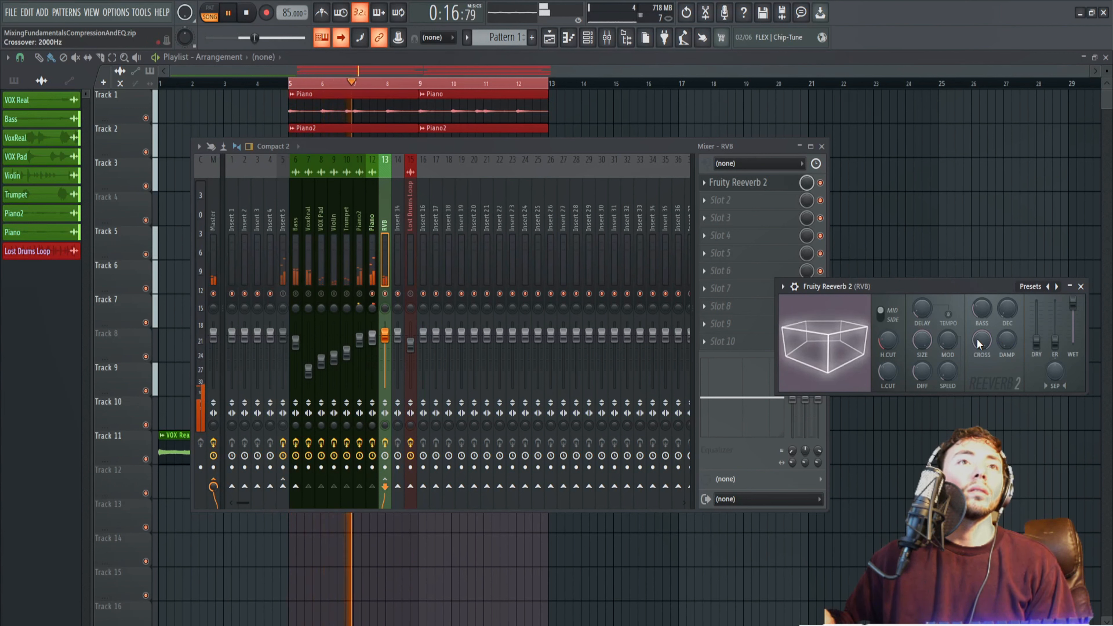
{"action": "left_click_drag", "start_coordinate": [976, 338], "coordinate": [975, 333]}
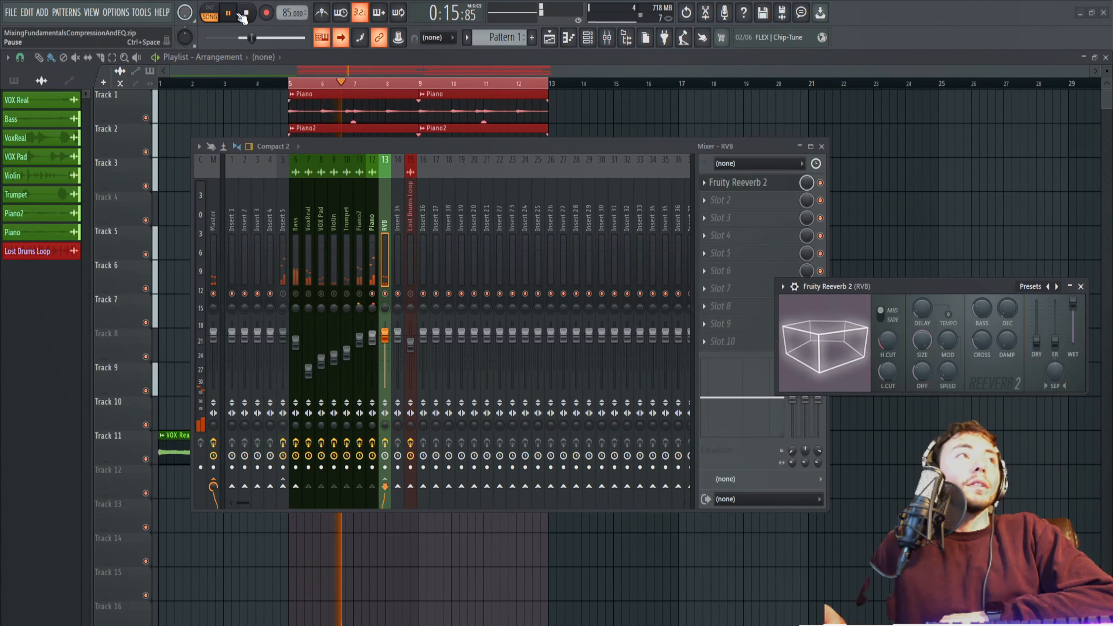
{"action": "left_click", "coordinate": [244, 15]}
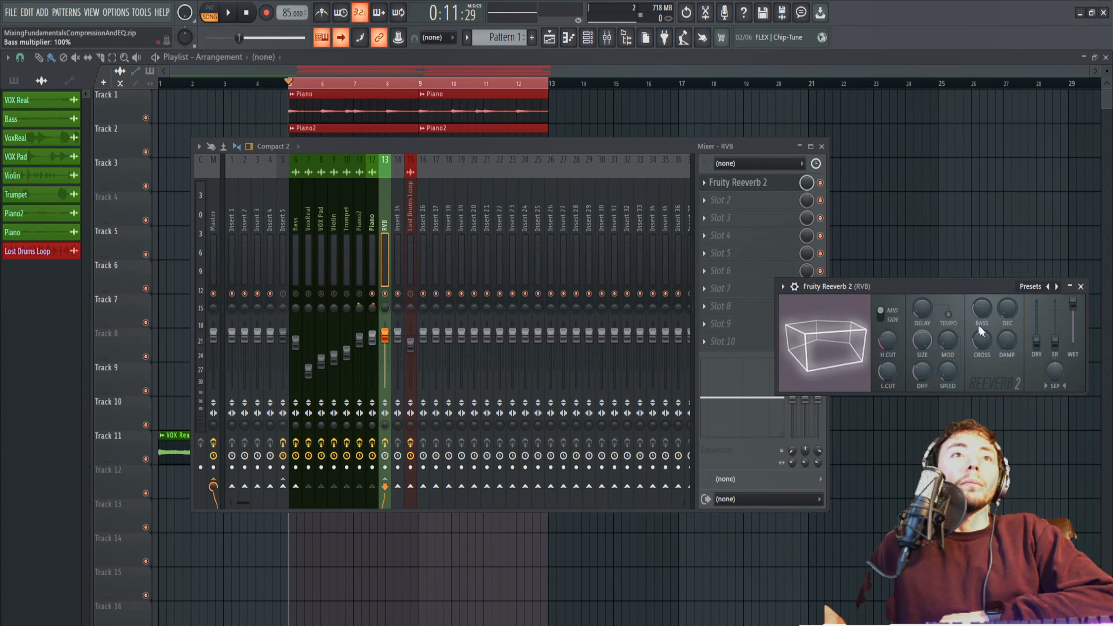
{"action": "right_click", "coordinate": [986, 342]}
{"action": "left_click", "coordinate": [1022, 352]}
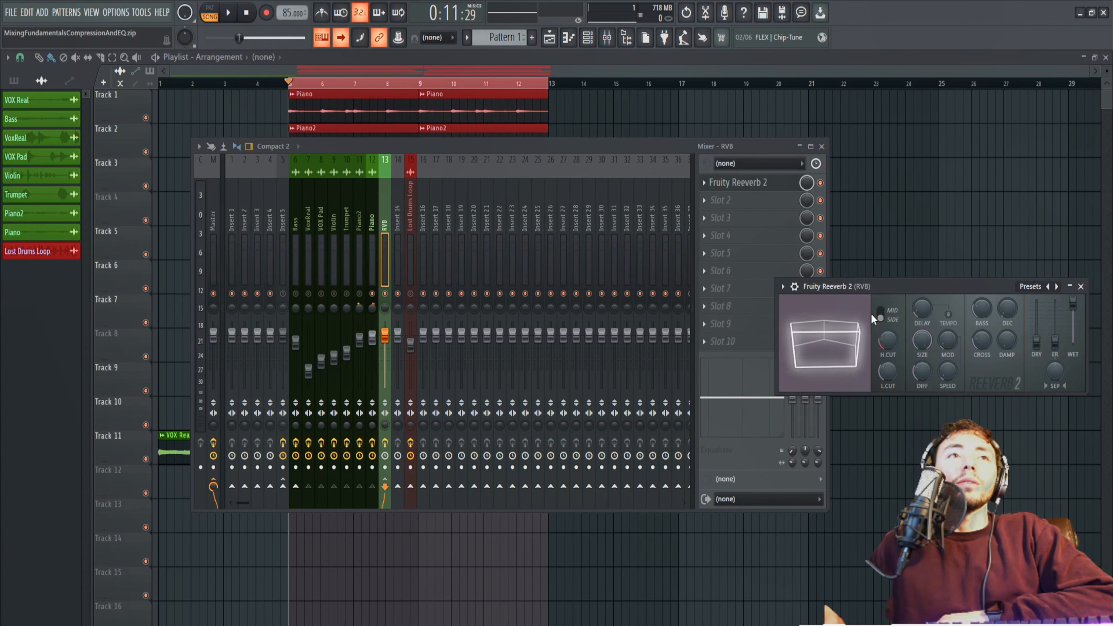
Audition the reverb's mid and side input modes during playback and leave it on mid.
{"action": "left_click", "coordinate": [237, 13]}
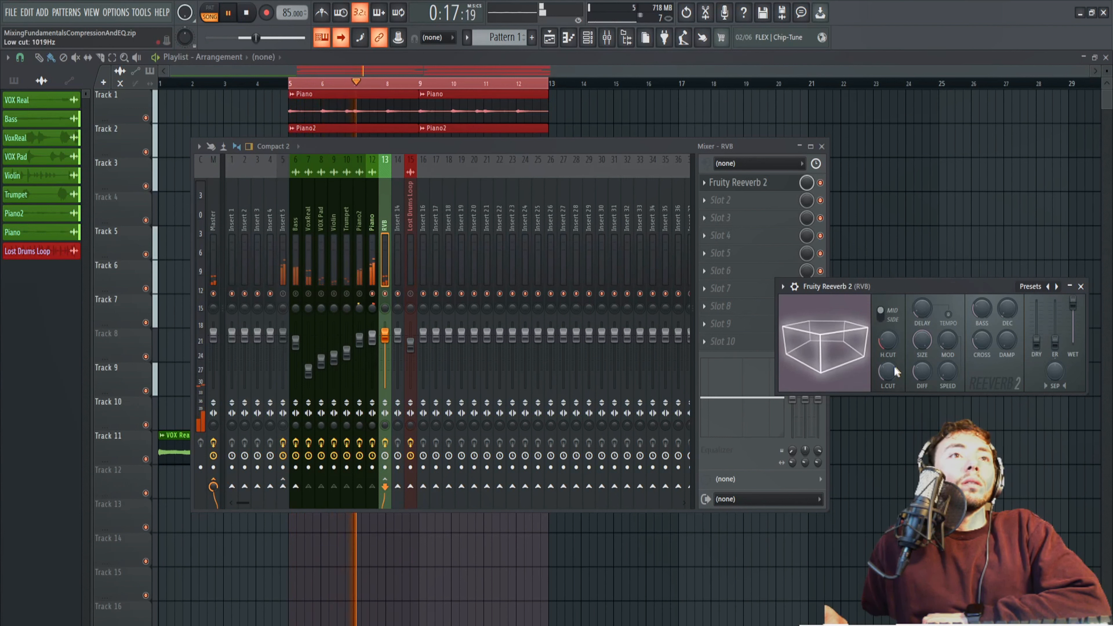
{"action": "left_click", "coordinate": [881, 312]}
{"action": "left_click", "coordinate": [247, 13]}
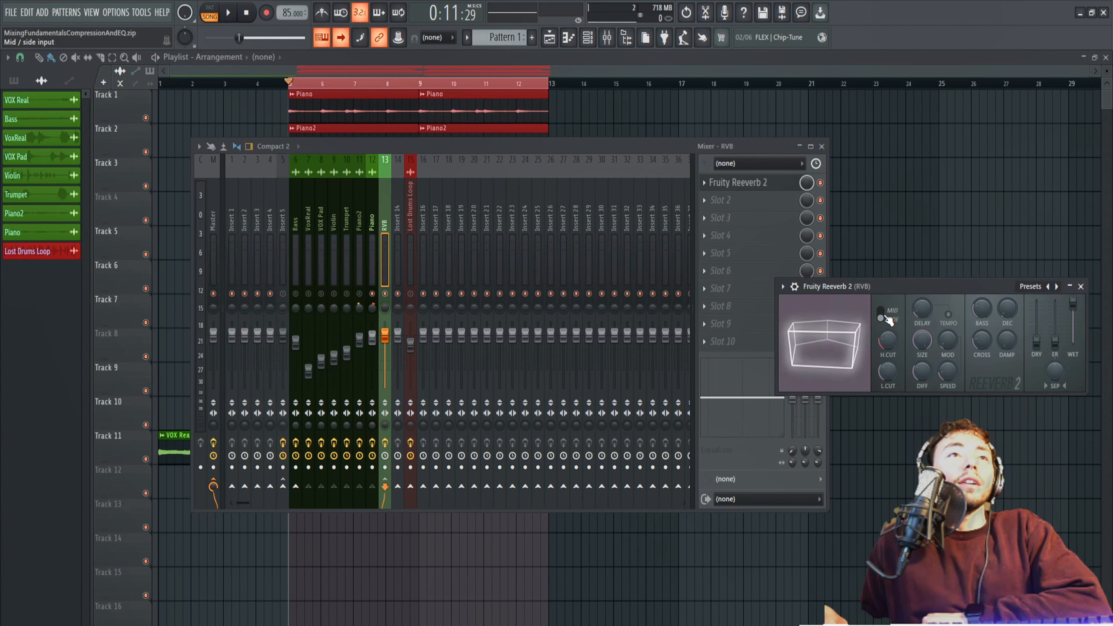
{"action": "left_click", "coordinate": [884, 316]}
Set the reverb's stereo separation to 100% merged, audition it, and bring it back from fully merged during playback.
{"action": "left_click_drag", "start_coordinate": [1055, 372], "coordinate": [1055, 395]}
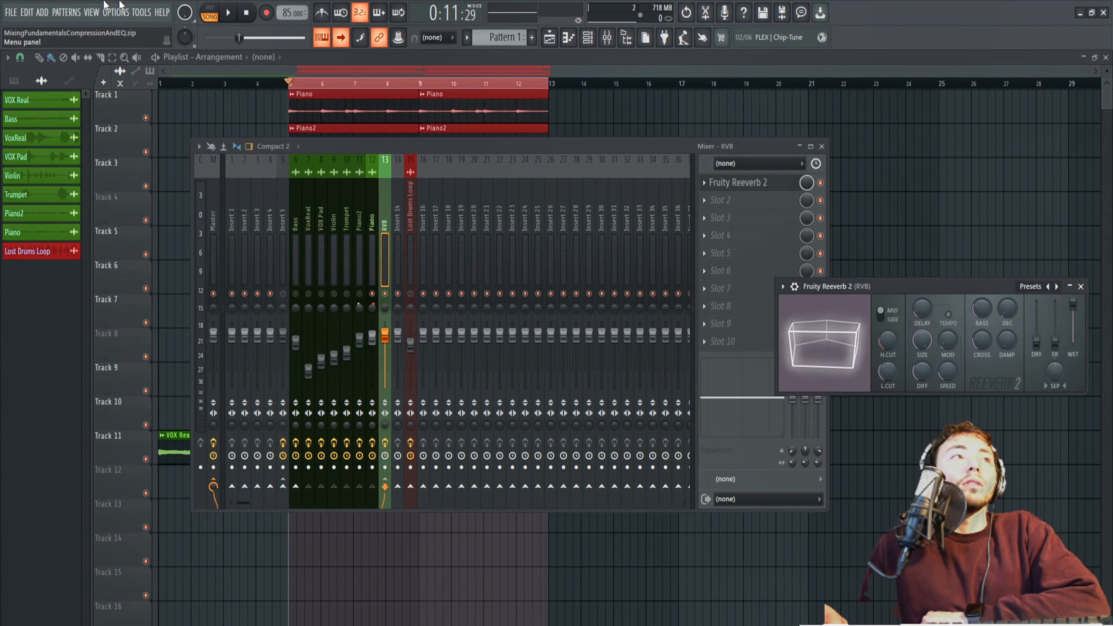
{"action": "key", "text": "space"}
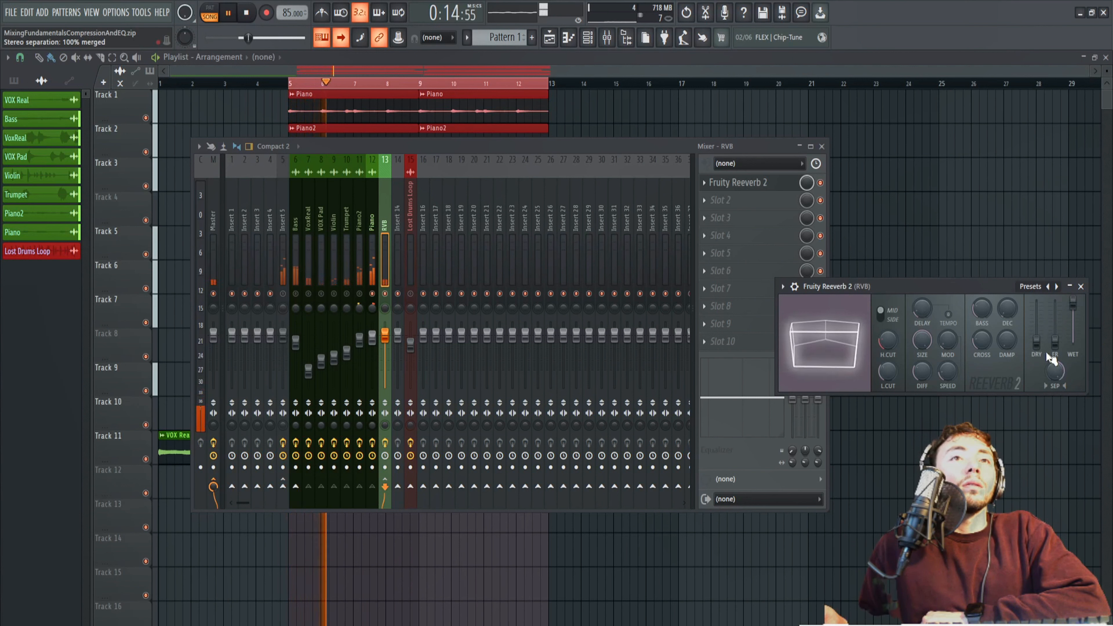
{"action": "left_click_drag", "start_coordinate": [1056, 381], "coordinate": [1057, 371]}
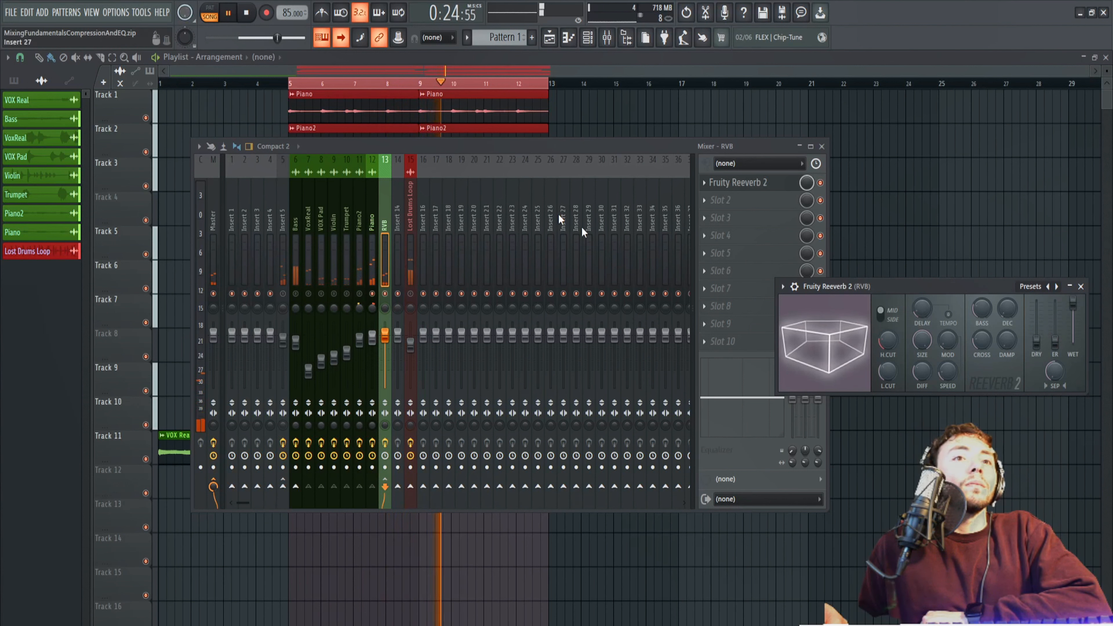
Stop playback, select the empty Insert 14 mixer track and look through the effects available for its first slot.
{"action": "left_click", "coordinate": [248, 12]}
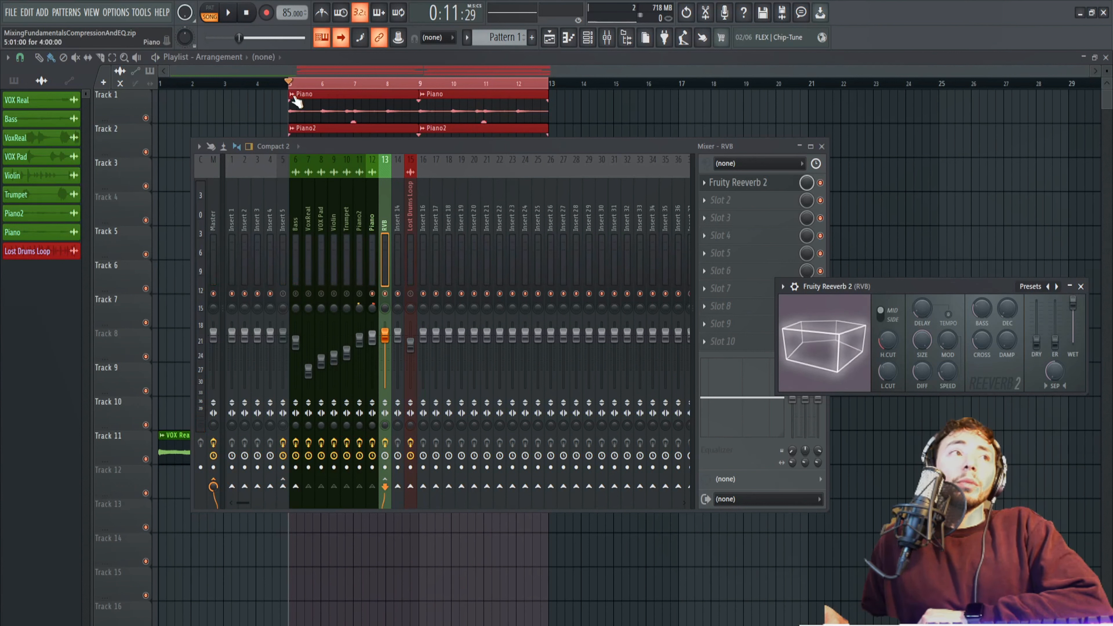
{"action": "left_click", "coordinate": [305, 207]}
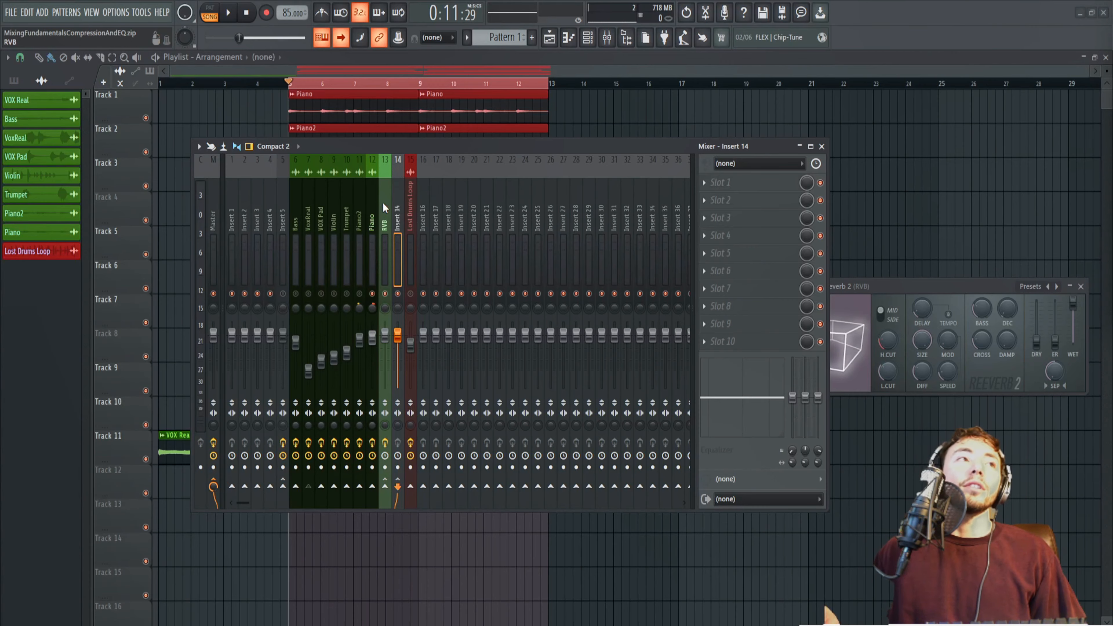
{"action": "left_click", "coordinate": [715, 182]}
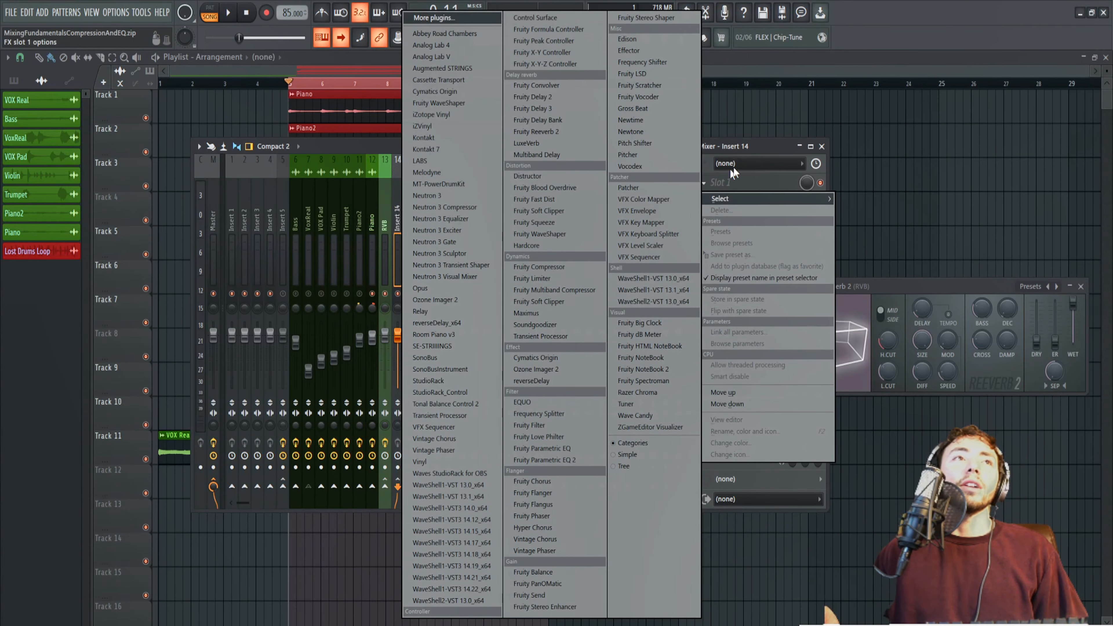
{"action": "left_click", "coordinate": [764, 148]}
{"action": "left_click", "coordinate": [705, 181]}
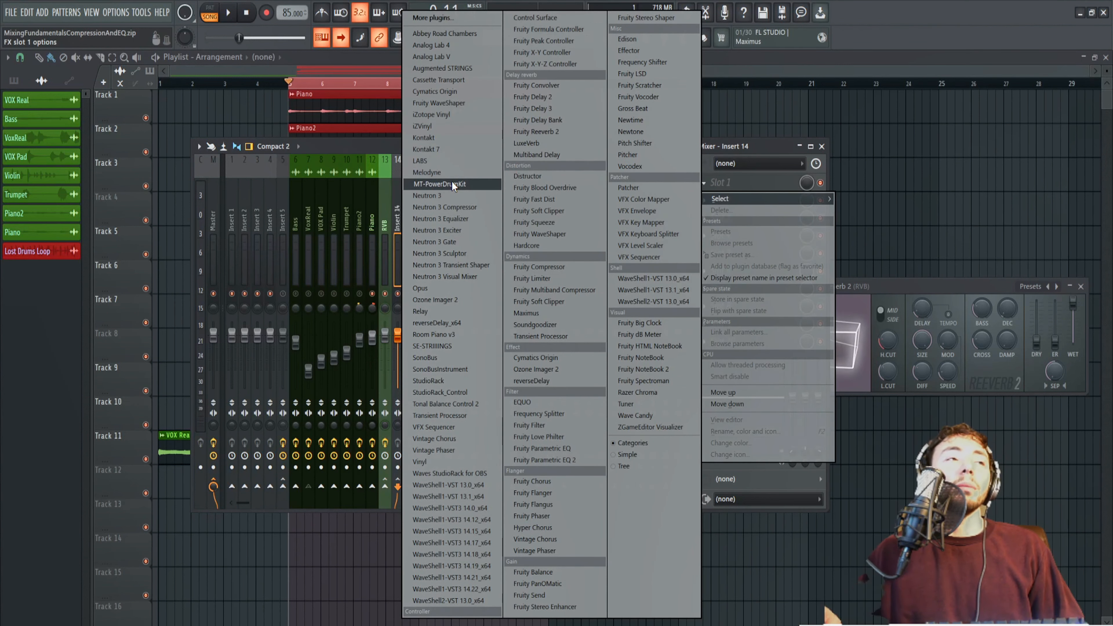
{"action": "left_click", "coordinate": [741, 136]}
Select the mixer tracks VoxReal through Piano and route them to both Insert 14 and Insert 5.
{"action": "left_click", "coordinate": [308, 205]}
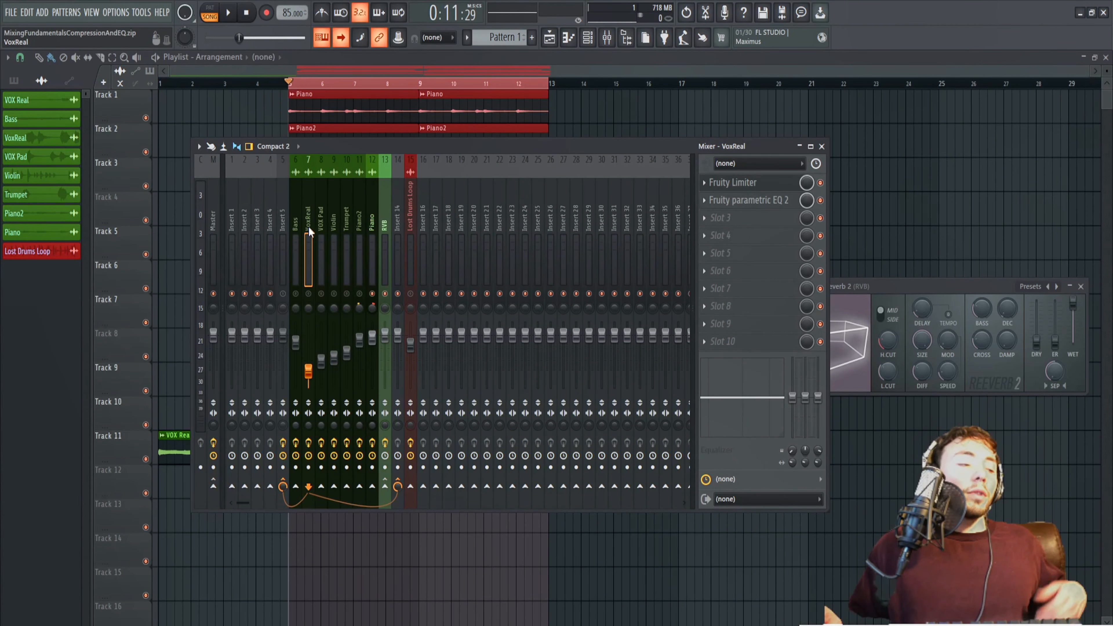
{"action": "left_click_drag", "start_coordinate": [308, 228], "coordinate": [371, 219]}
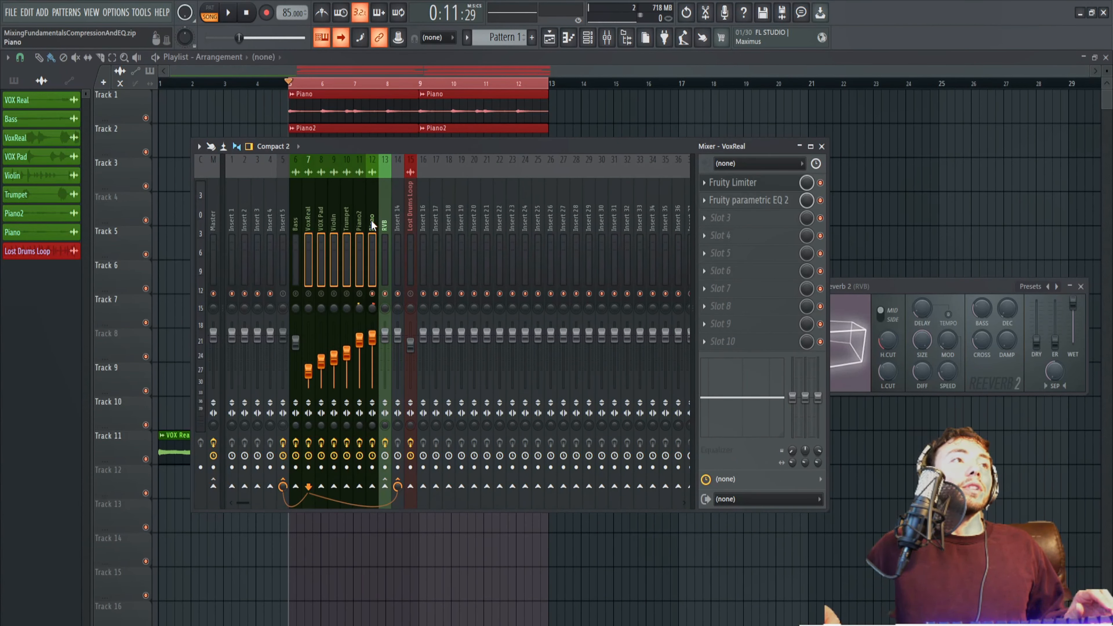
{"action": "right_click", "coordinate": [398, 483]}
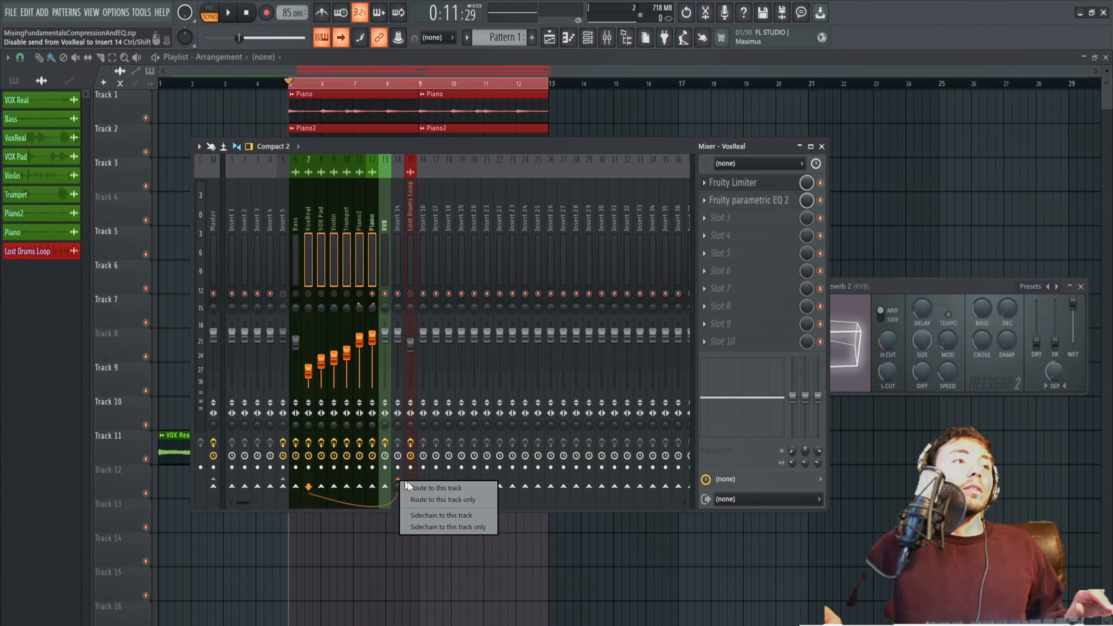
{"action": "left_click", "coordinate": [424, 488]}
{"action": "left_click", "coordinate": [282, 480]}
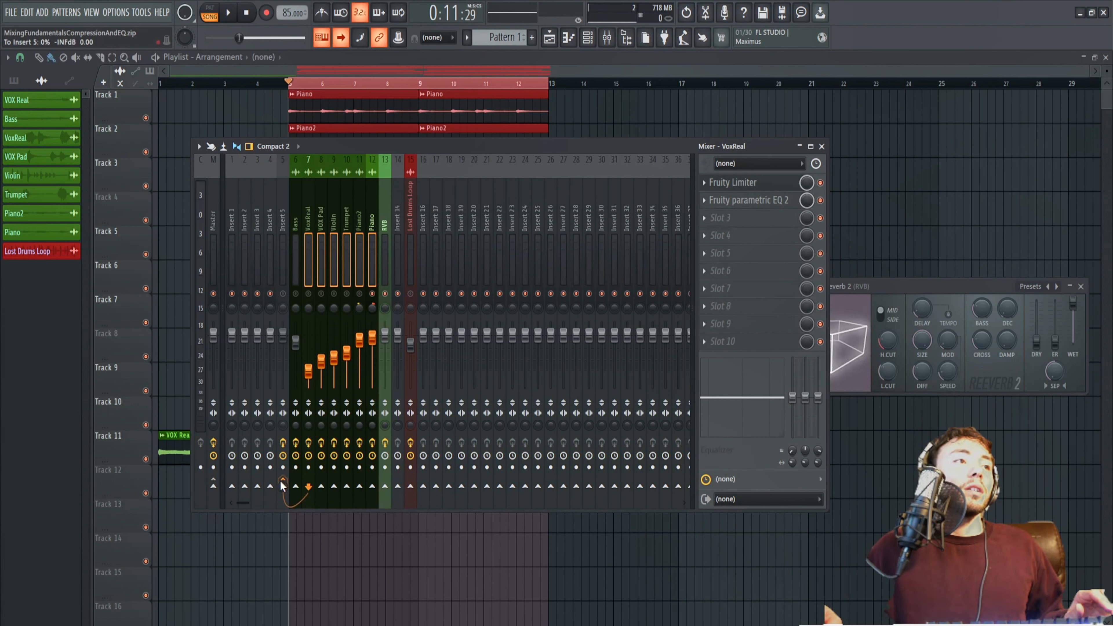
{"action": "right_click", "coordinate": [284, 479]}
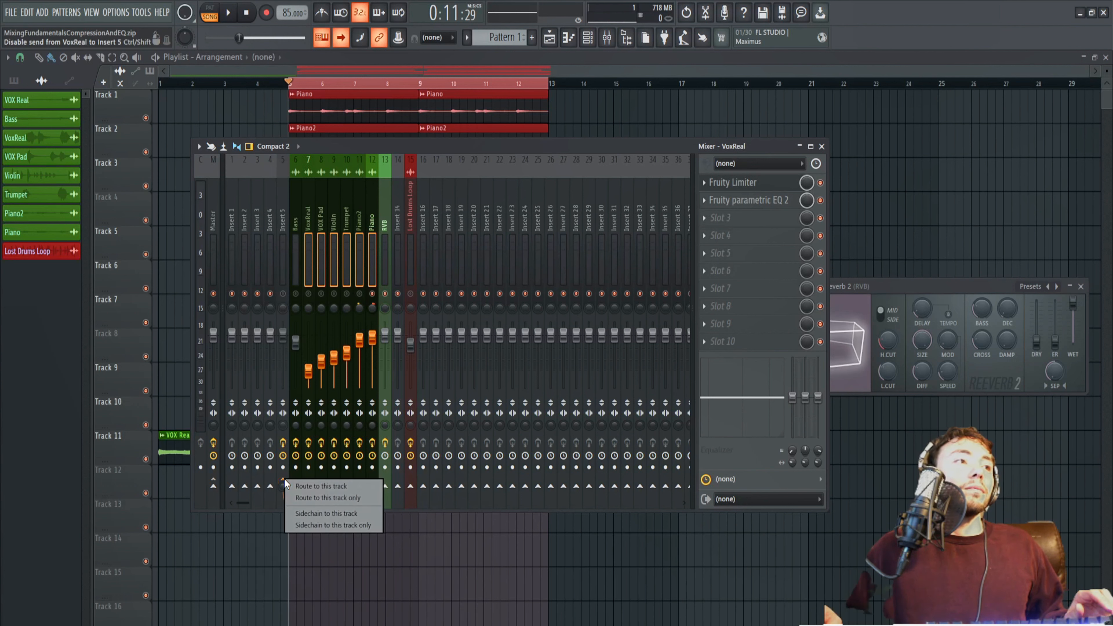
{"action": "left_click", "coordinate": [303, 487]}
Rename the Insert 14 mixer track "dly".
{"action": "left_click", "coordinate": [393, 214]}
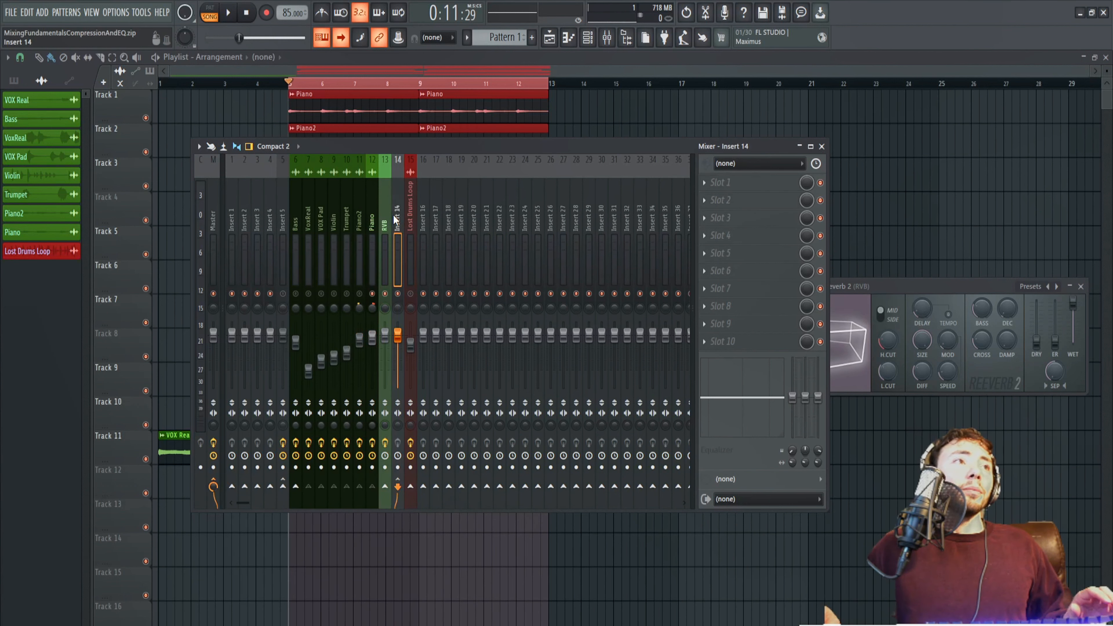
{"action": "right_click", "coordinate": [399, 204]}
{"action": "left_click", "coordinate": [424, 173]}
{"action": "type", "text": "dly"}
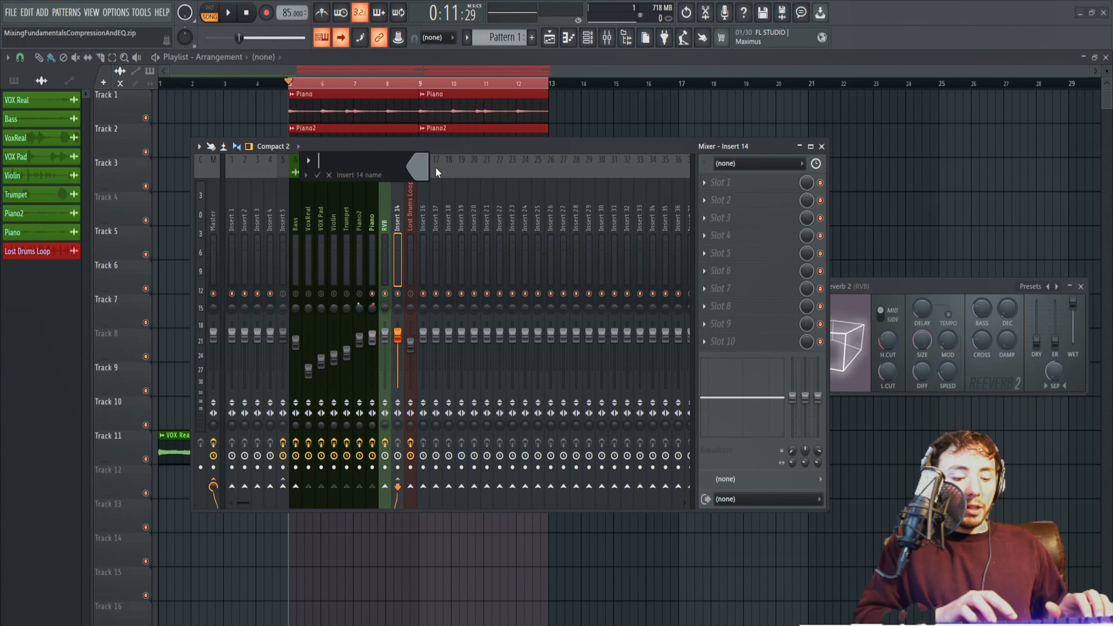
{"action": "key", "text": "Return"}
Give the dly mixer track a light green colour.
{"action": "right_click", "coordinate": [397, 212]}
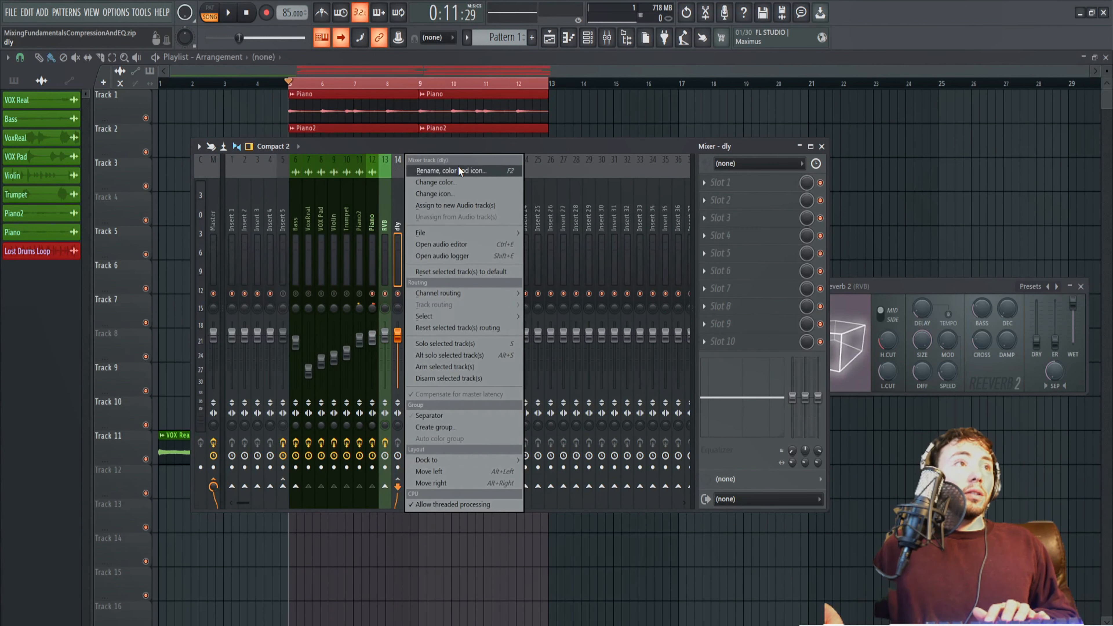
{"action": "left_click", "coordinate": [458, 165]}
{"action": "left_click", "coordinate": [448, 160]}
{"action": "left_click", "coordinate": [577, 268]}
{"action": "key", "text": "Return"}
{"action": "key", "text": "Return"}
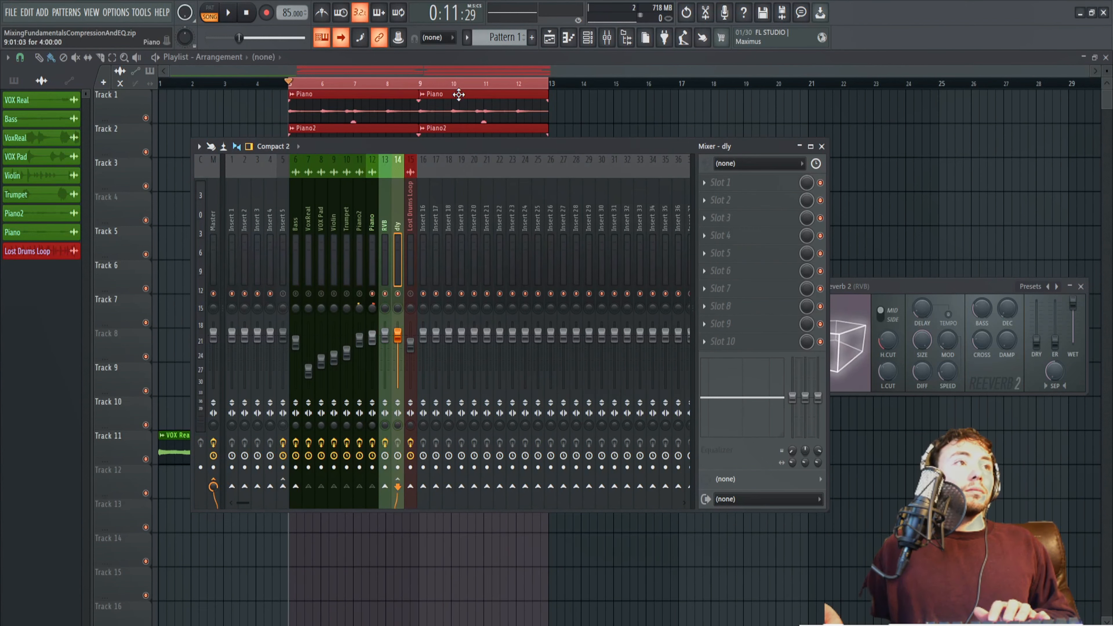
Load Fruity Delay 2 in the first effect slot of the dly track and place its window beside the mixer.
{"action": "left_click", "coordinate": [706, 185]}
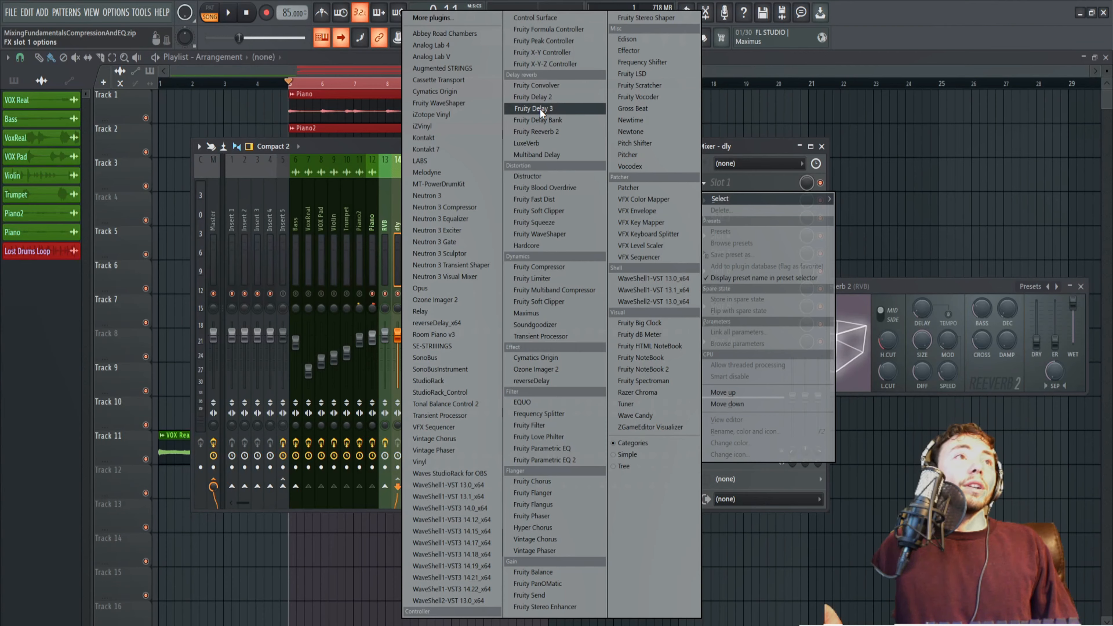
{"action": "left_click", "coordinate": [540, 98]}
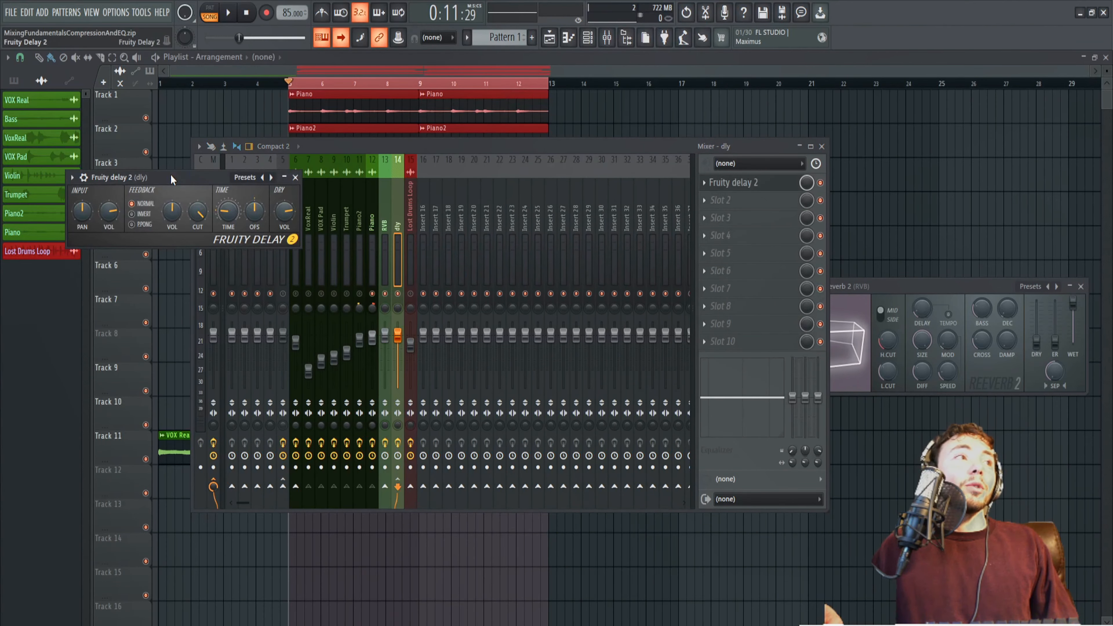
{"action": "left_click_drag", "start_coordinate": [171, 174], "coordinate": [966, 317]}
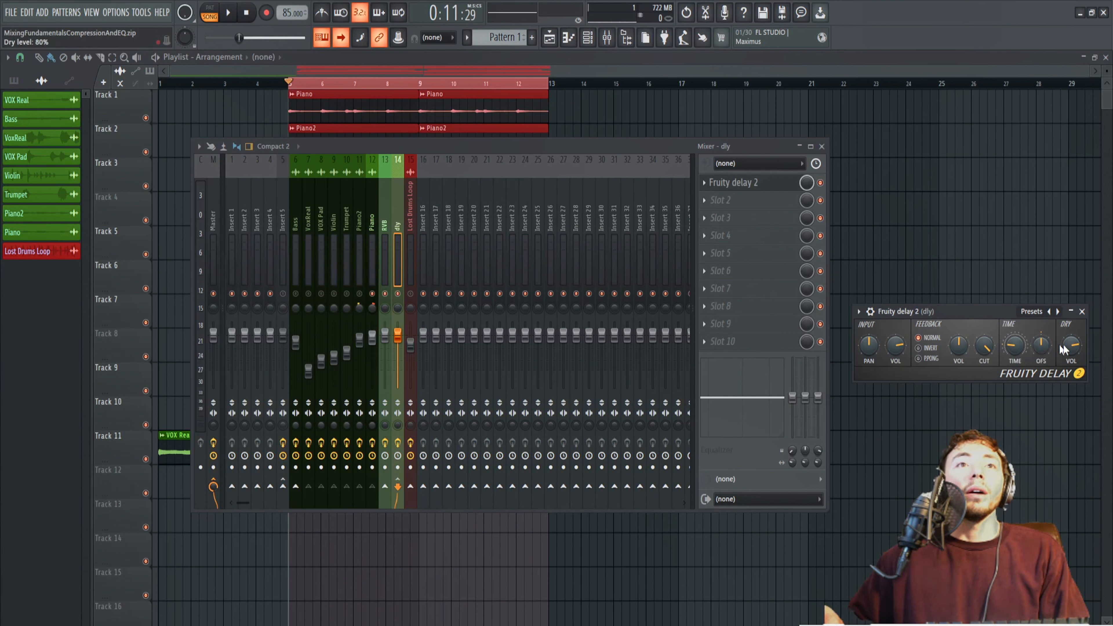
Audition the loop through Fruity Delay 2 and turn the delay's dry level all the way down.
{"action": "left_click", "coordinate": [227, 15]}
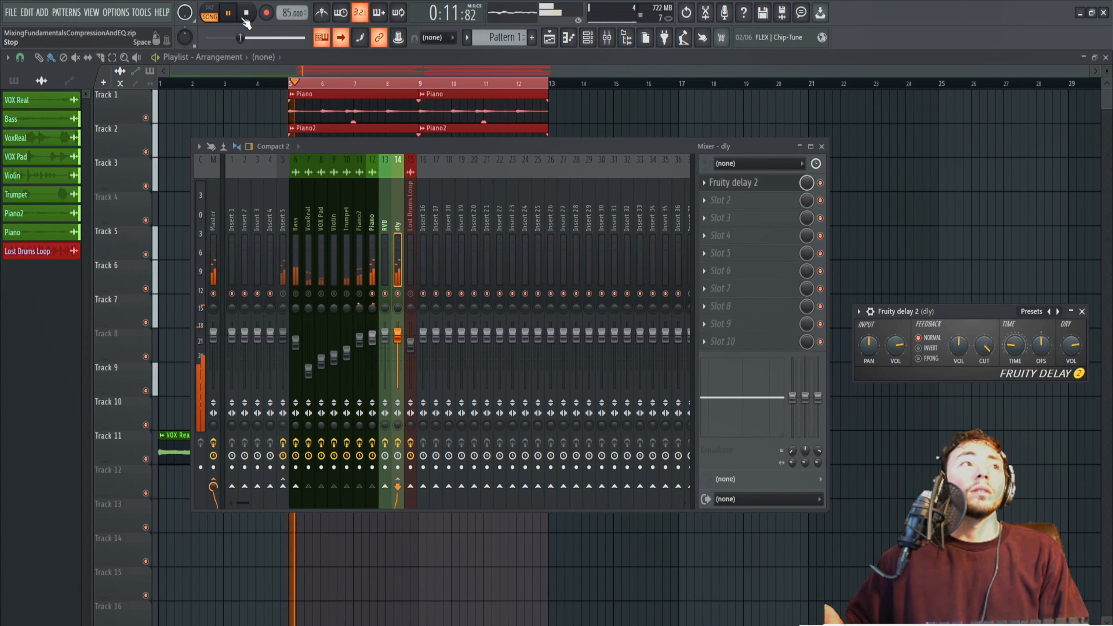
{"action": "left_click", "coordinate": [247, 13]}
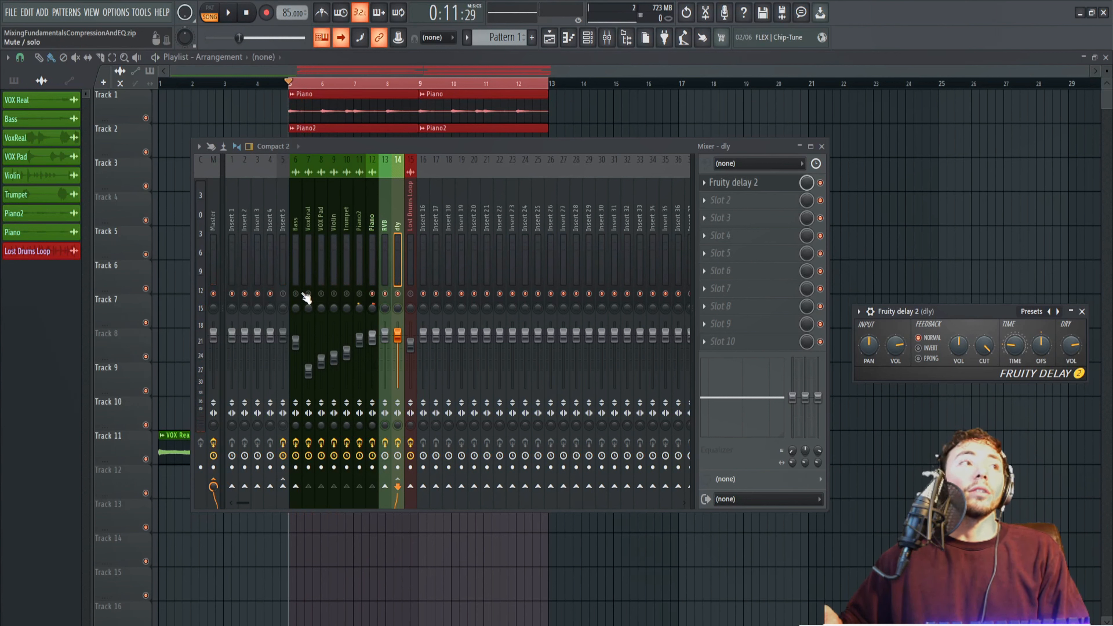
{"action": "left_click", "coordinate": [281, 203]}
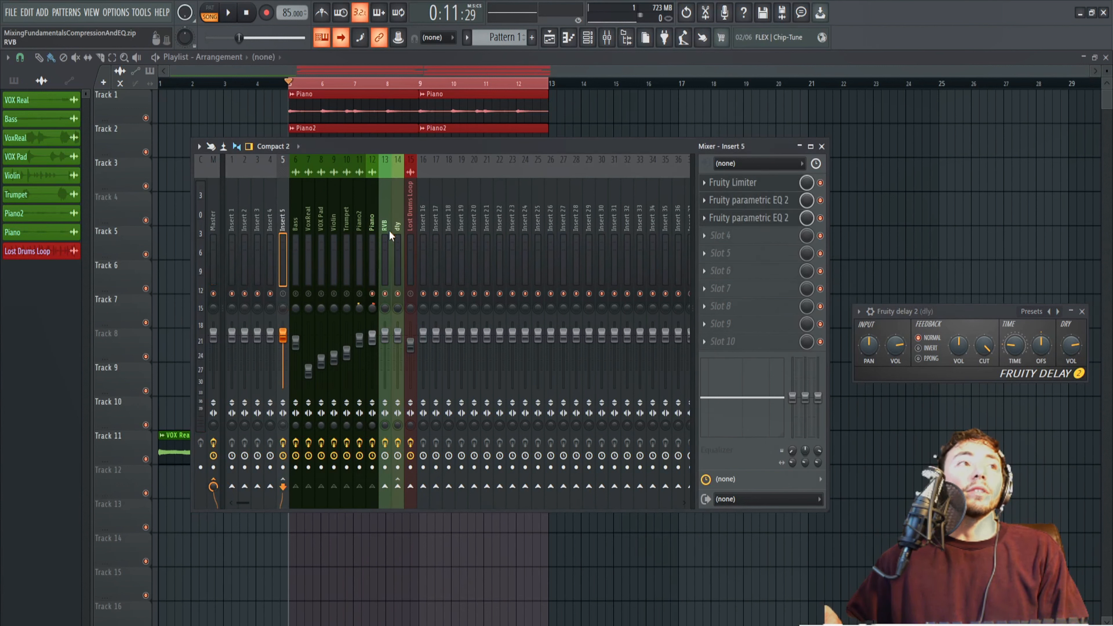
{"action": "left_click", "coordinate": [395, 237]}
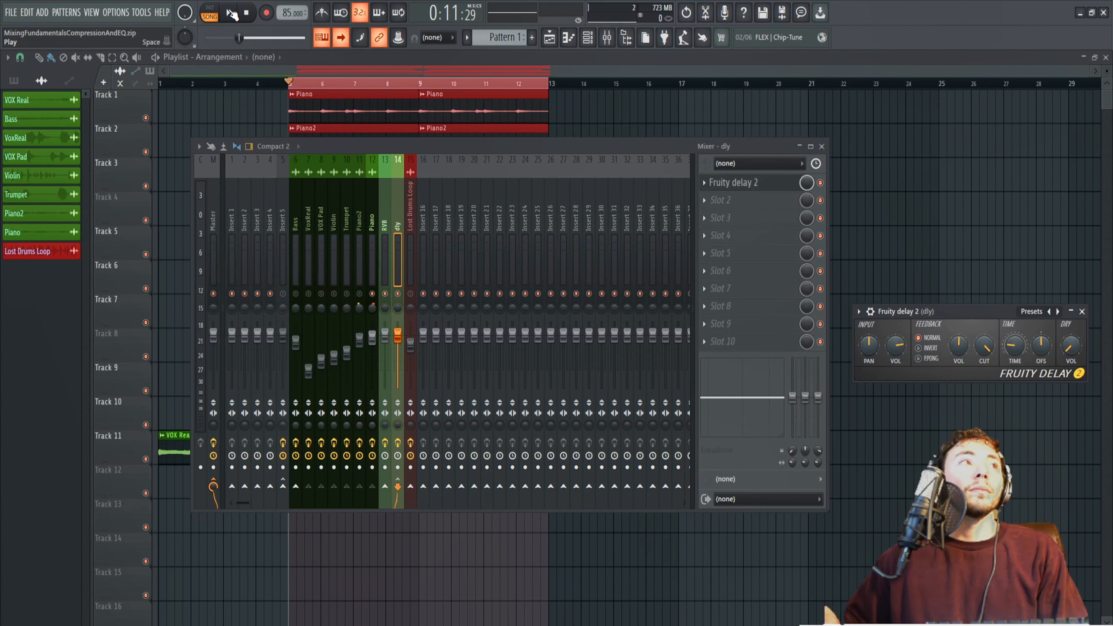
Toggle Insert 5's mute and audition the delay send together with the Insert 5 track.
{"action": "left_click", "coordinate": [230, 13]}
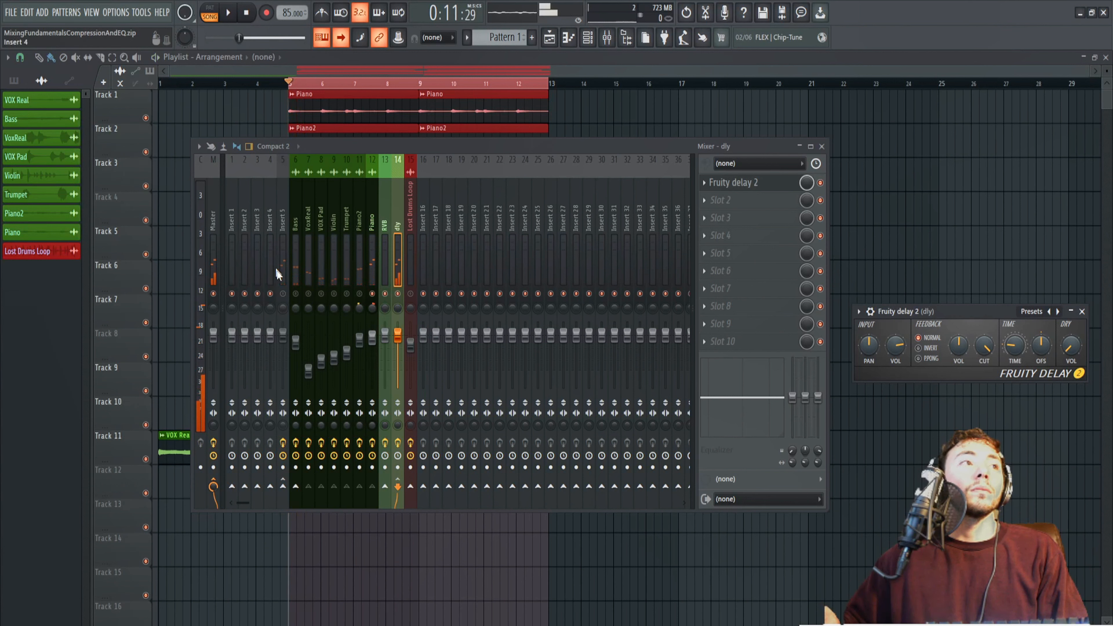
{"action": "left_click", "coordinate": [283, 293]}
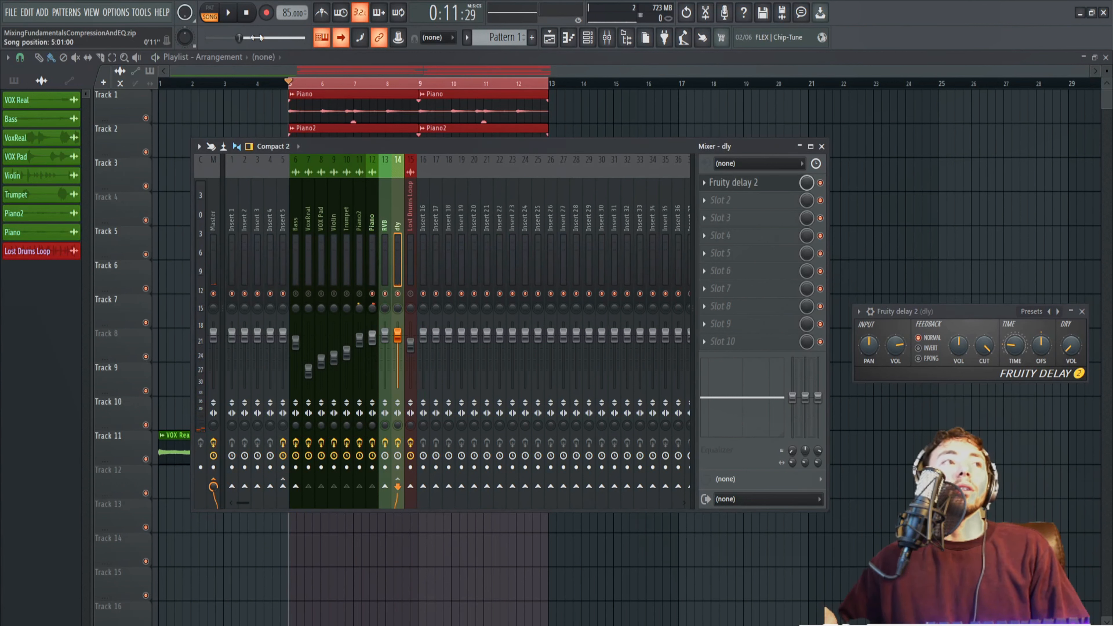
{"action": "left_click", "coordinate": [283, 216]}
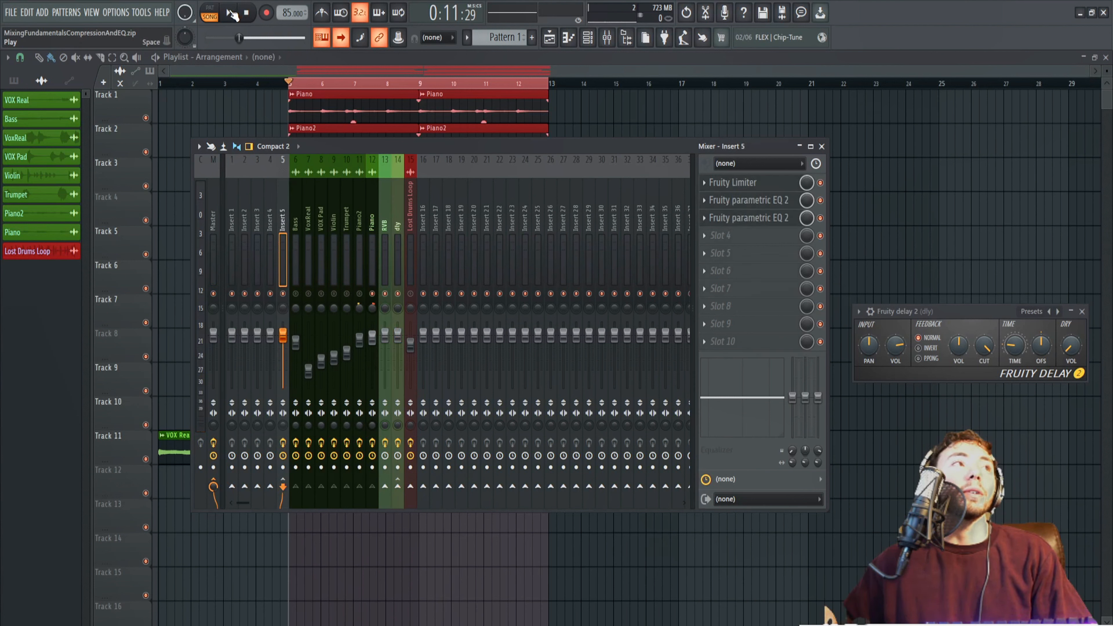
{"action": "left_click", "coordinate": [231, 14]}
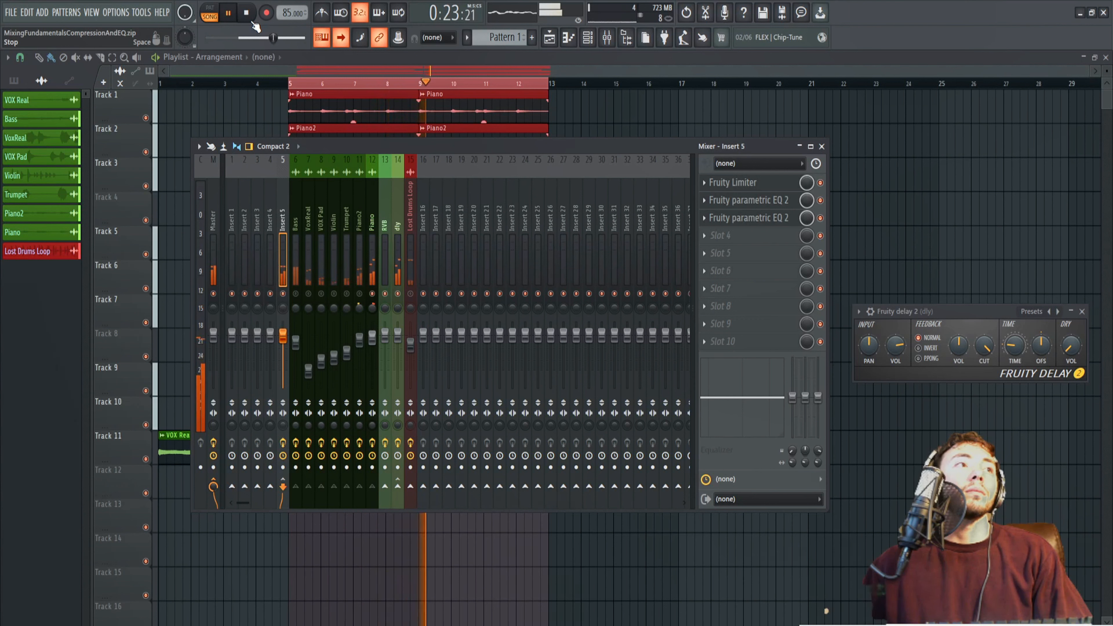
{"action": "left_click", "coordinate": [248, 14]}
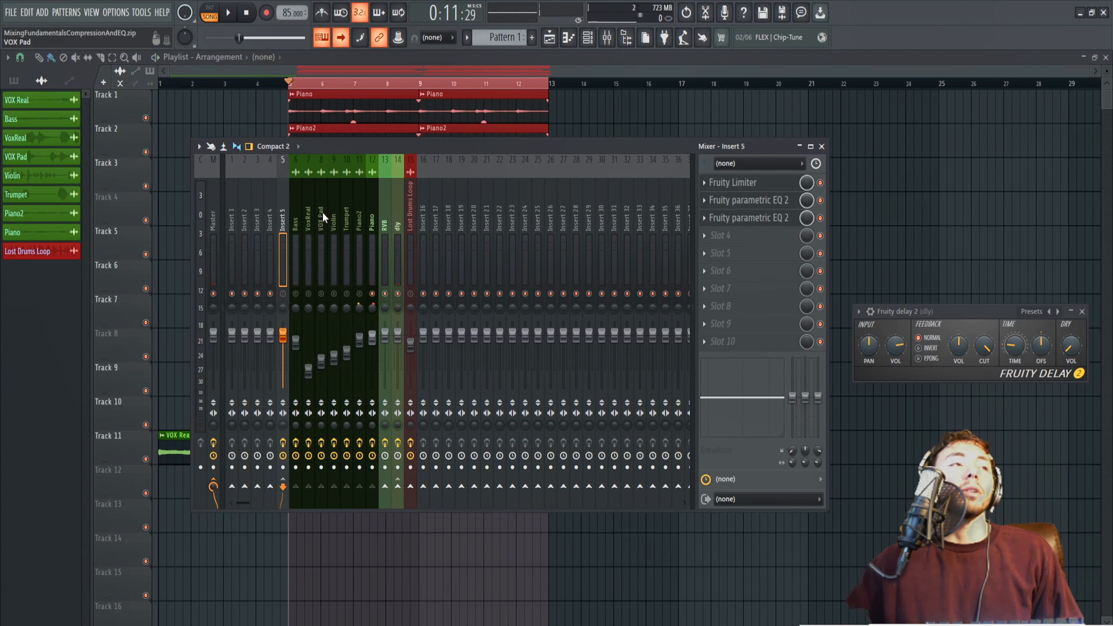
Check the send routing of the Piano, Trumpet, VoxReal, VOX Pad and Violin tracks.
{"action": "left_click", "coordinate": [372, 223]}
{"action": "left_click", "coordinate": [346, 219]}
{"action": "left_click", "coordinate": [308, 219]}
{"action": "left_click", "coordinate": [321, 222]}
{"action": "left_click", "coordinate": [333, 221]}
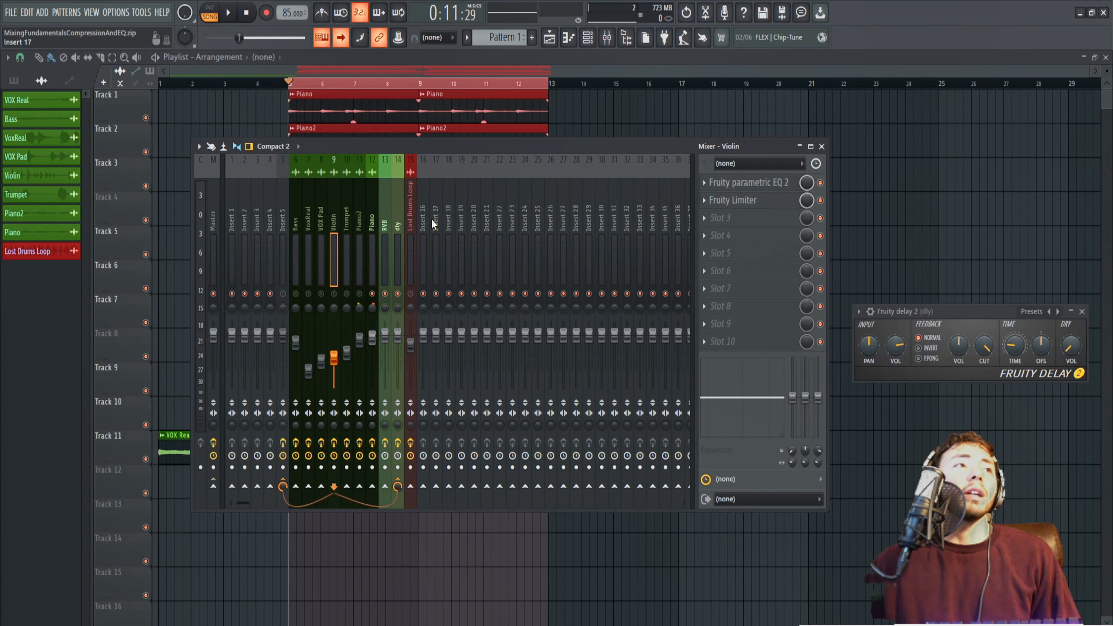
Disable VoxReal's send to the dly track and check the routing of the Piano2 and Piano tracks.
{"action": "left_click", "coordinate": [312, 219]}
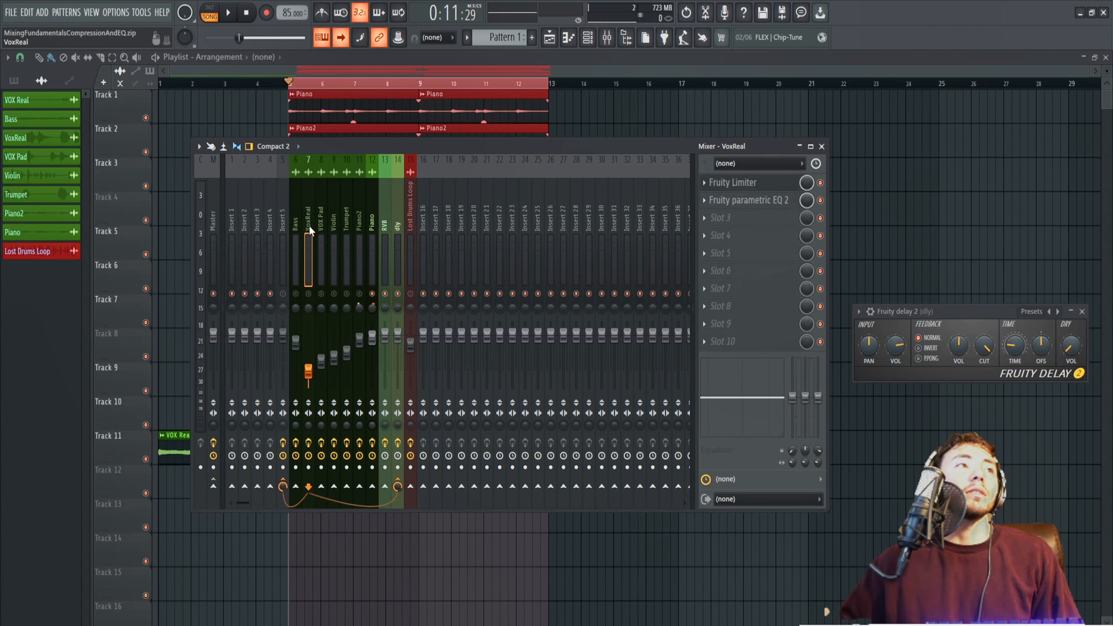
{"action": "left_click", "coordinate": [398, 482]}
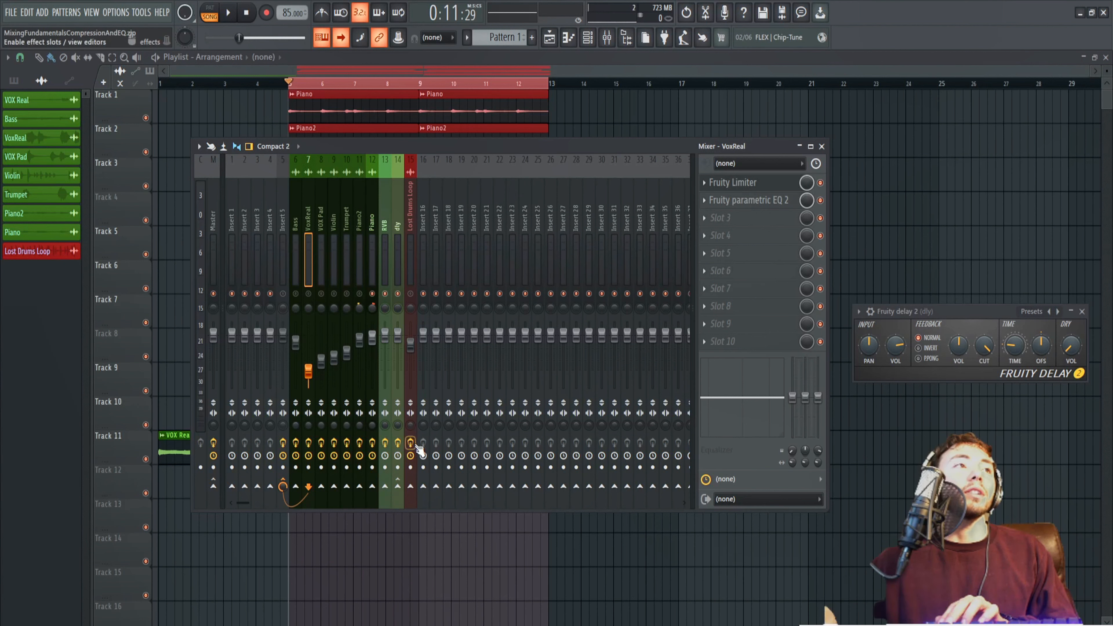
{"action": "left_click", "coordinate": [362, 213]}
{"action": "left_click", "coordinate": [373, 204]}
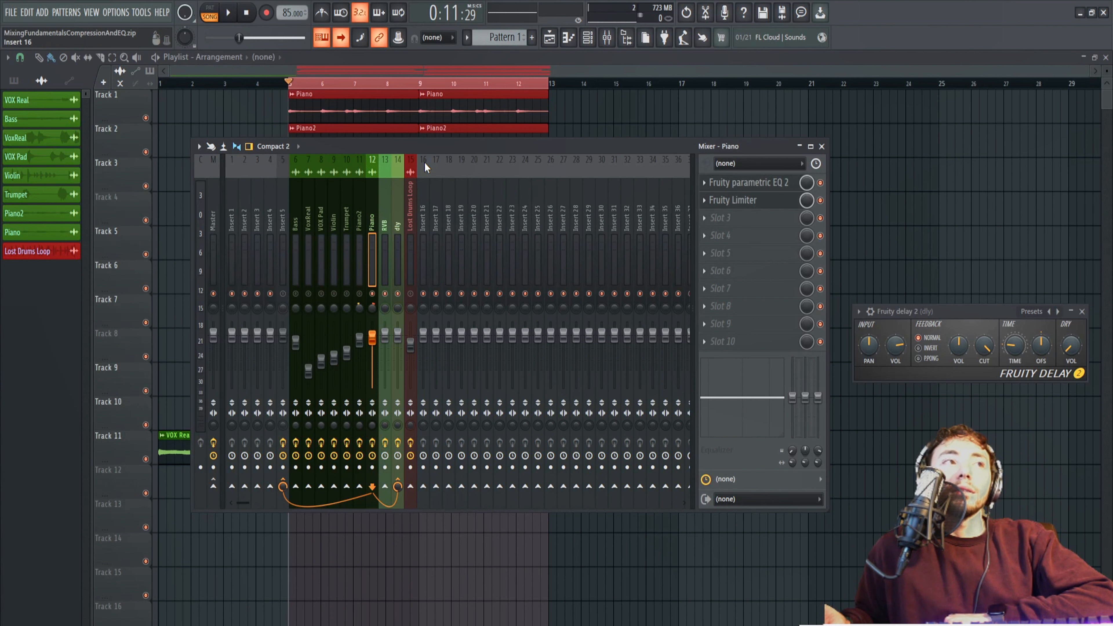
Adjust the input panning of the dly track's Fruity Delay 2 and raise its input volume to 86%.
{"action": "left_click", "coordinate": [394, 201]}
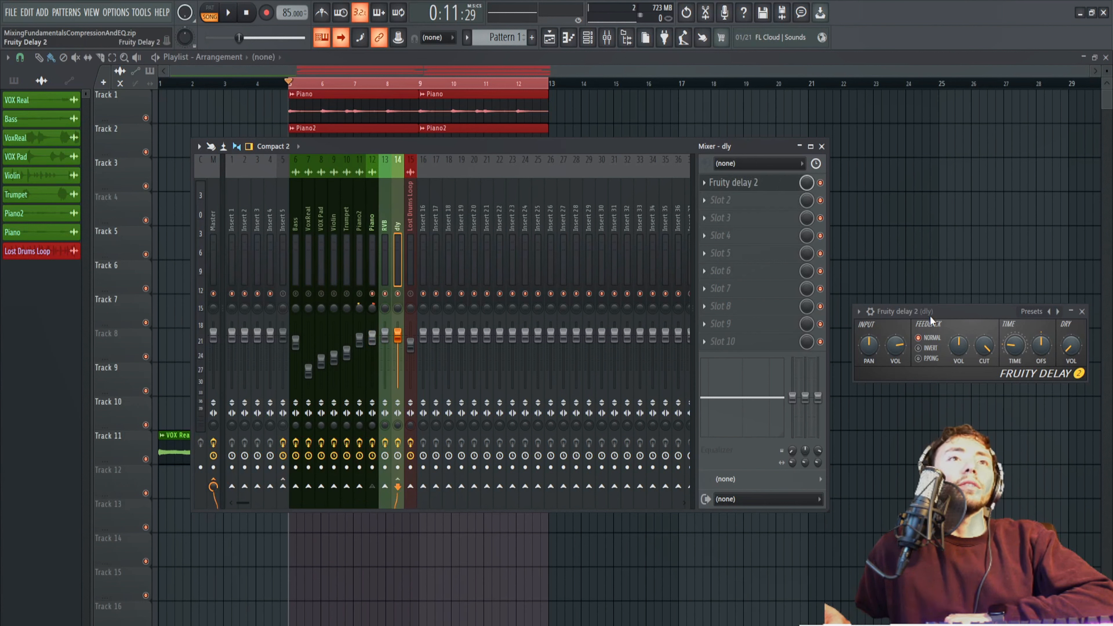
{"action": "left_click_drag", "start_coordinate": [926, 318], "coordinate": [918, 320]}
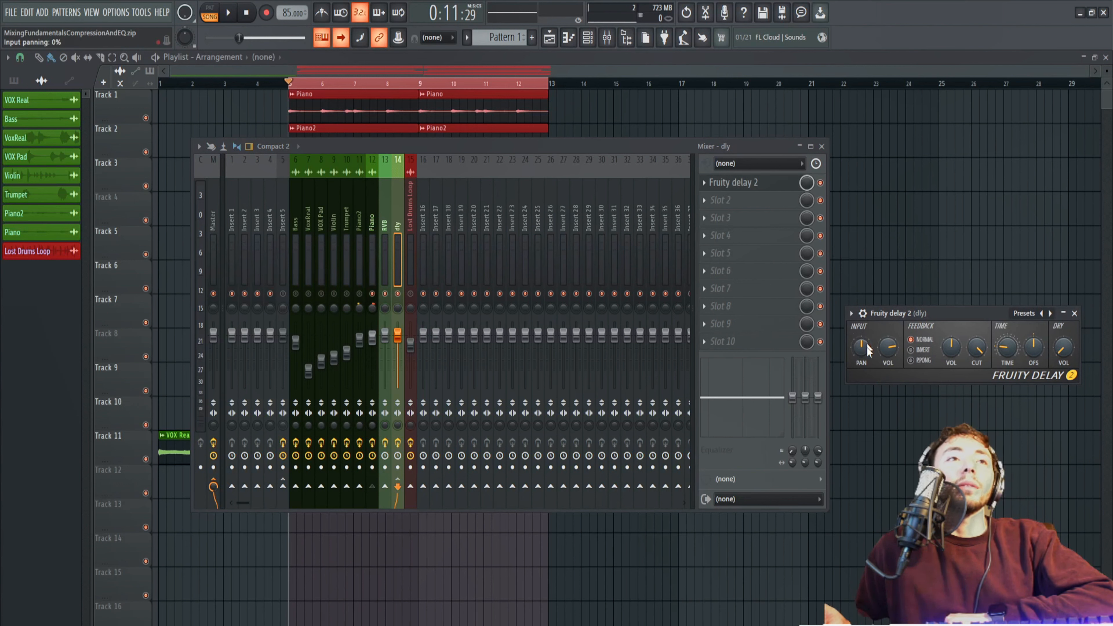
{"action": "mouse_move", "coordinate": [865, 348]}
{"action": "left_mouse_down"}
{"action": "mouse_move", "coordinate": [865, 368]}
{"action": "mouse_move", "coordinate": [860, 334]}
{"action": "left_mouse_up"}
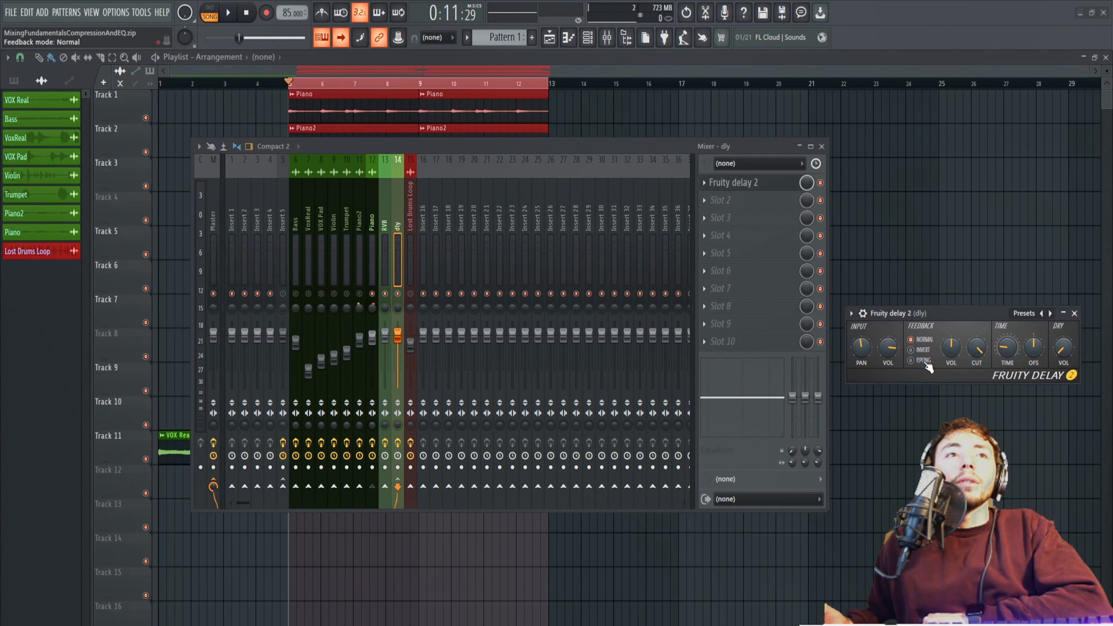
Try the delay's inverted feedback mode, switch it to ping pong and audition the loop.
{"action": "left_click", "coordinate": [911, 350]}
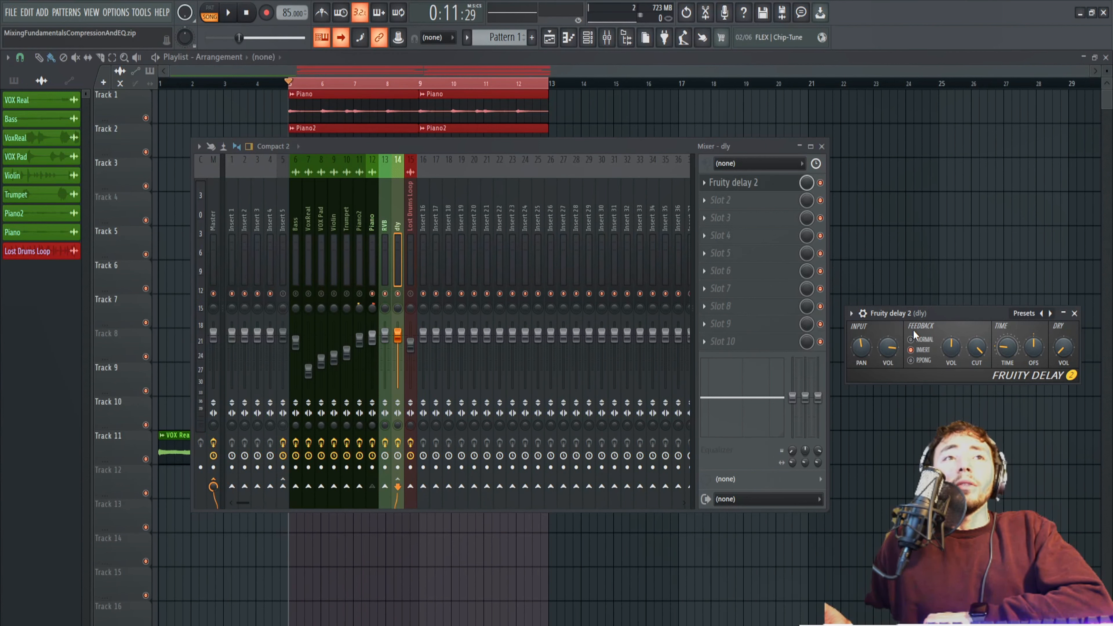
{"action": "left_click_drag", "start_coordinate": [930, 316], "coordinate": [930, 310]}
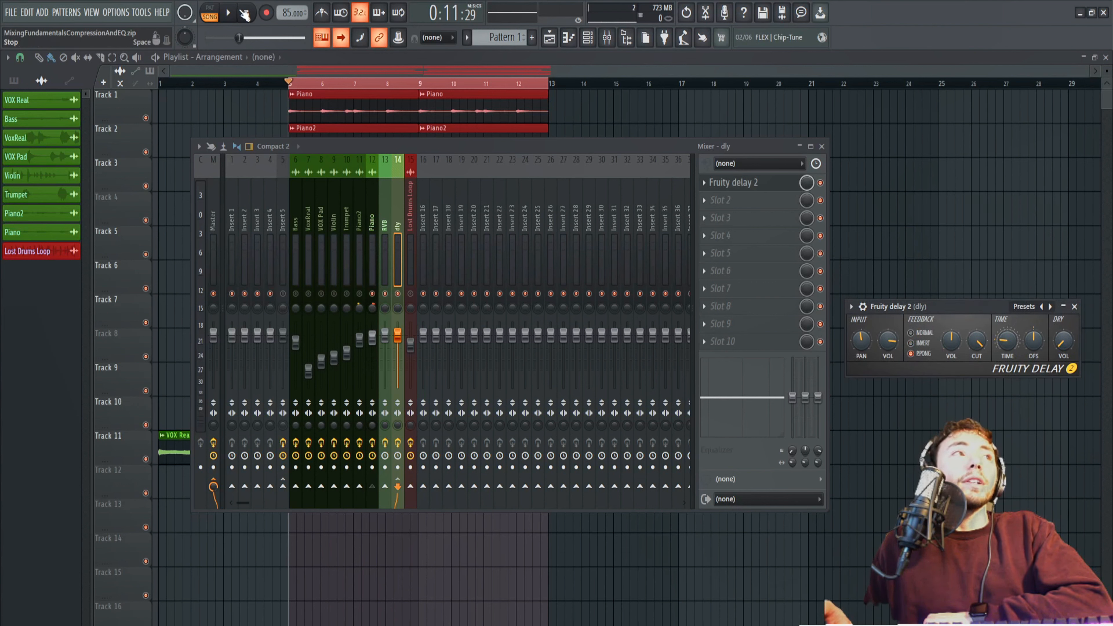
{"action": "left_click", "coordinate": [228, 12]}
{"action": "left_click", "coordinate": [248, 13]}
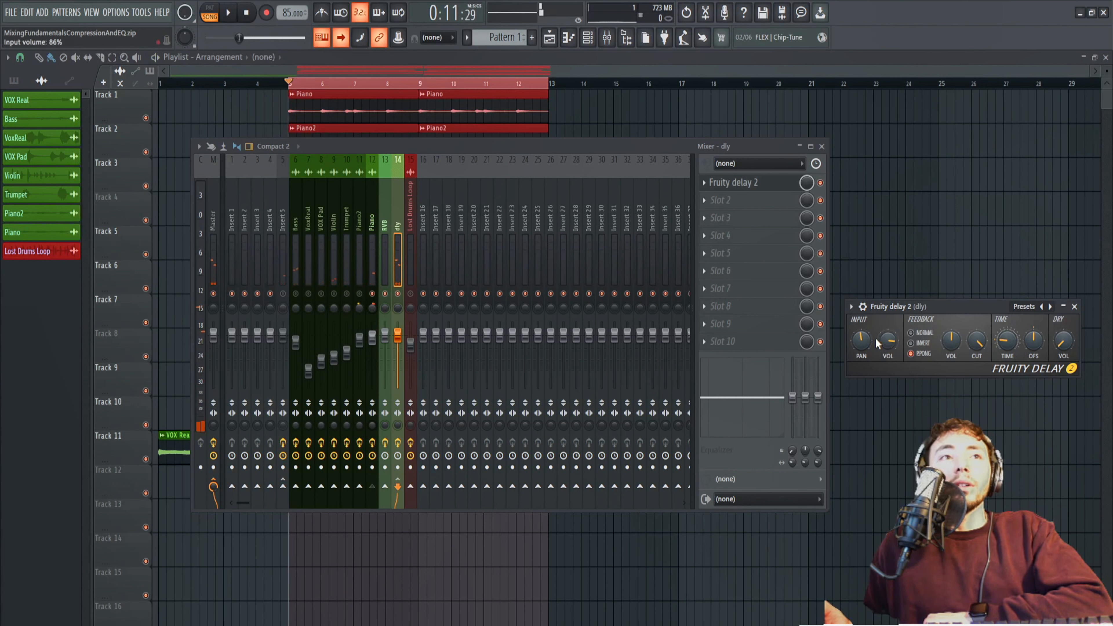
Try different input panning, feedback cutoff and feedback level settings on the dly track's Fruity Delay 2.
{"action": "left_click_drag", "start_coordinate": [861, 340], "coordinate": [861, 347]}
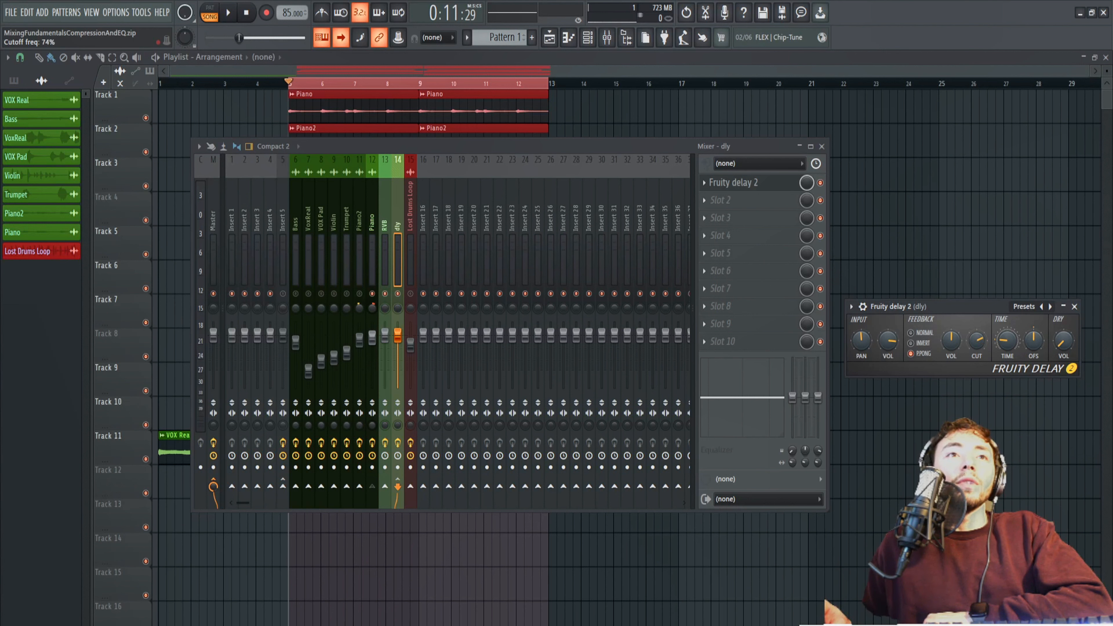
{"action": "left_click_drag", "start_coordinate": [976, 340], "coordinate": [977, 311]}
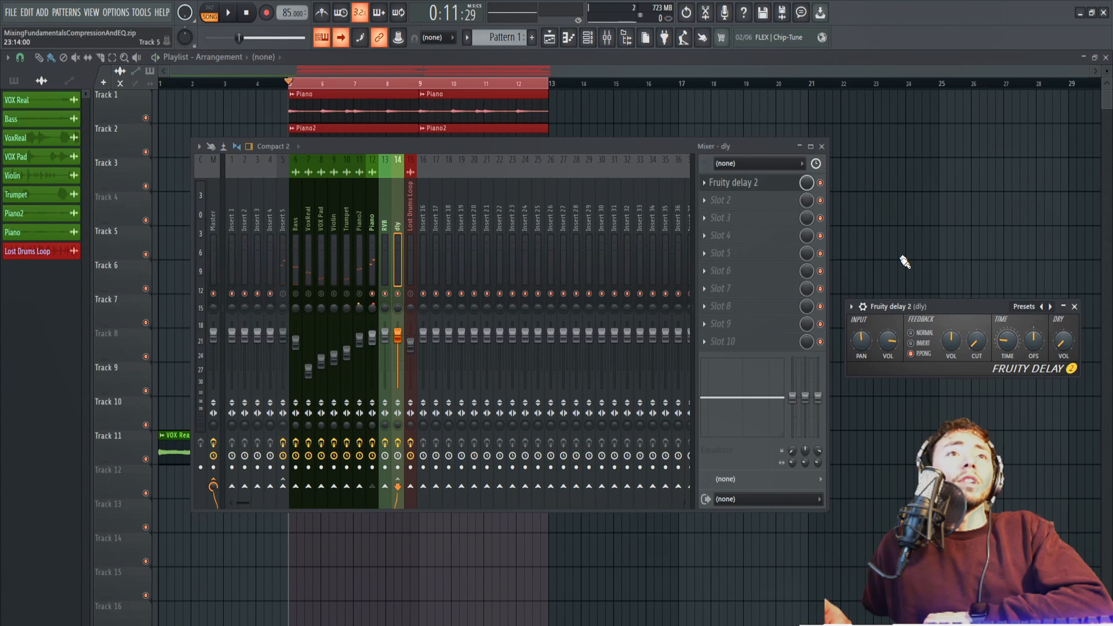
{"action": "left_click_drag", "start_coordinate": [978, 341], "coordinate": [977, 320]}
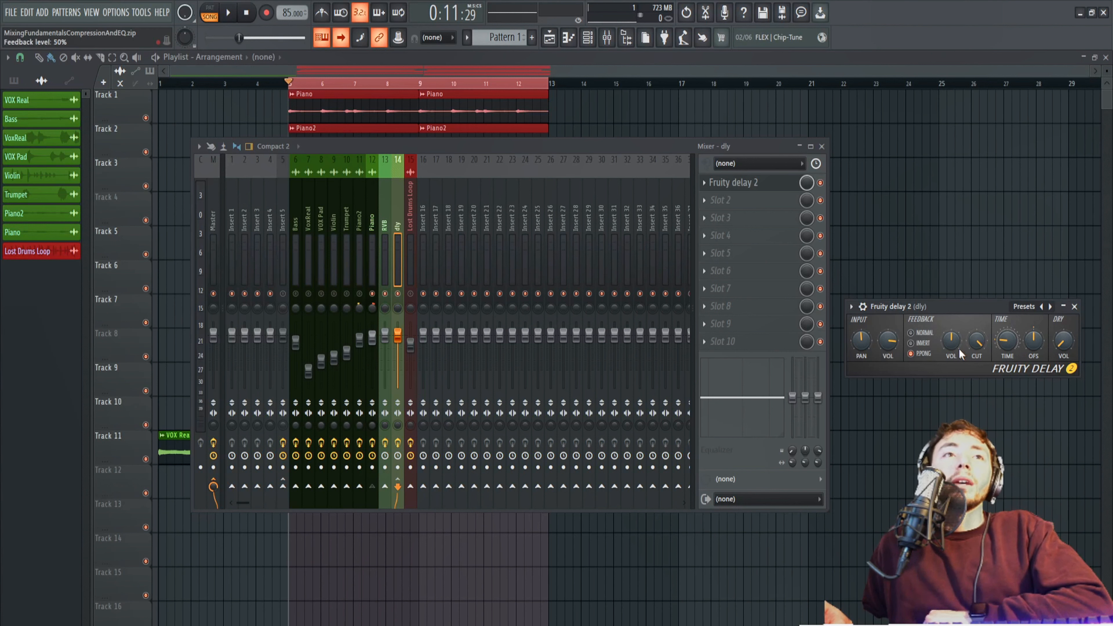
{"action": "left_click_drag", "start_coordinate": [959, 348], "coordinate": [958, 327]}
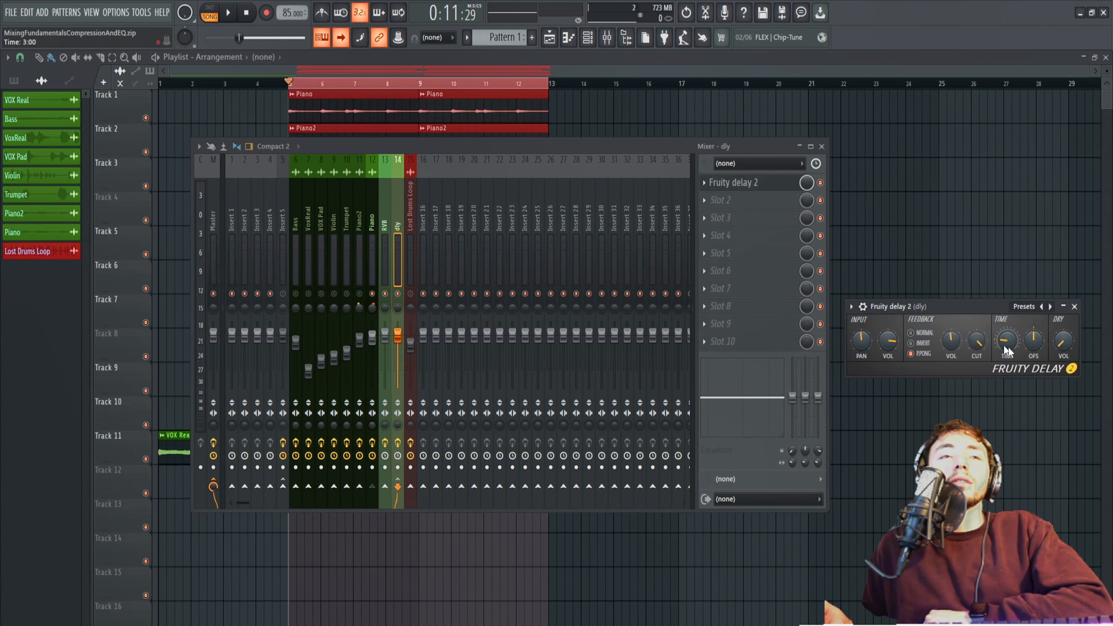
Try a shorter delay time of about 2:00 on the Fruity Delay 2 and audition the loop.
{"action": "left_click_drag", "start_coordinate": [1012, 341], "coordinate": [1012, 347]}
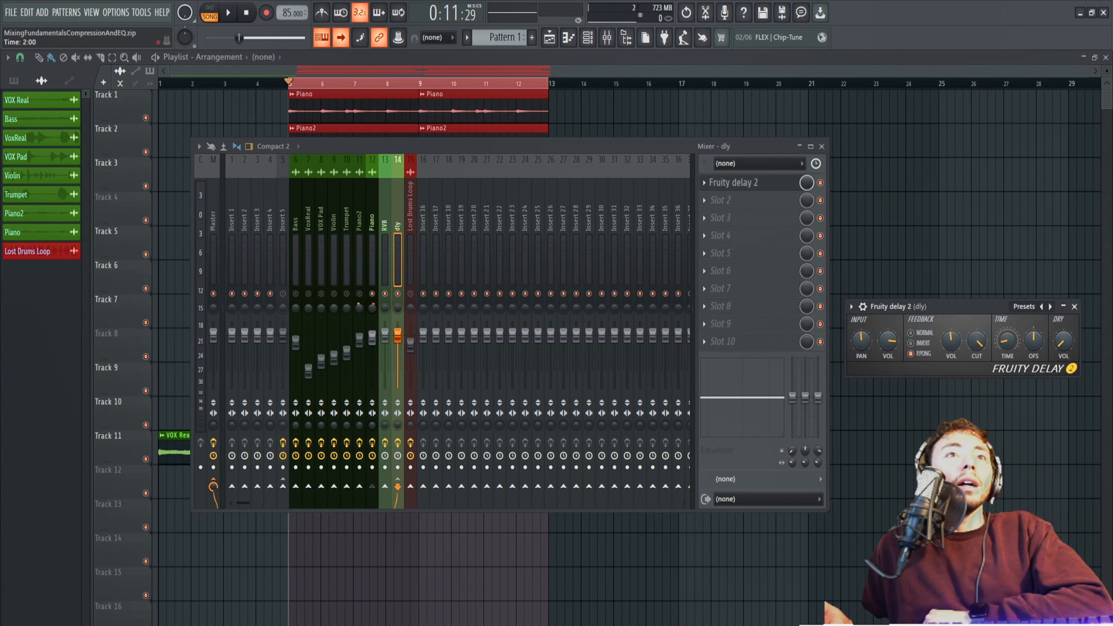
{"action": "left_click_drag", "start_coordinate": [1013, 347], "coordinate": [1015, 343]}
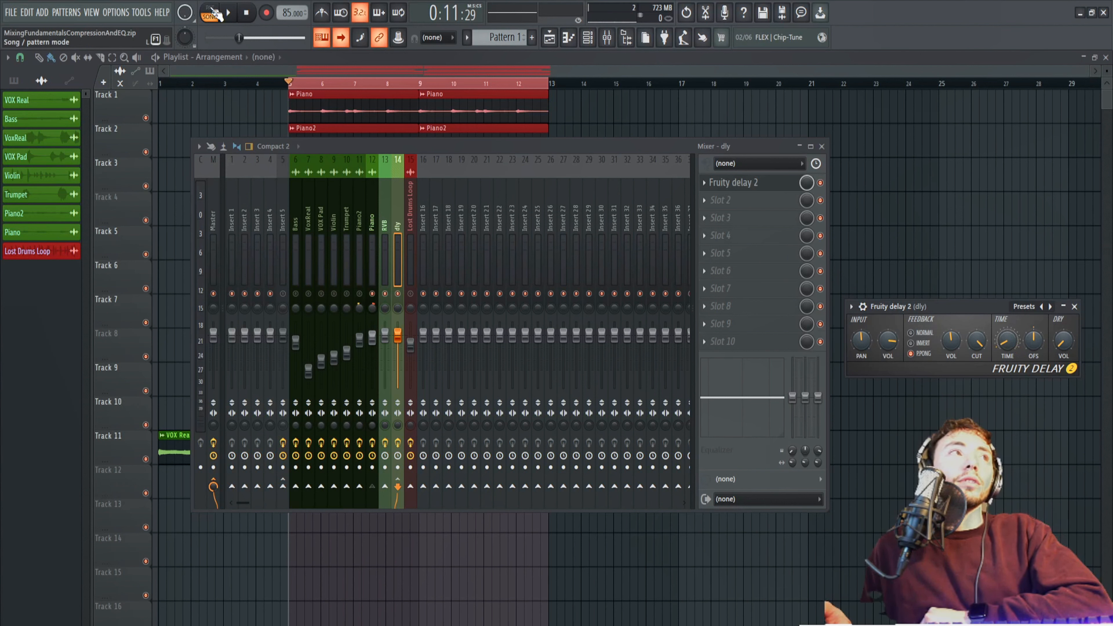
{"action": "key", "text": "space"}
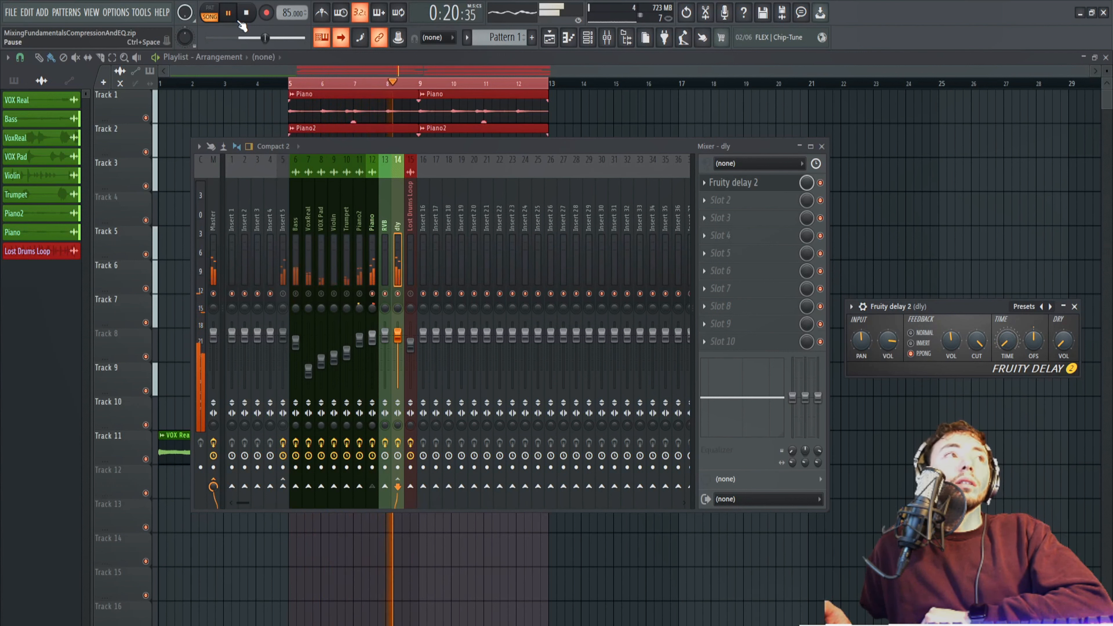
{"action": "key", "text": "space"}
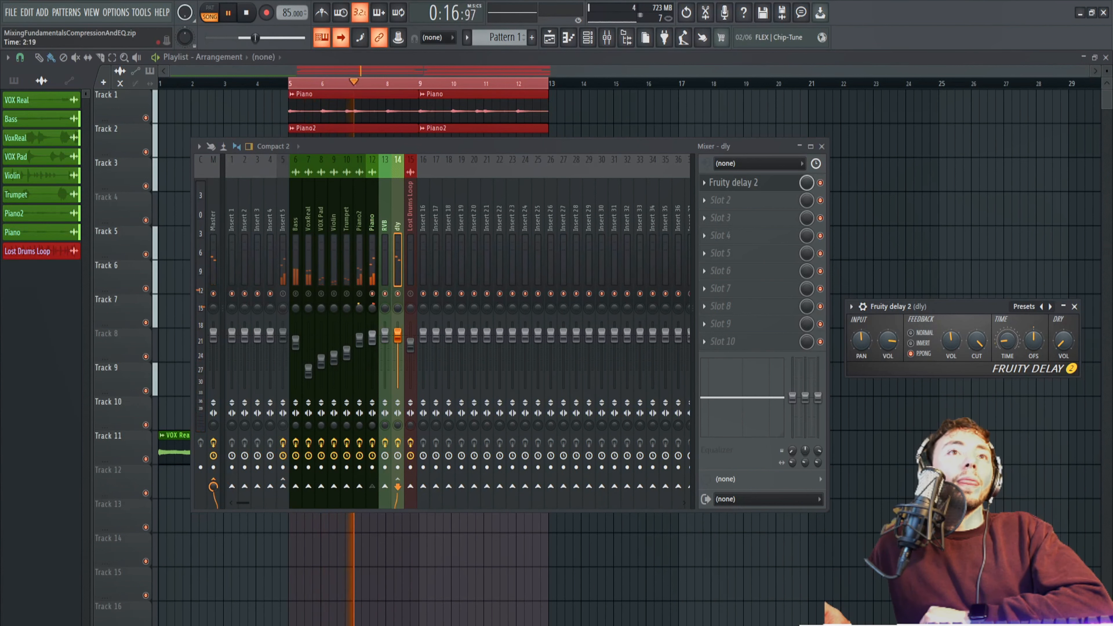
Try a delay time of 5:00 while the loop plays, stop playback and test a 0.5 ms right stereo offset.
{"action": "left_click_drag", "start_coordinate": [1007, 341], "coordinate": [1008, 327]}
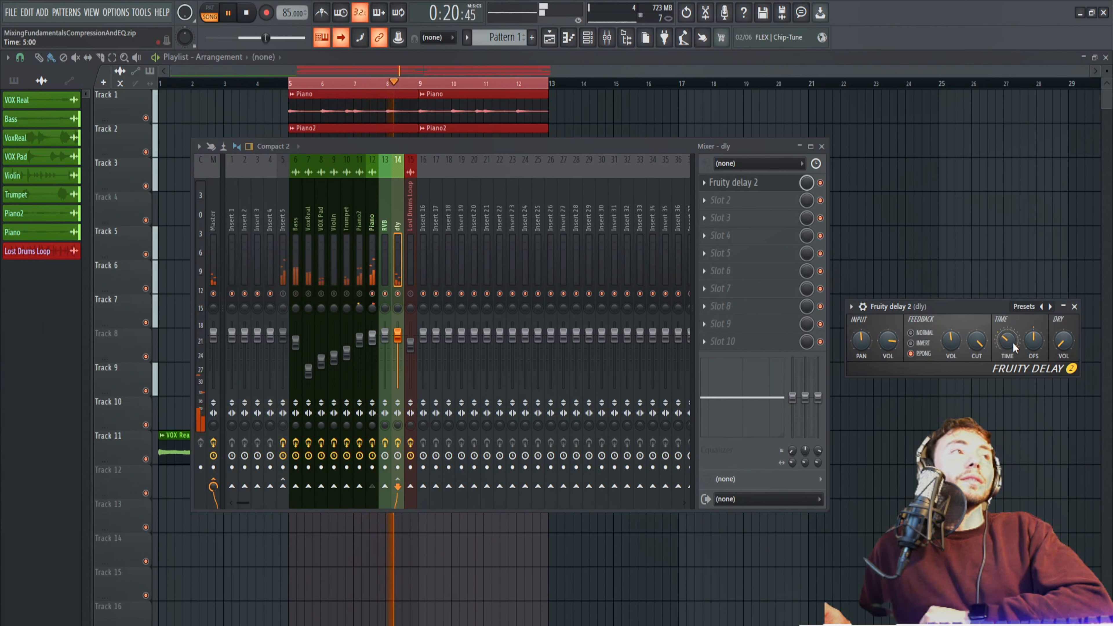
{"action": "key", "text": "space"}
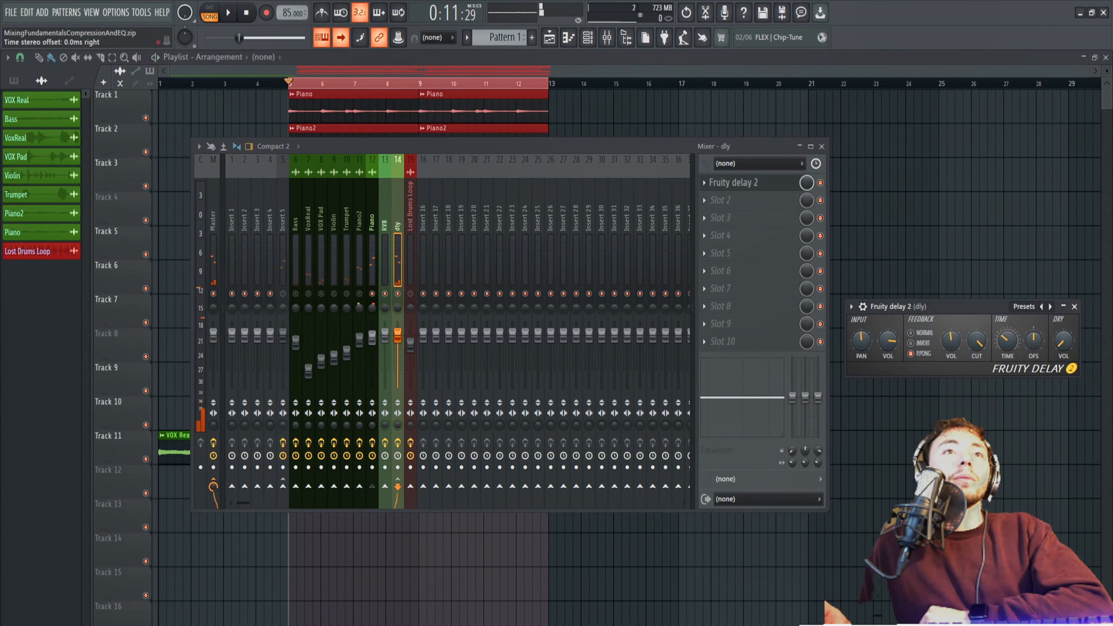
{"action": "left_click_drag", "start_coordinate": [1033, 340], "coordinate": [1033, 337]}
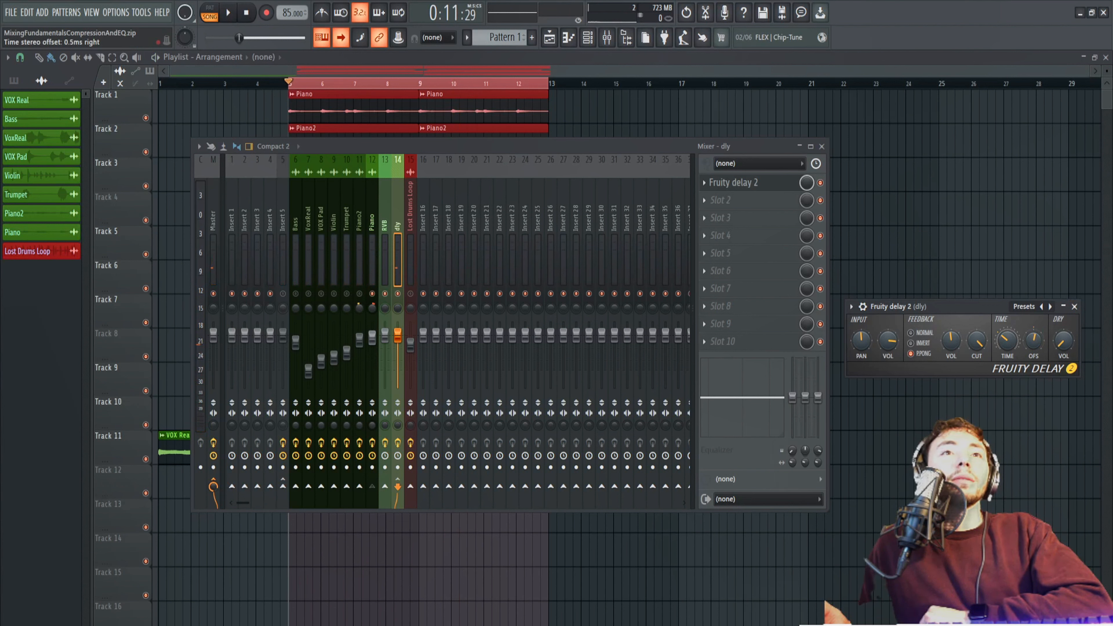
Load the Stereo effect (send) preset into the dly track's Fruity Delay 2.
{"action": "left_click", "coordinate": [851, 306]}
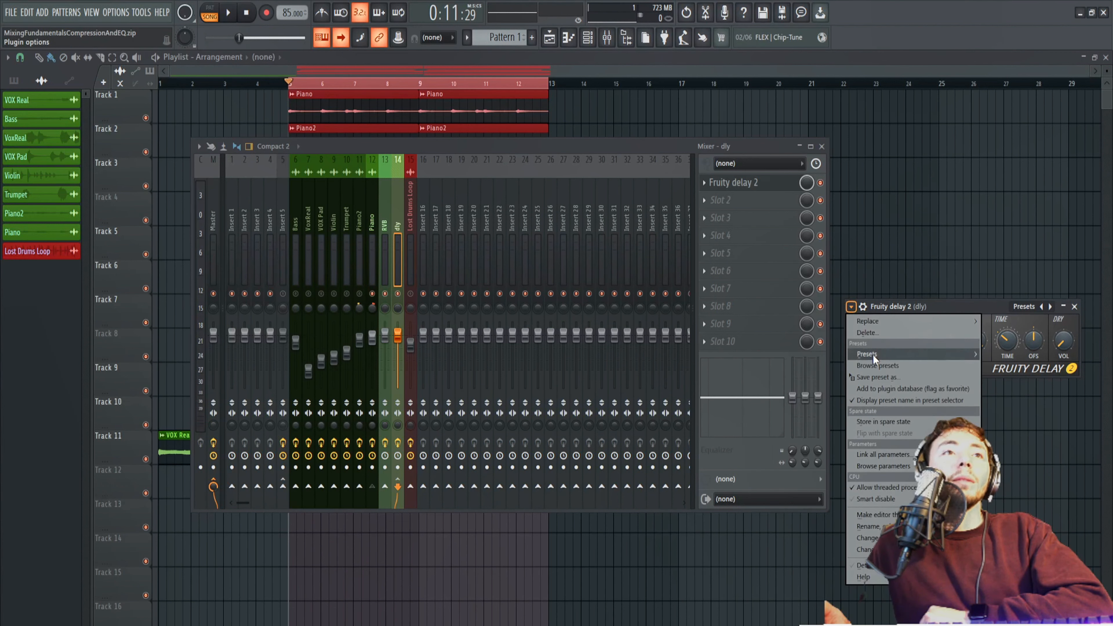
{"action": "mouse_move", "coordinate": [873, 358]}
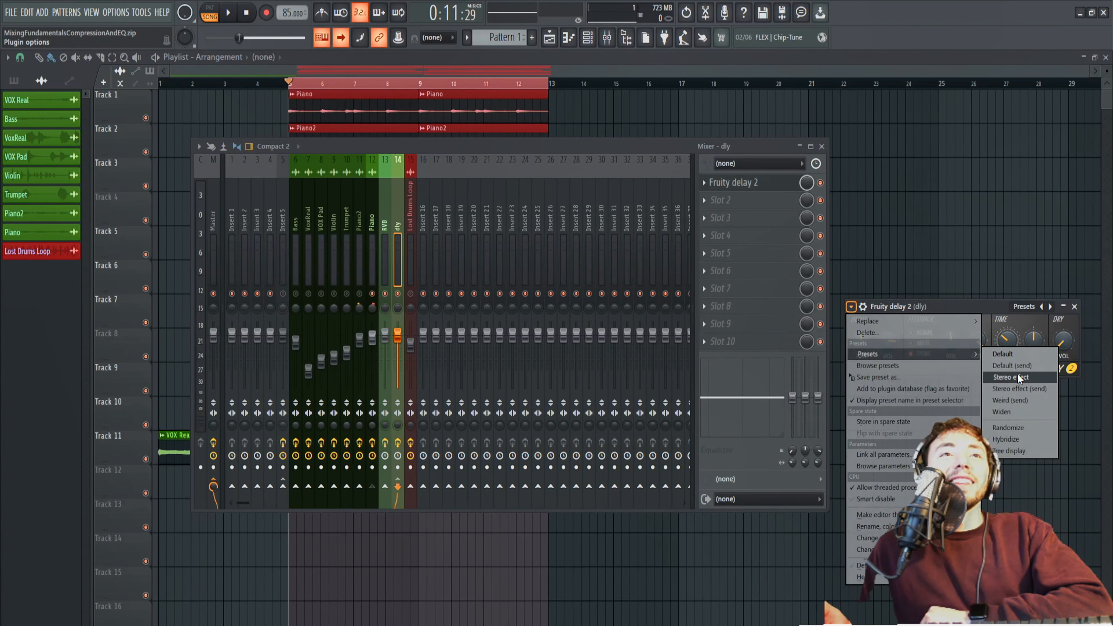
{"action": "left_click", "coordinate": [1025, 390]}
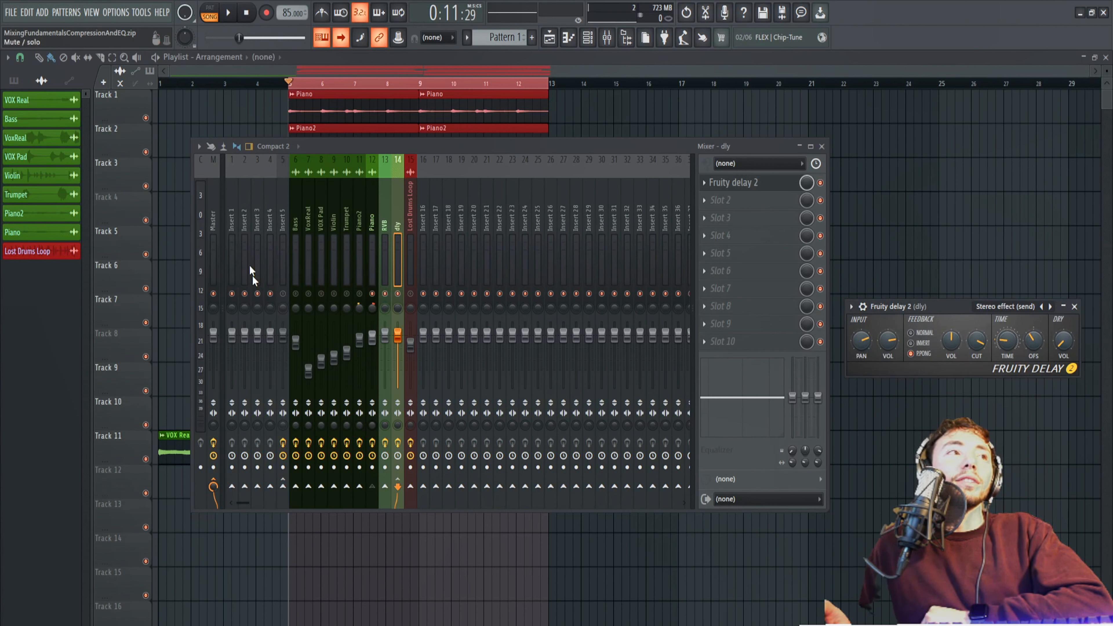
Play the loop while panning the delay's input fully left and adjusting its delay time.
{"action": "left_click", "coordinate": [228, 12]}
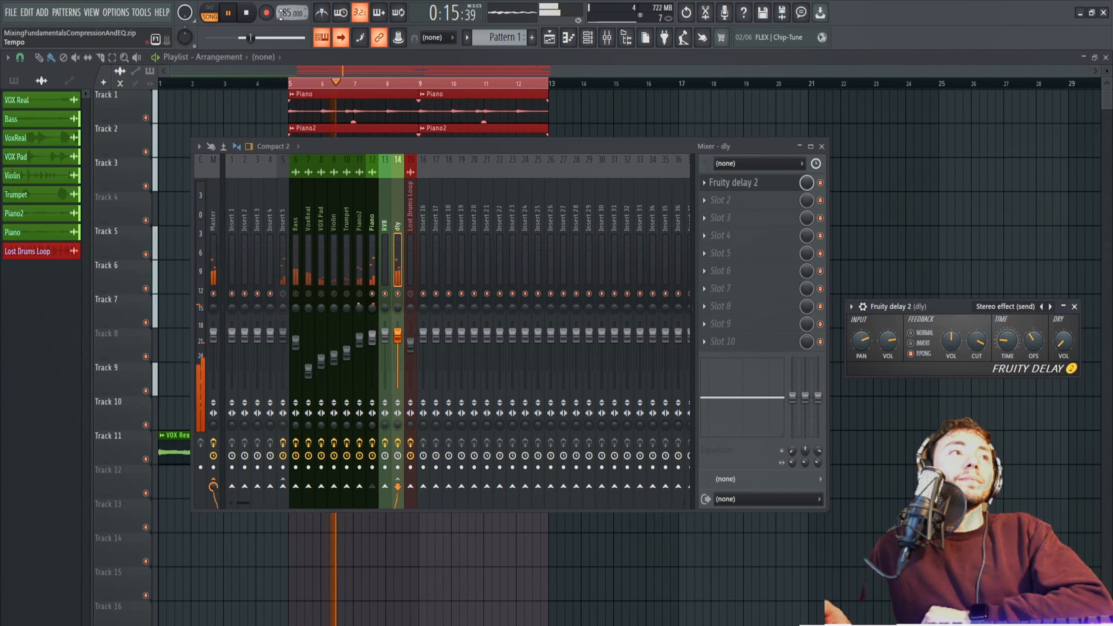
{"action": "left_click_drag", "start_coordinate": [860, 341], "coordinate": [860, 385]}
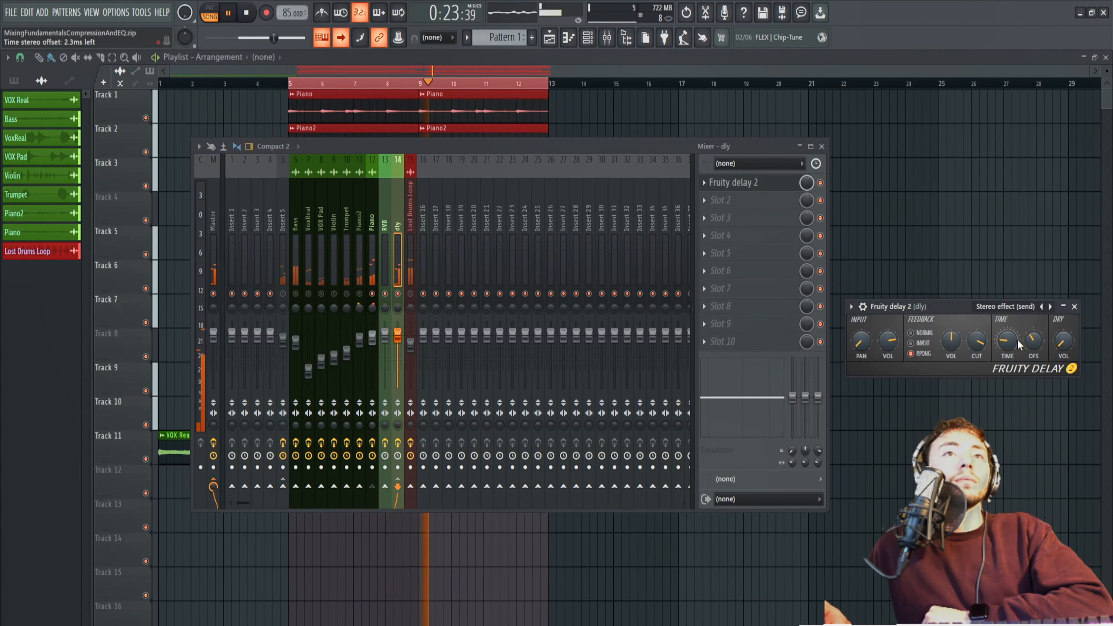
{"action": "left_click_drag", "start_coordinate": [1007, 341], "coordinate": [1007, 344]}
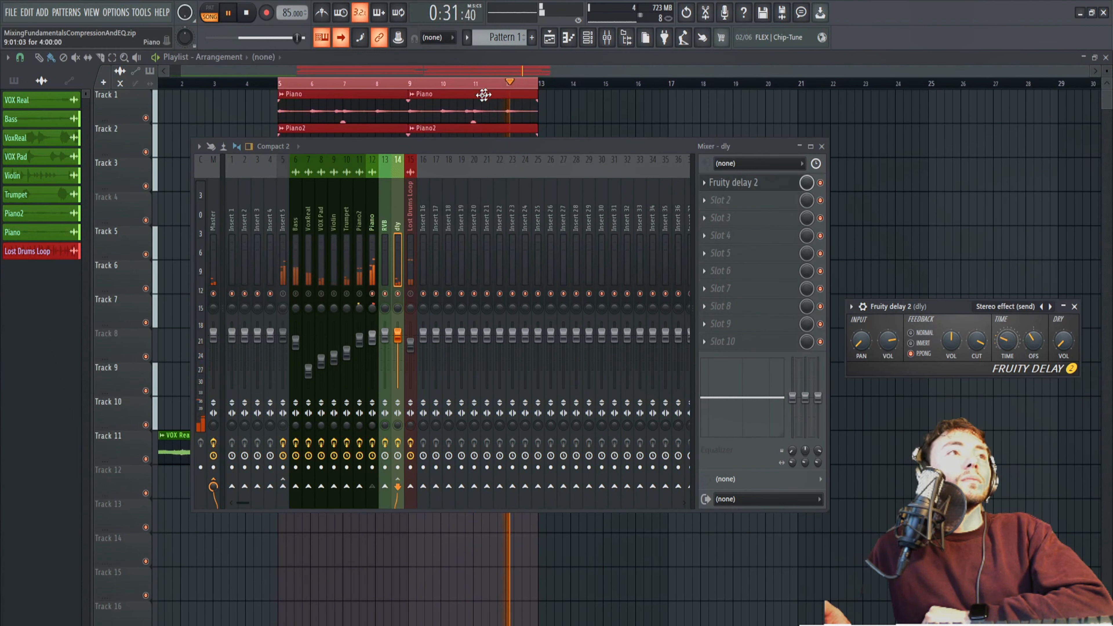
Unsolo the Piano track, send VoxReal to the dly track and check the Piano2 and Piano routing.
{"action": "right_click", "coordinate": [372, 294]}
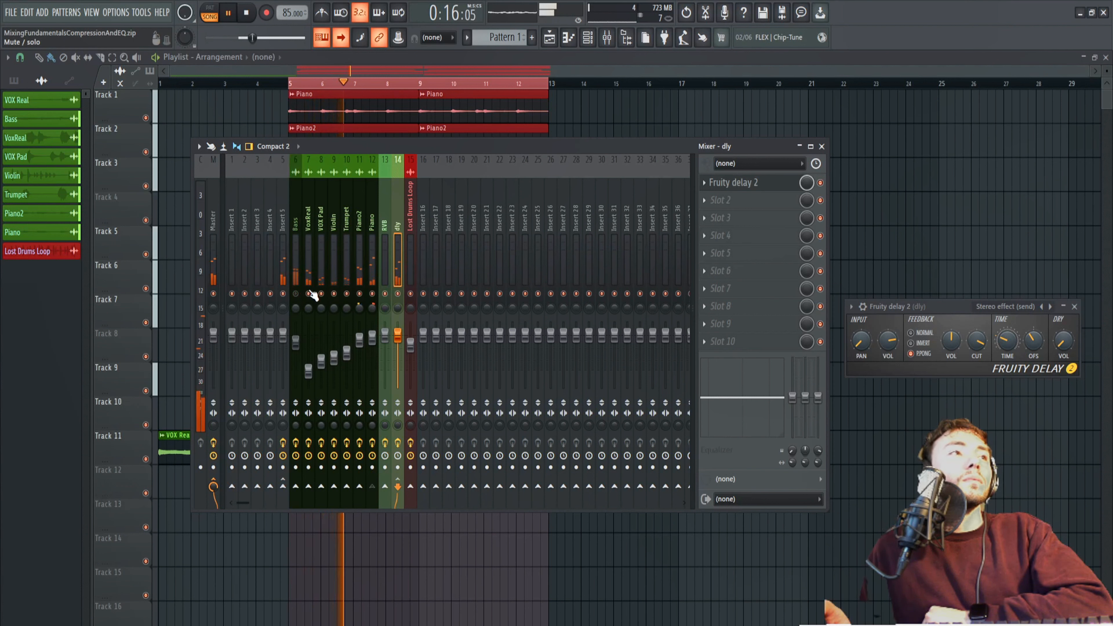
{"action": "left_click", "coordinate": [305, 223]}
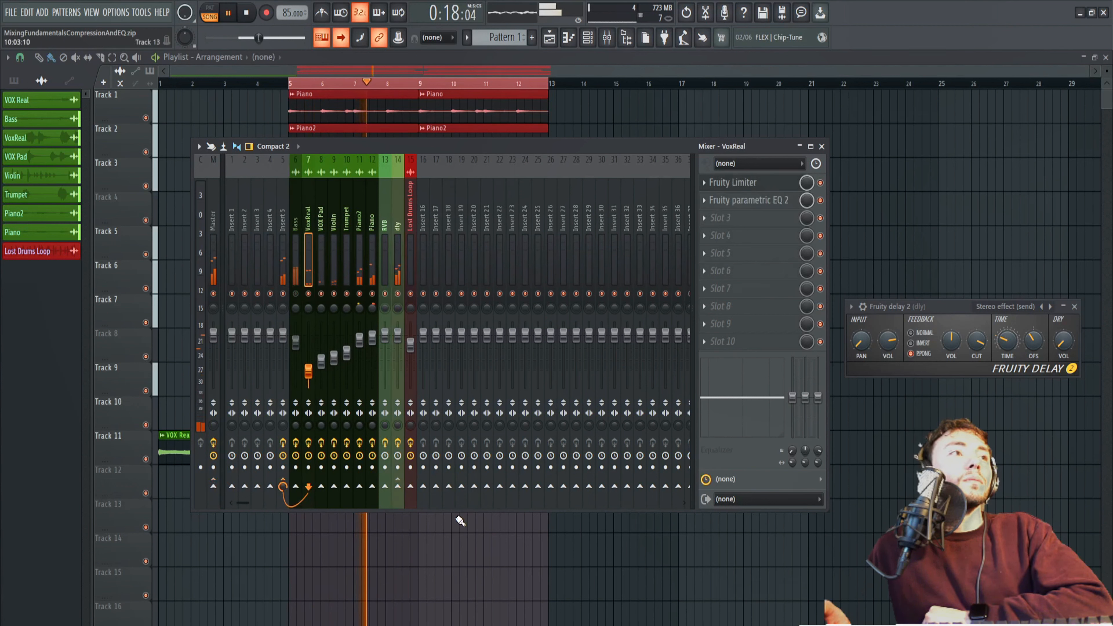
{"action": "left_click", "coordinate": [398, 486]}
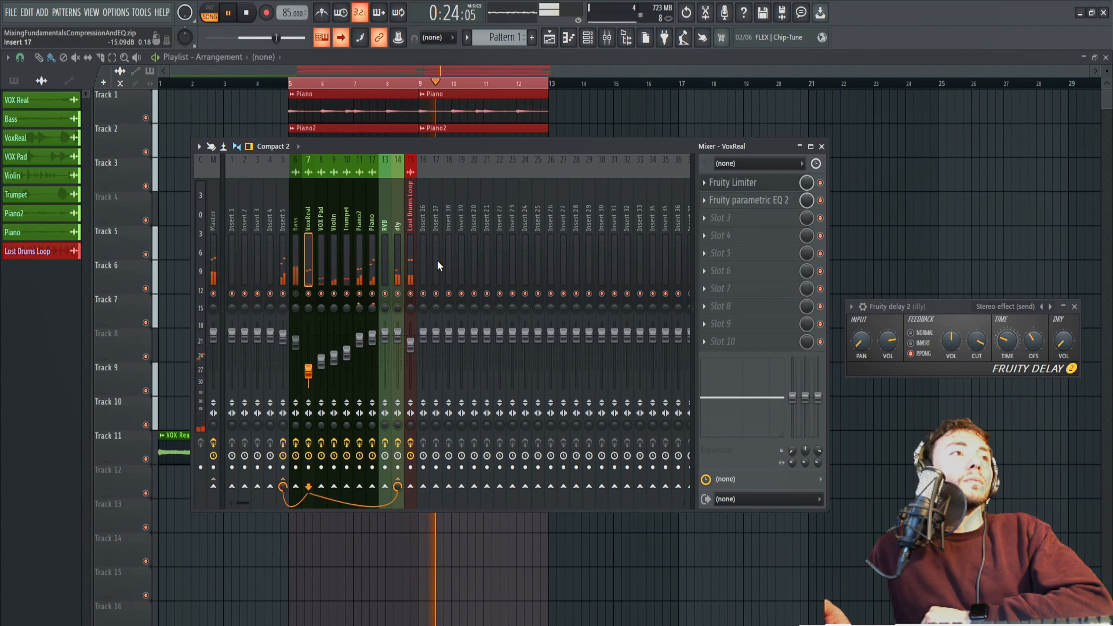
{"action": "left_click", "coordinate": [359, 213]}
{"action": "left_click", "coordinate": [372, 217]}
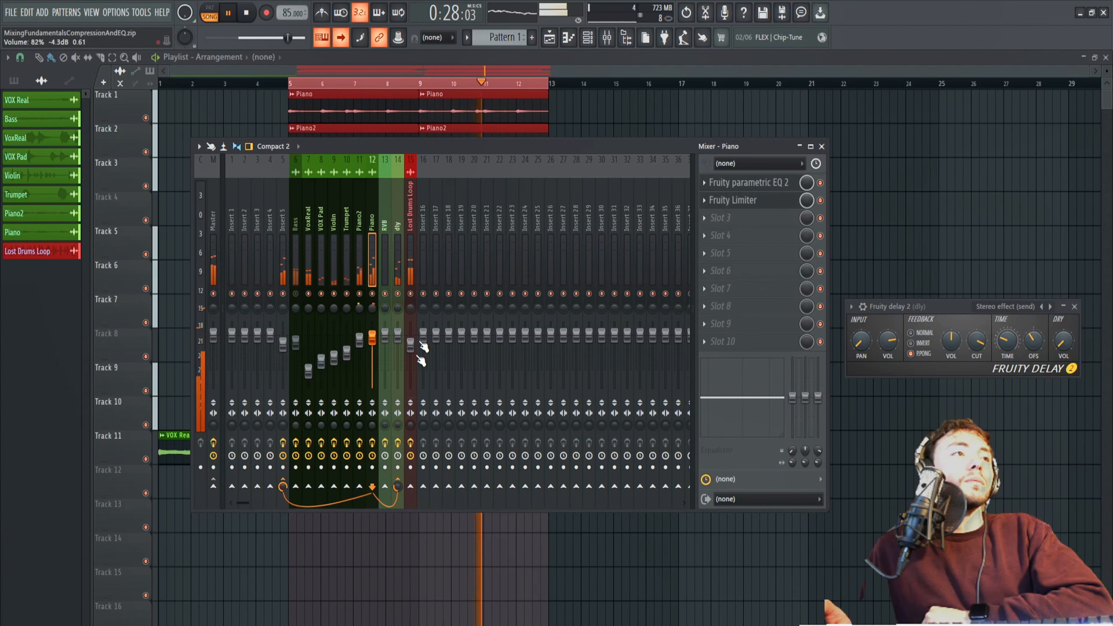
Mute and unmute the dly track to compare the mix with and without delay.
{"action": "left_click", "coordinate": [396, 228]}
{"action": "left_click", "coordinate": [397, 294]}
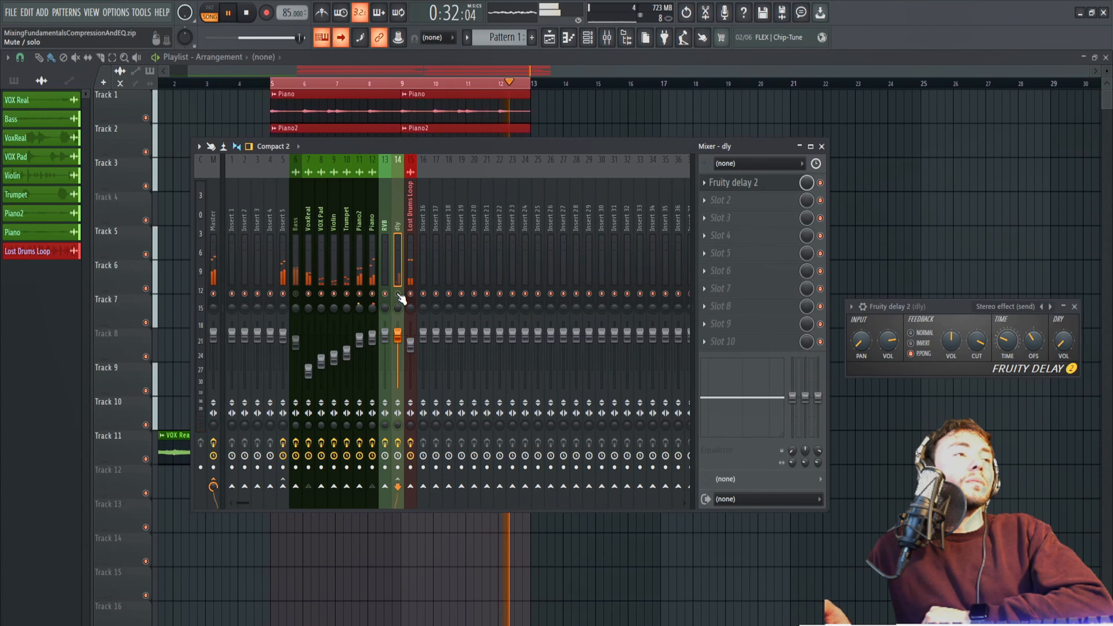
{"action": "left_click", "coordinate": [398, 295]}
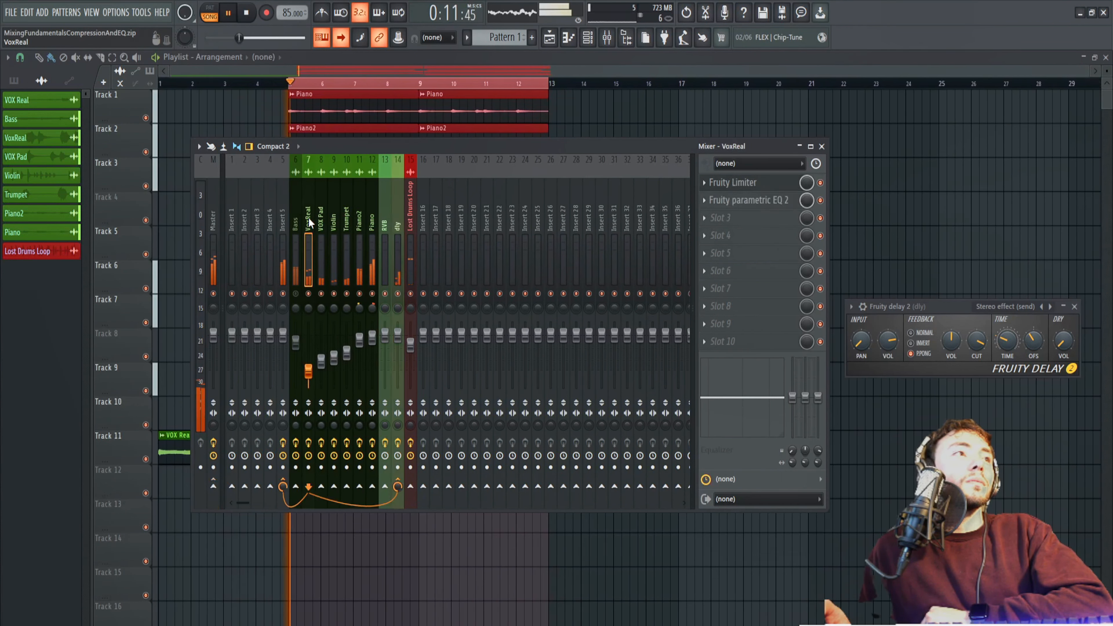
Check Piano's send to the dly track and set VoxReal's send level to dly to 63%.
{"action": "left_click", "coordinate": [372, 225]}
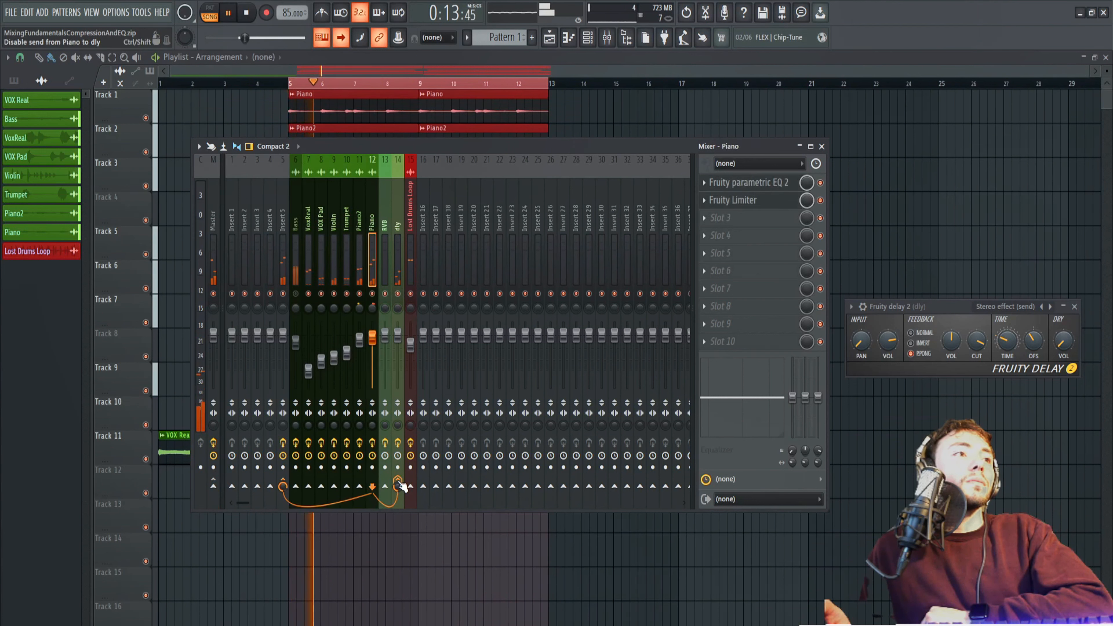
{"action": "left_click", "coordinate": [303, 223]}
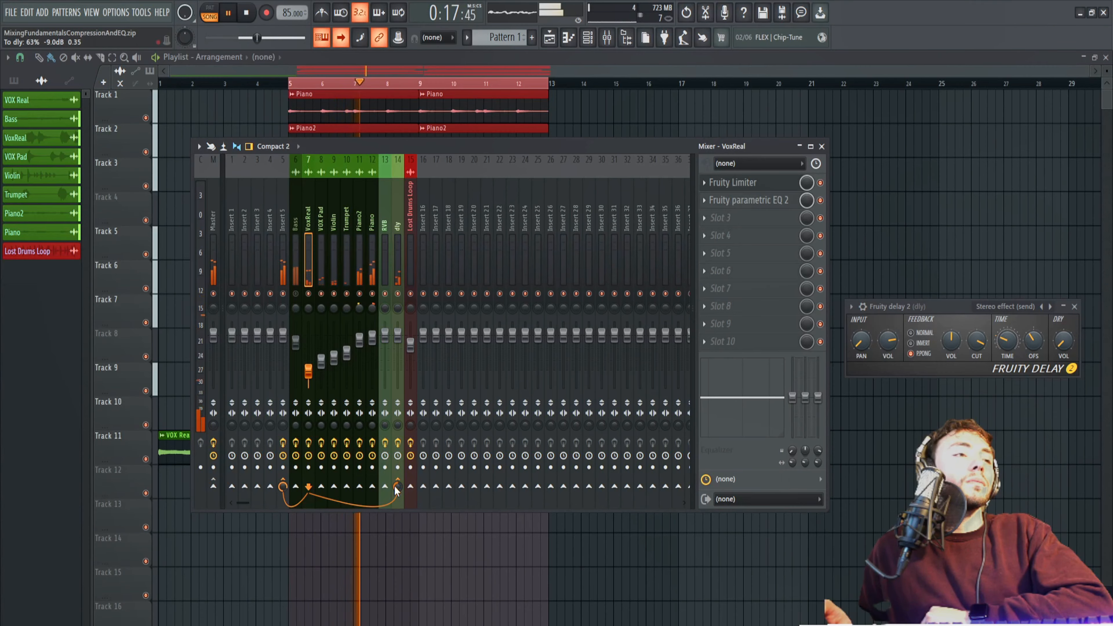
Add Fruity Parametric EQ 2 to the dly track's second effect slot, after the delay.
{"action": "left_click", "coordinate": [397, 220]}
{"action": "left_click", "coordinate": [736, 207]}
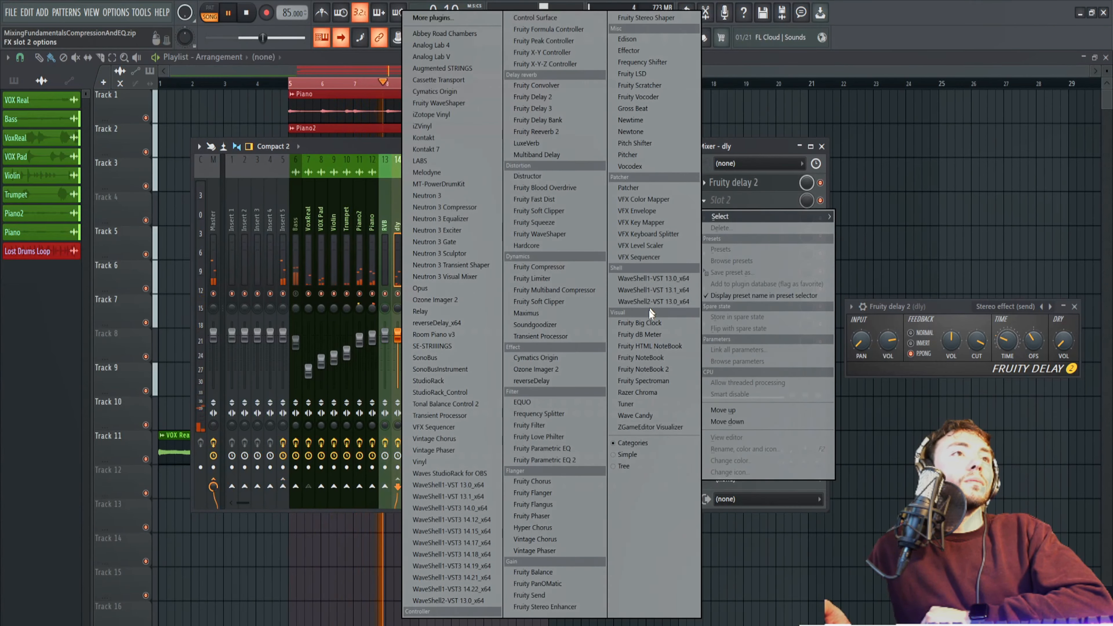
{"action": "left_click", "coordinate": [583, 457]}
Roll off the delay's highs and cut its lows with band 1 at about 913 Hz, return to the mixer and stop playback.
{"action": "left_click_drag", "start_coordinate": [328, 296], "coordinate": [275, 369]}
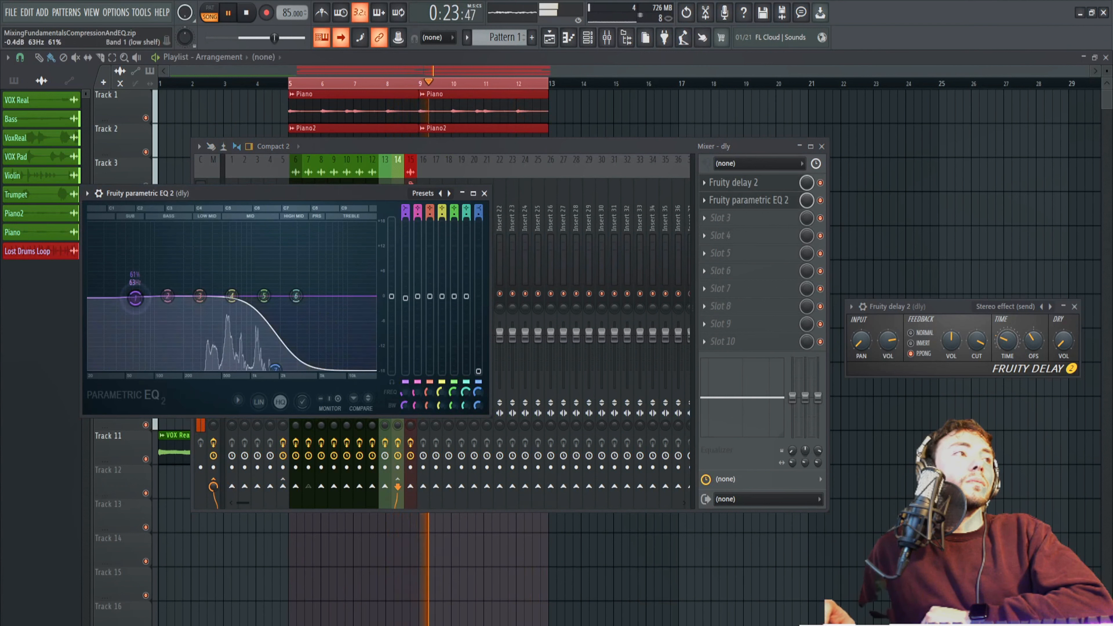
{"action": "left_click_drag", "start_coordinate": [135, 296], "coordinate": [325, 368]}
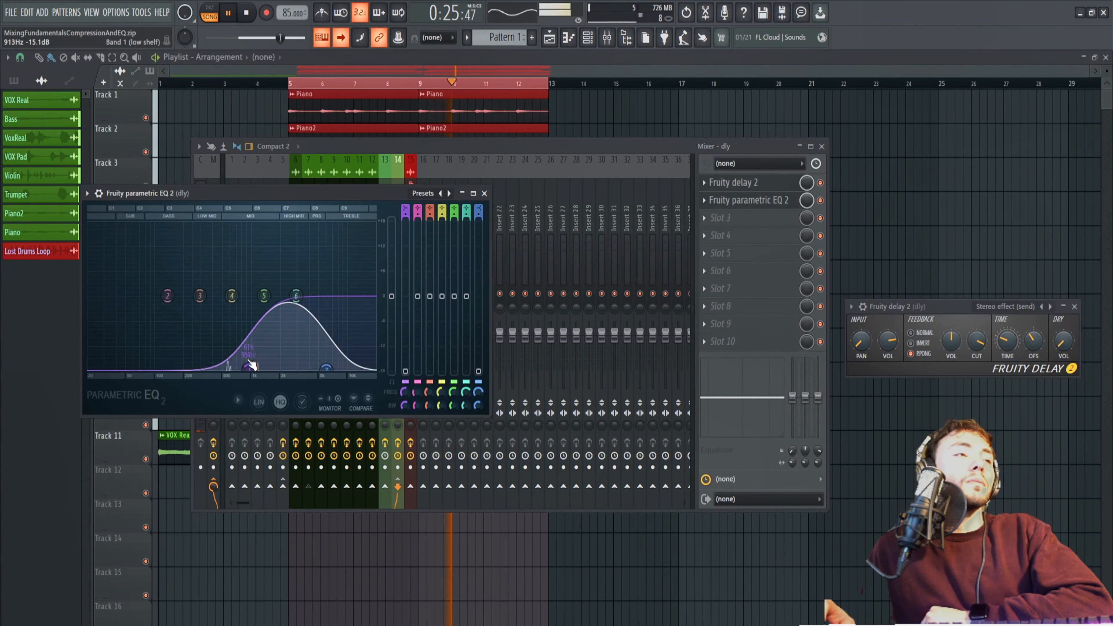
{"action": "left_click", "coordinate": [468, 144]}
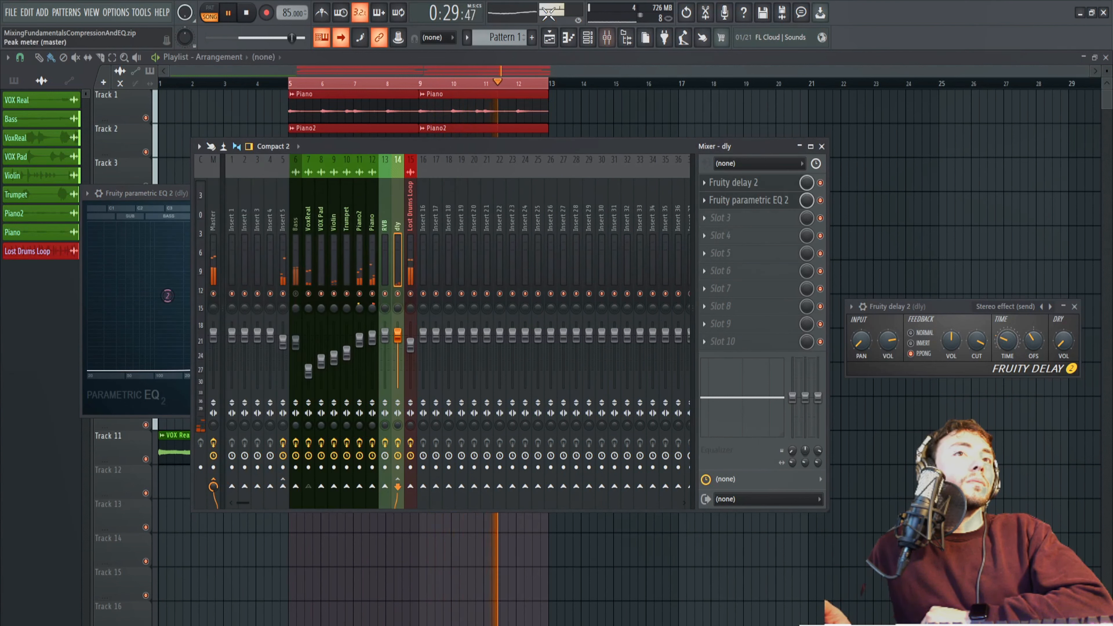
{"action": "left_click", "coordinate": [246, 12]}
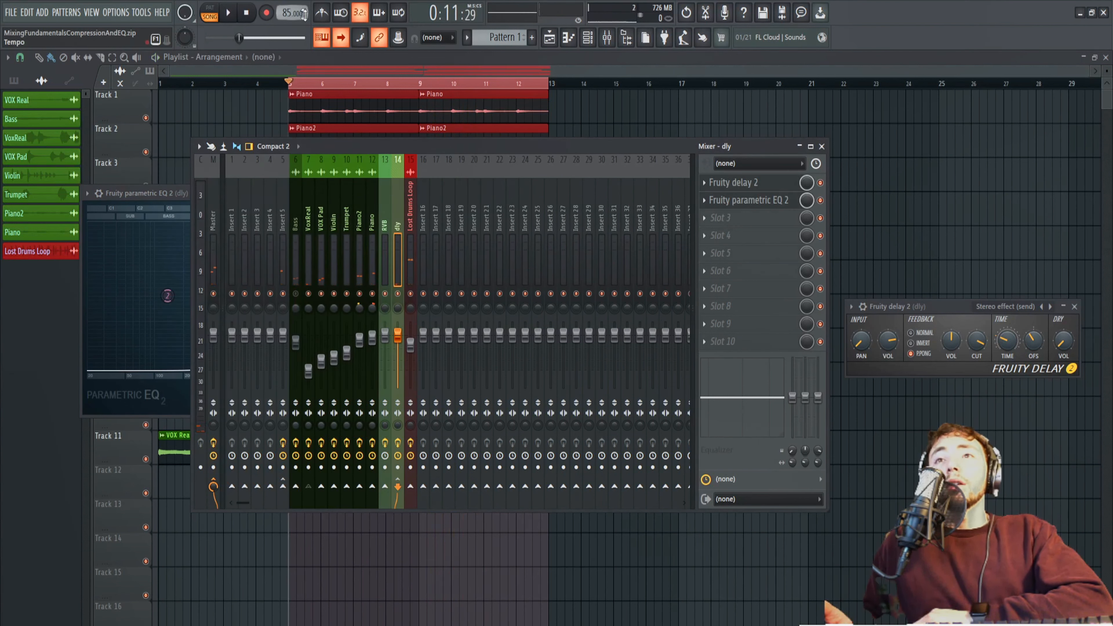